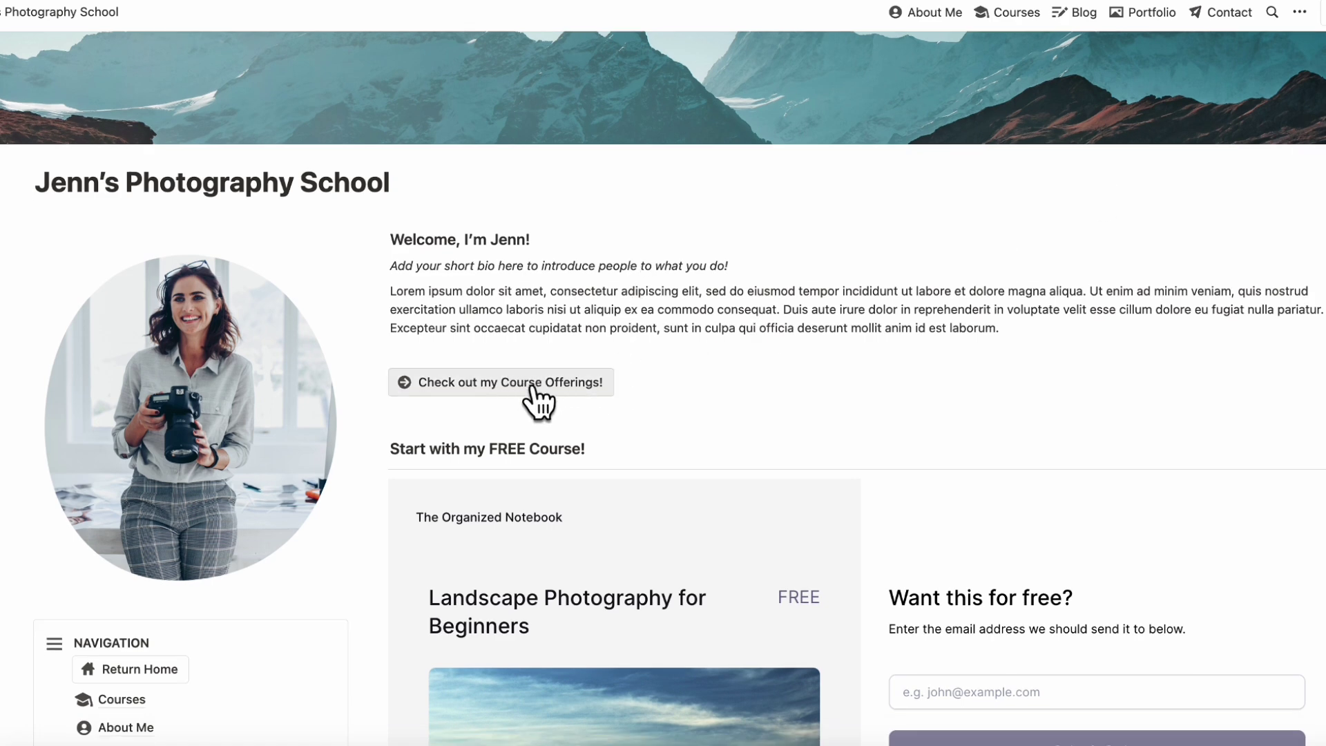
# Review the example photography school home page, from the free course section through the testimonials to the footer links
pyautogui.scroll(-5, 538, 402)
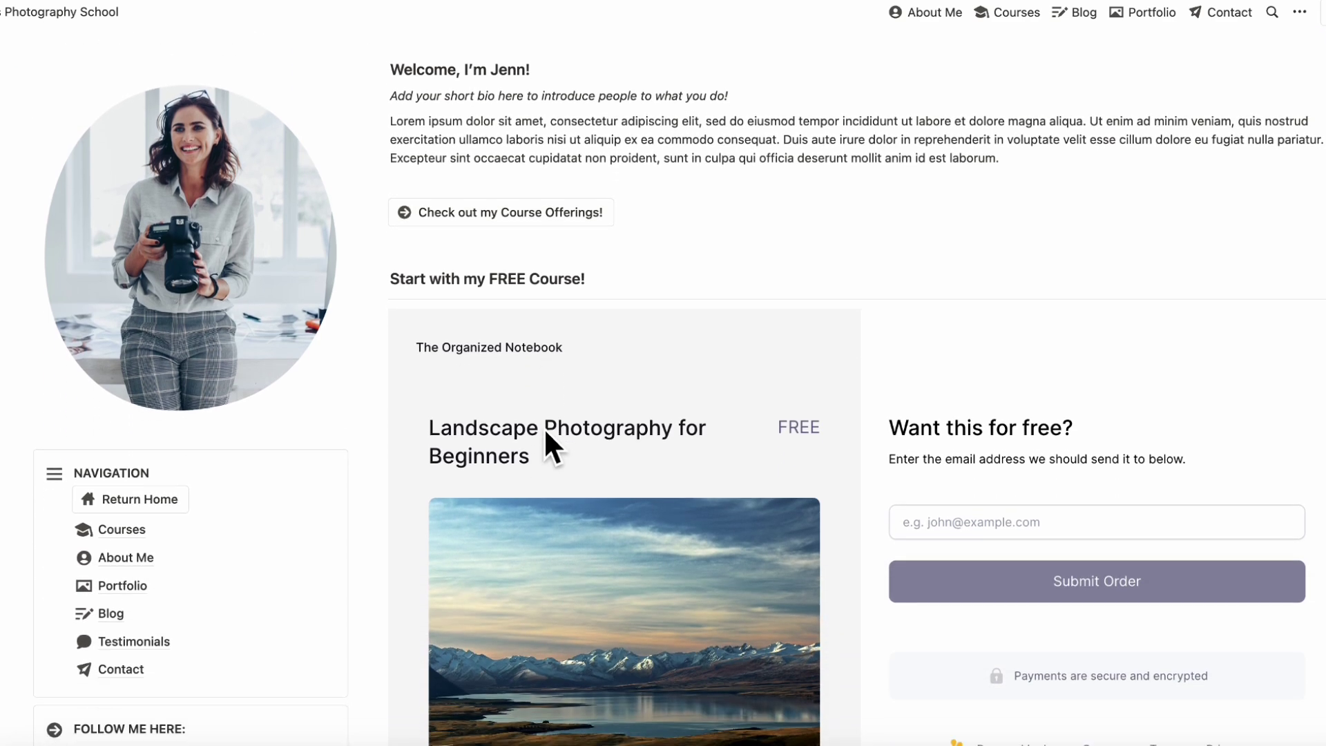
pyautogui.scroll(-2, 367, 483)
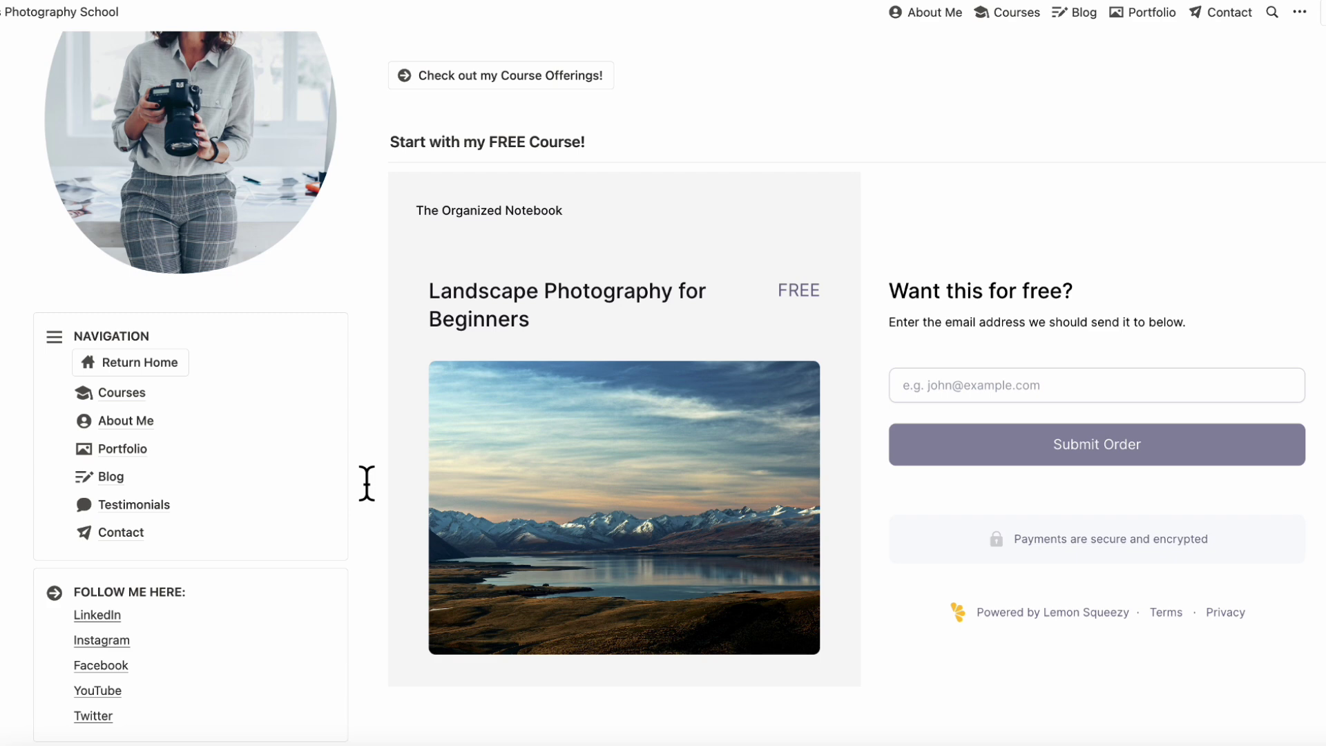
pyautogui.scroll(-7, 367, 484)
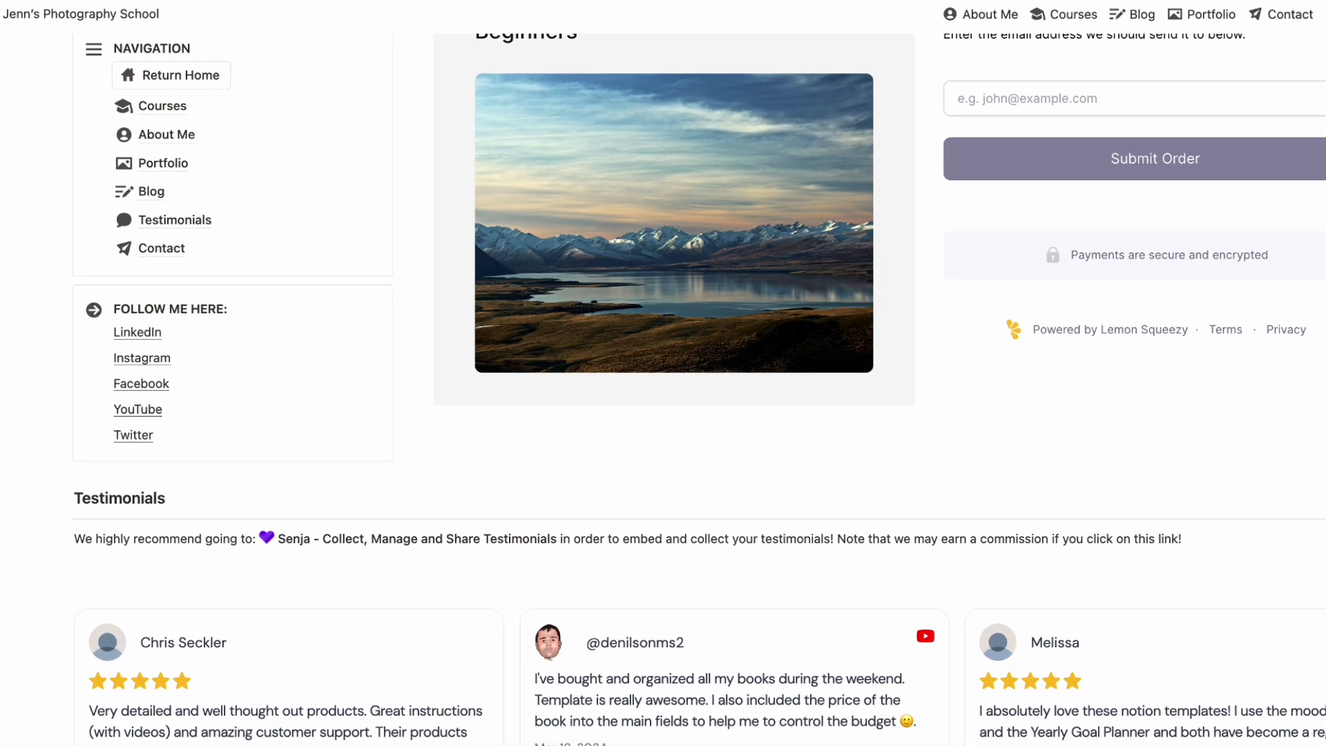
pyautogui.scroll(-10, 664, 387)
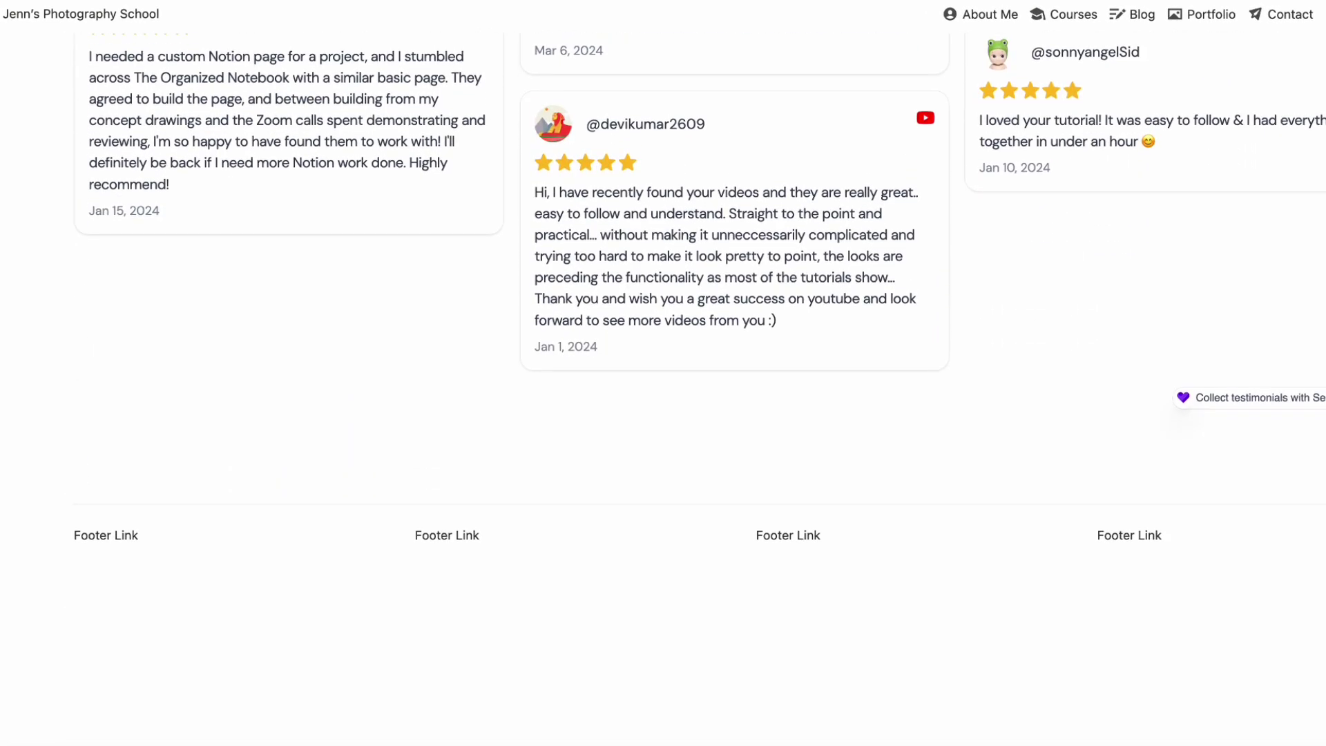
pyautogui.scroll(10, 760, 631)
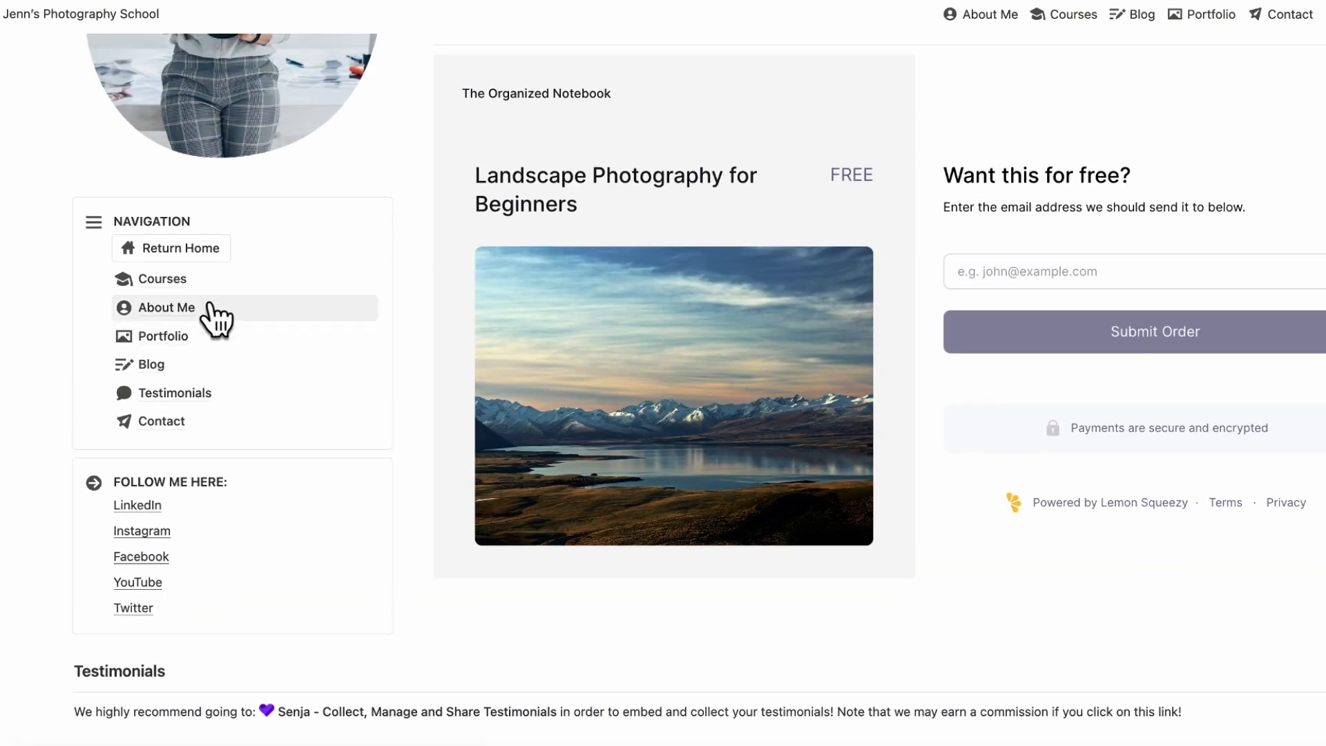
# Browse the example site's About Me, Courses, Blog, Portfolio and Contact pages, and return to its home page
pyautogui.click(196, 322)
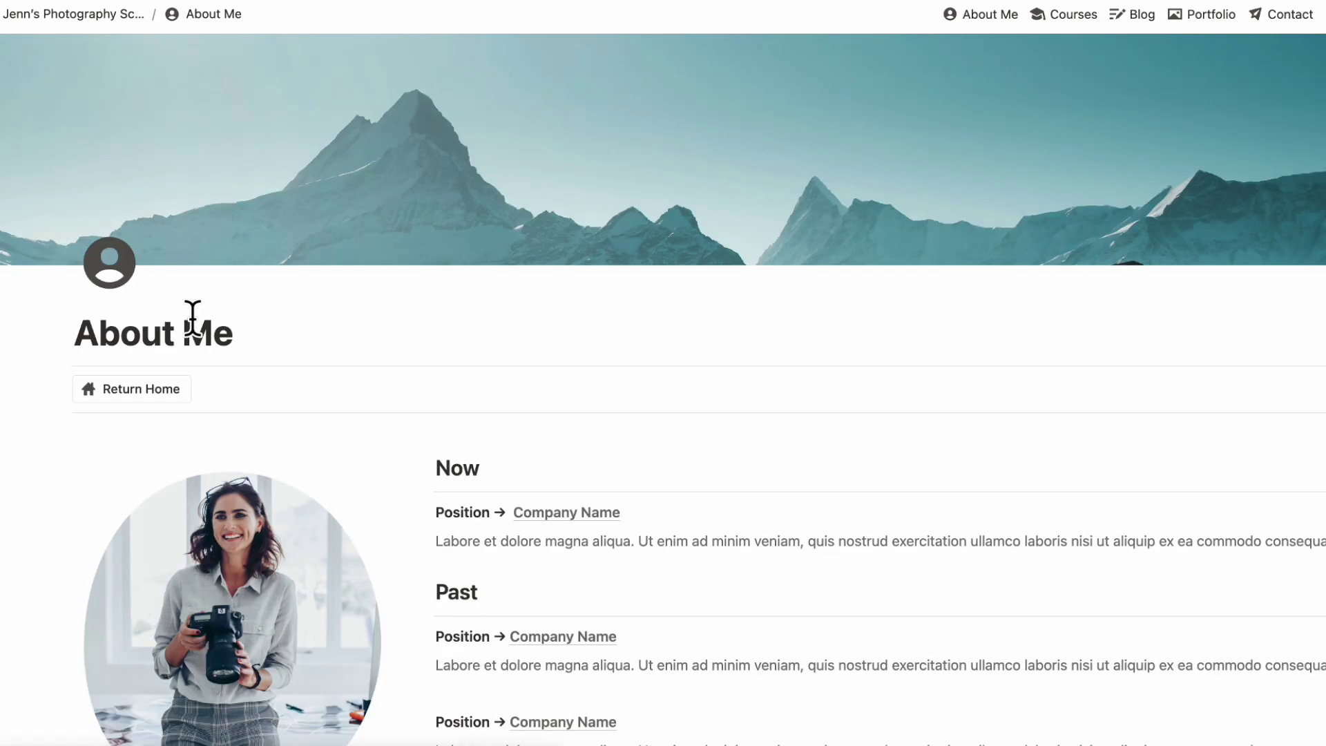
pyautogui.click(1051, 16)
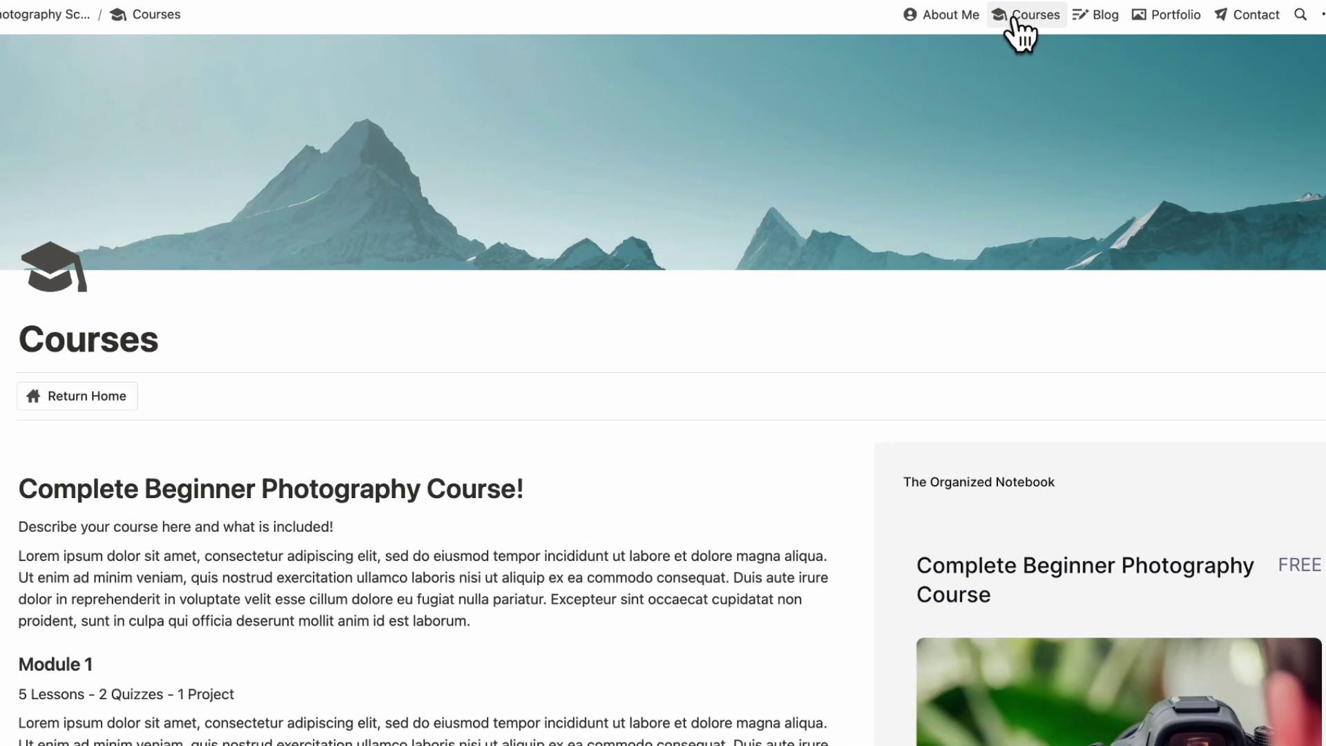
pyautogui.click(1098, 17)
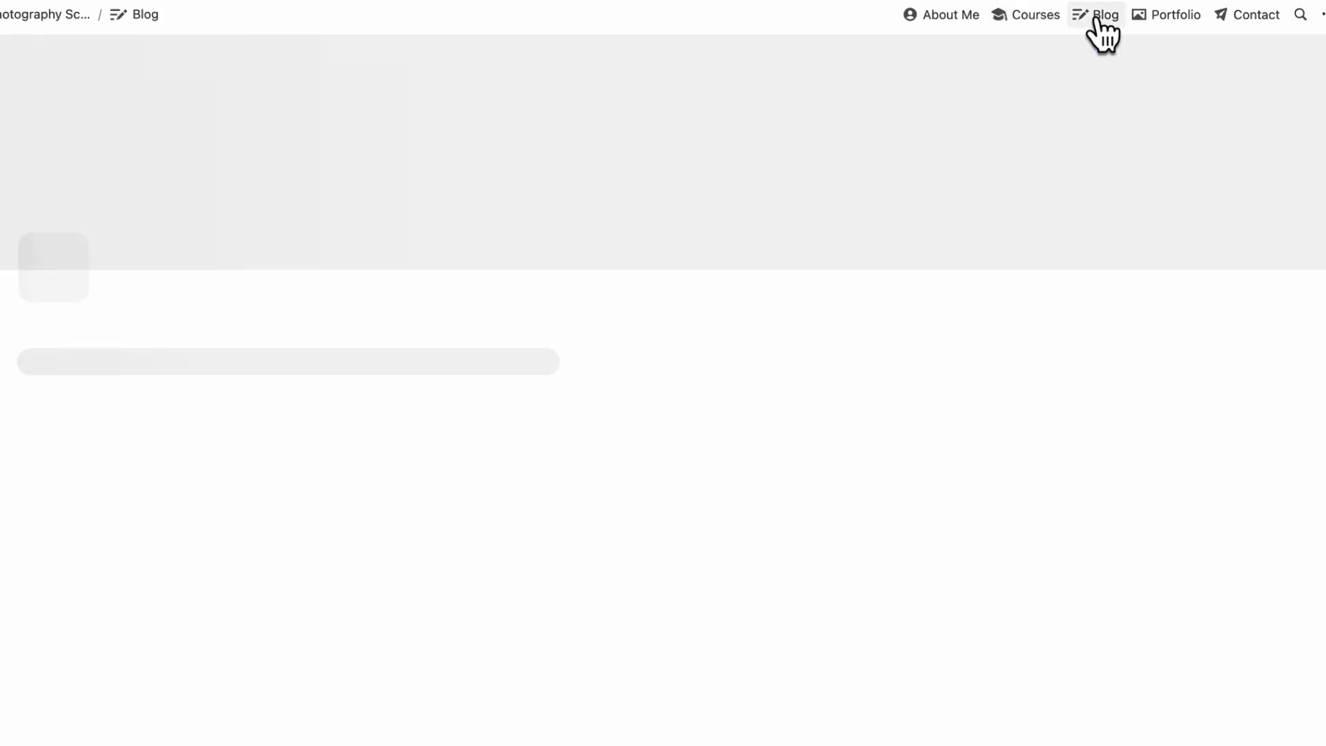
pyautogui.click(1163, 19)
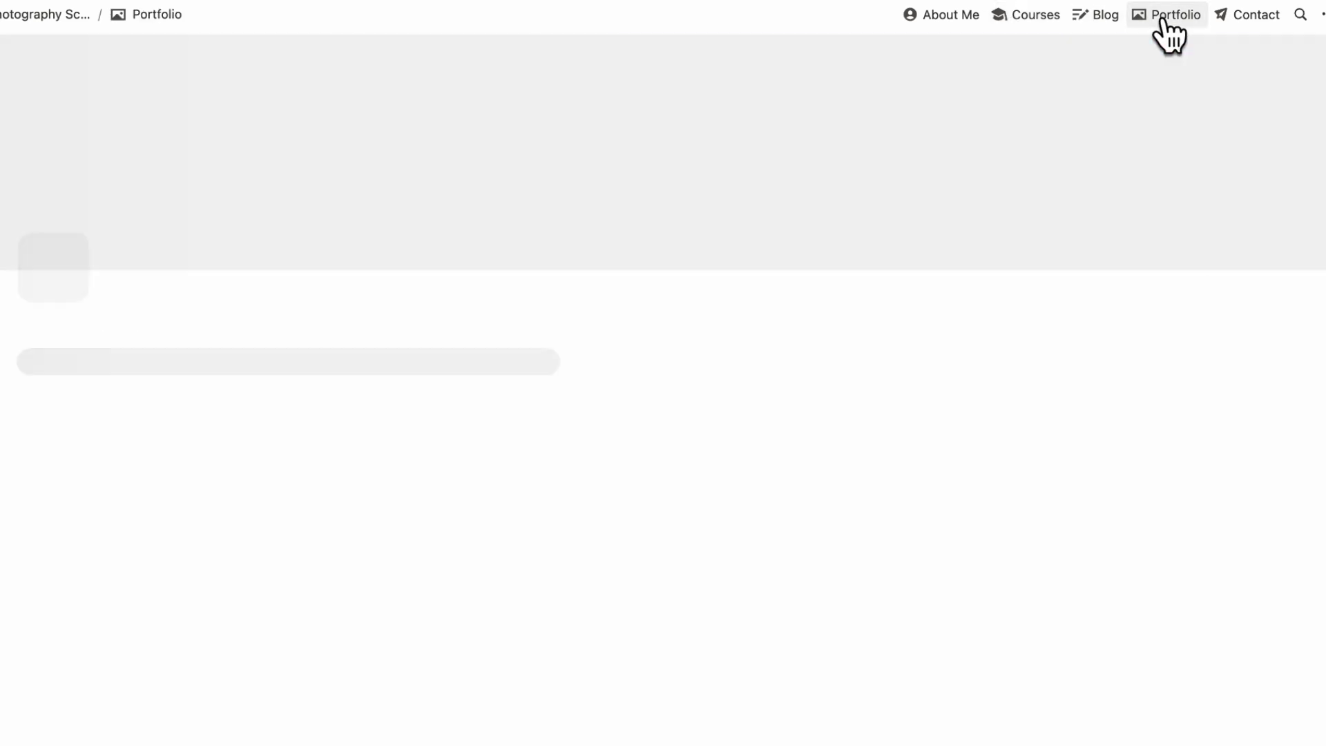
pyautogui.click(1237, 28)
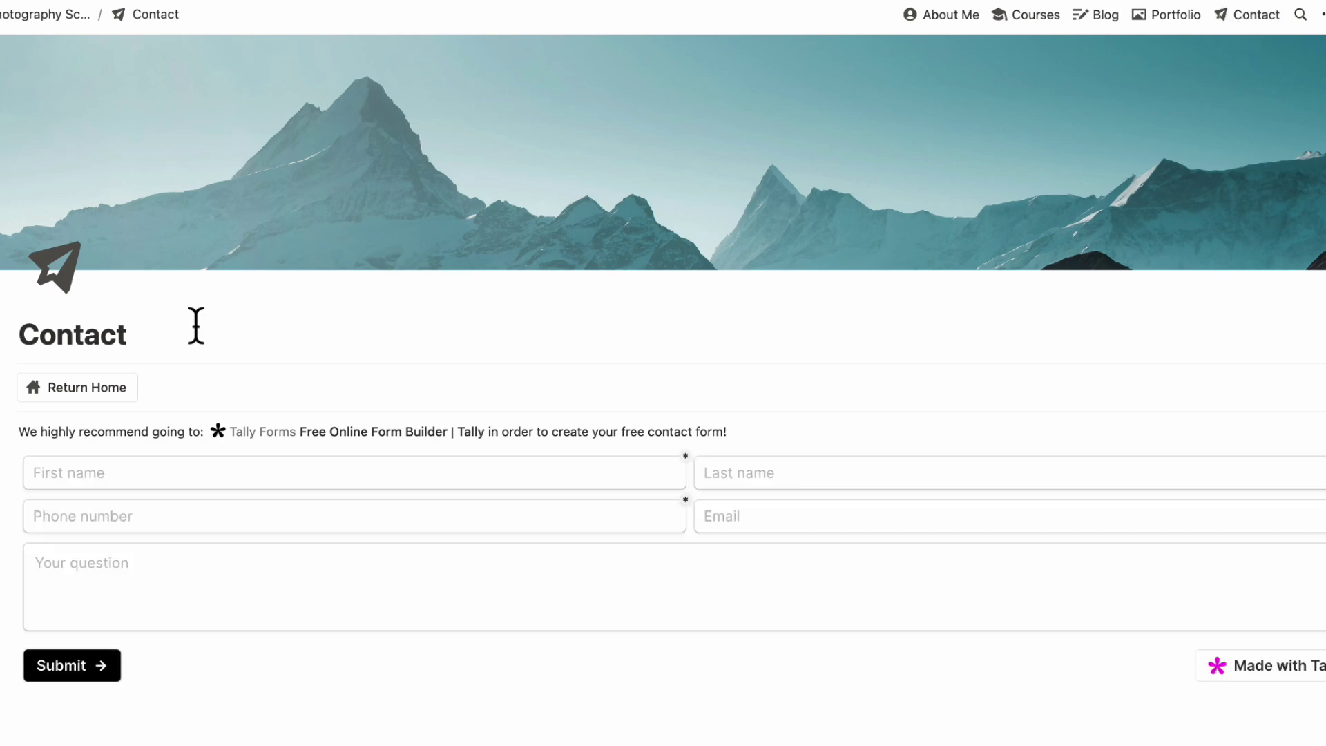
pyautogui.click(109, 391)
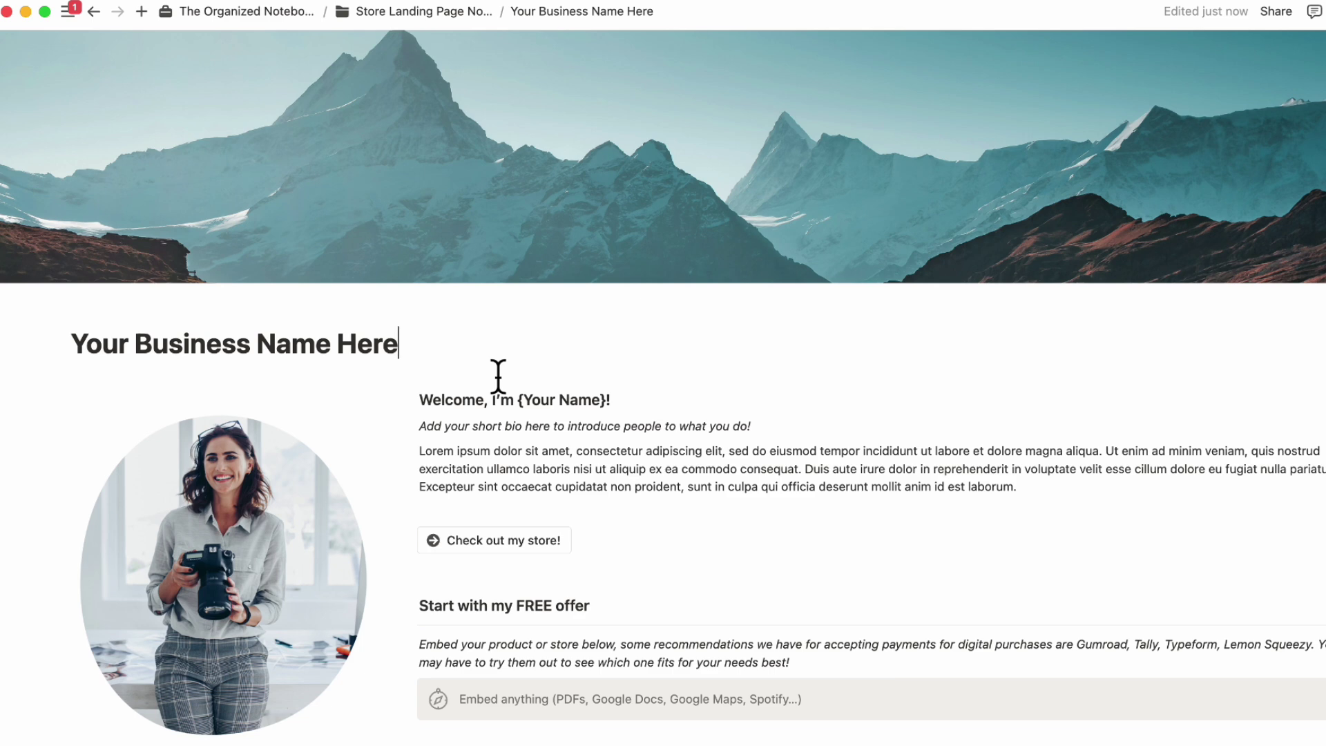
# Try out a page icon on Your Business Name Here, view the Icons and Custom choices, and remove the icon
pyautogui.tripleClick(371, 346)
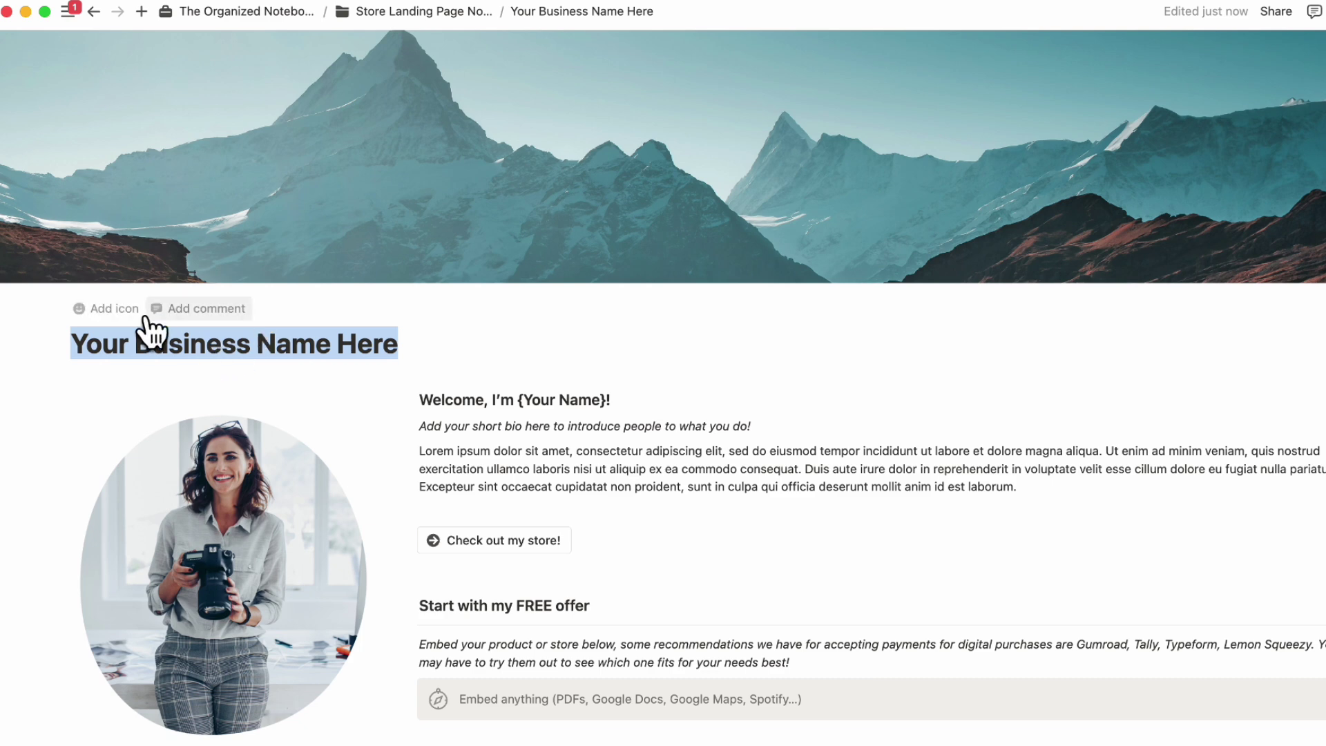
pyautogui.click(116, 311)
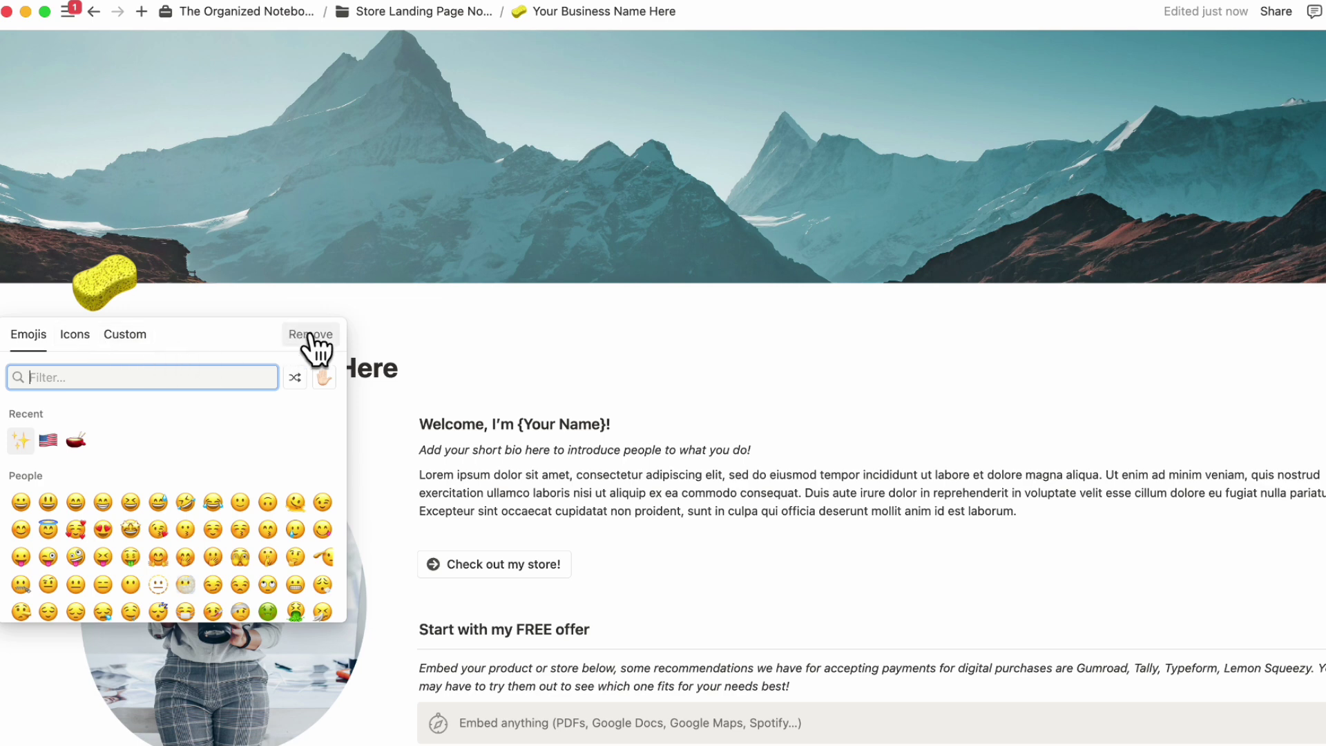
pyautogui.click(76, 335)
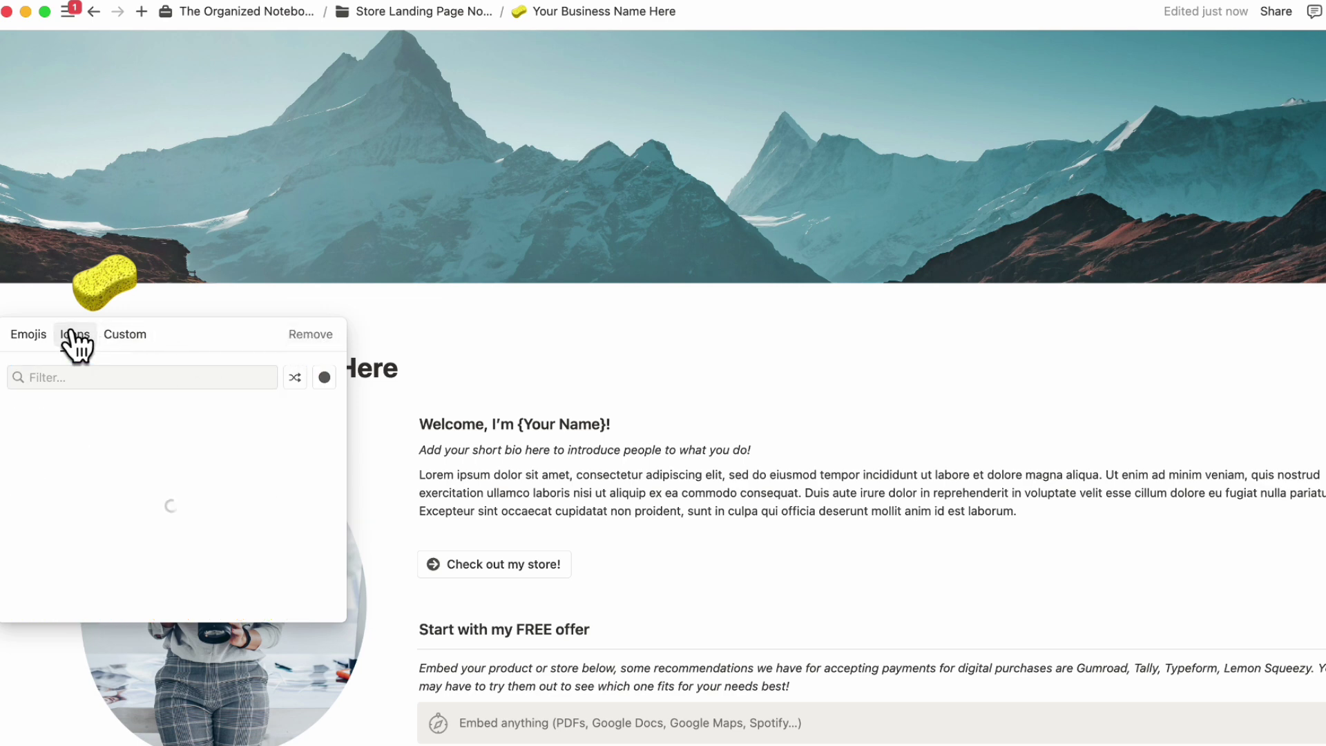
pyautogui.click(119, 339)
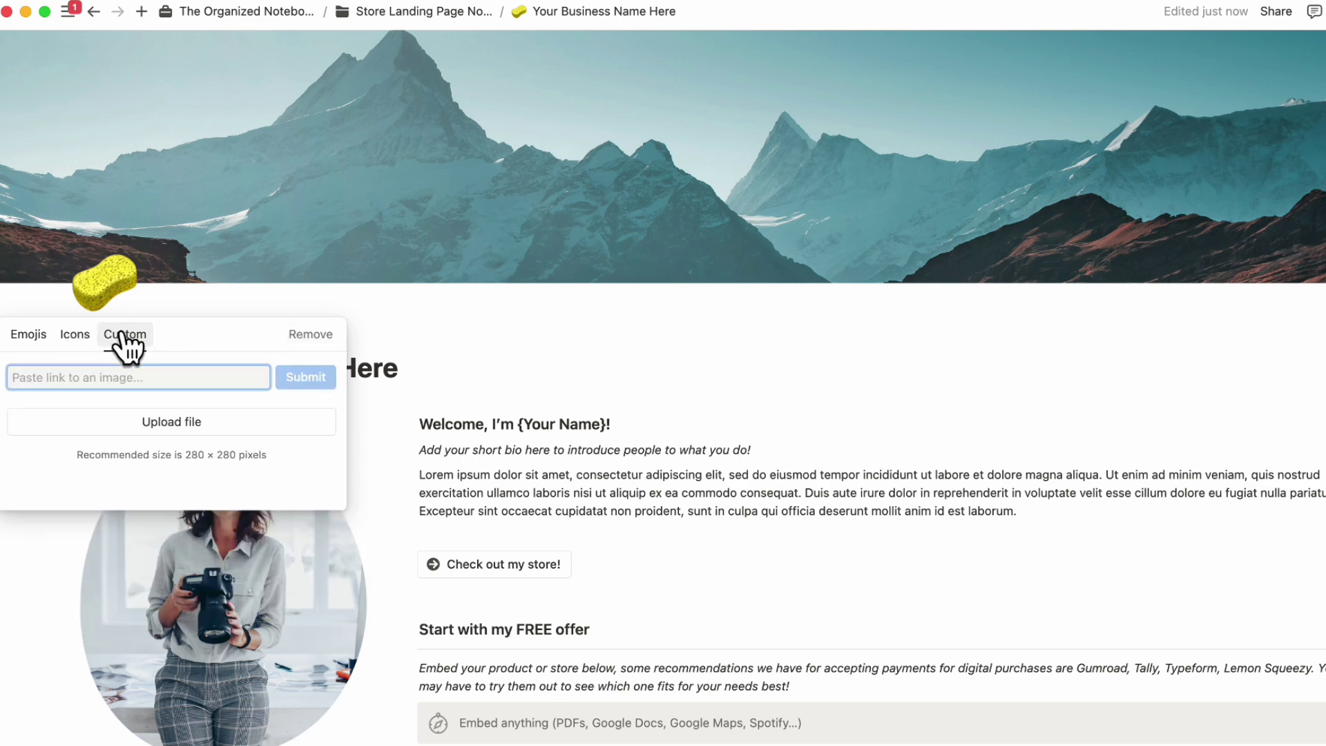
pyautogui.click(311, 334)
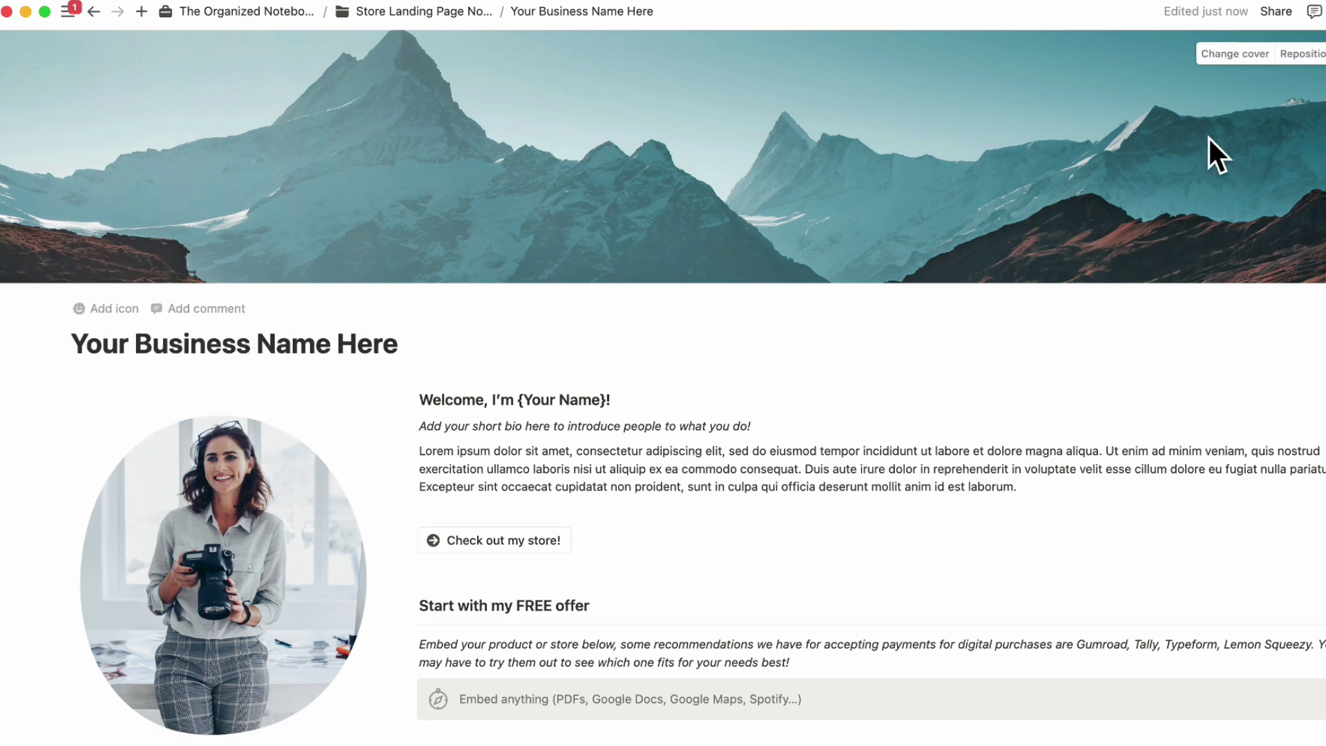
# Examine the cover image sources for the Your Business Name Here page, including the image link option
pyautogui.click(1240, 55)
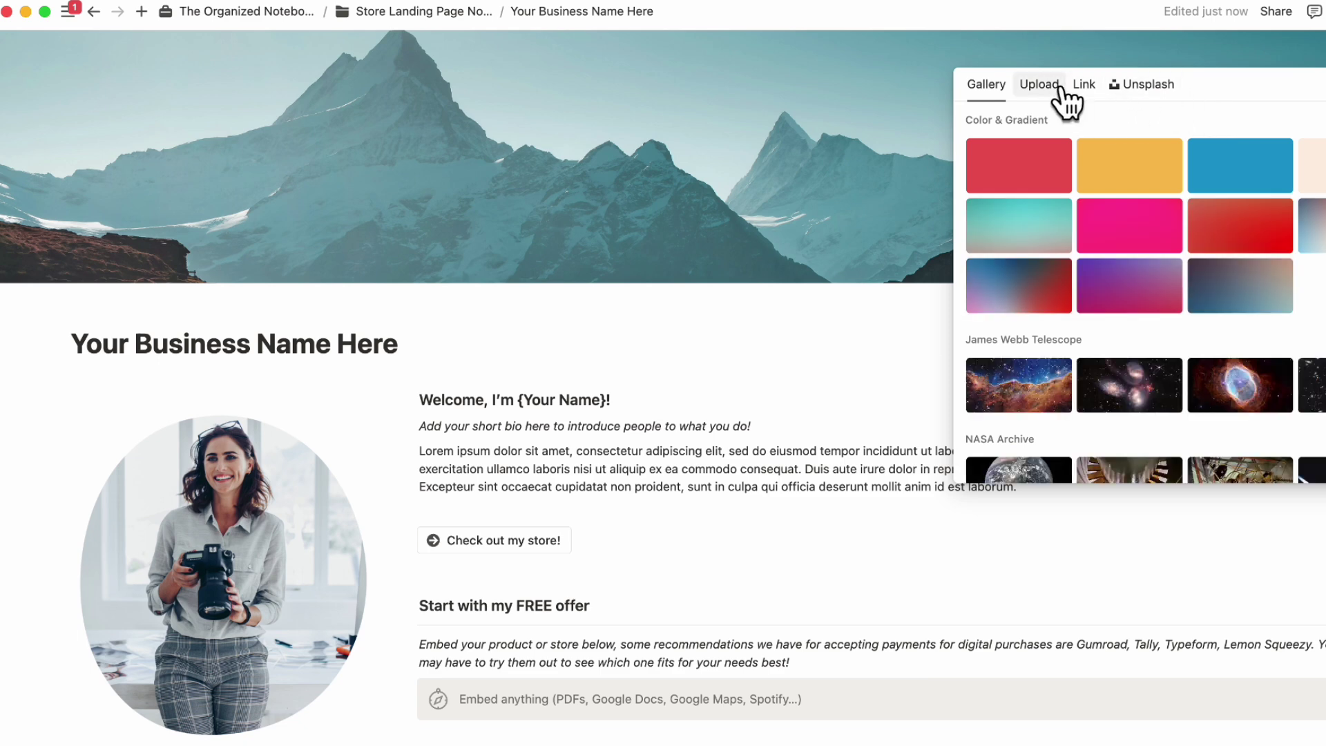
pyautogui.click(1084, 85)
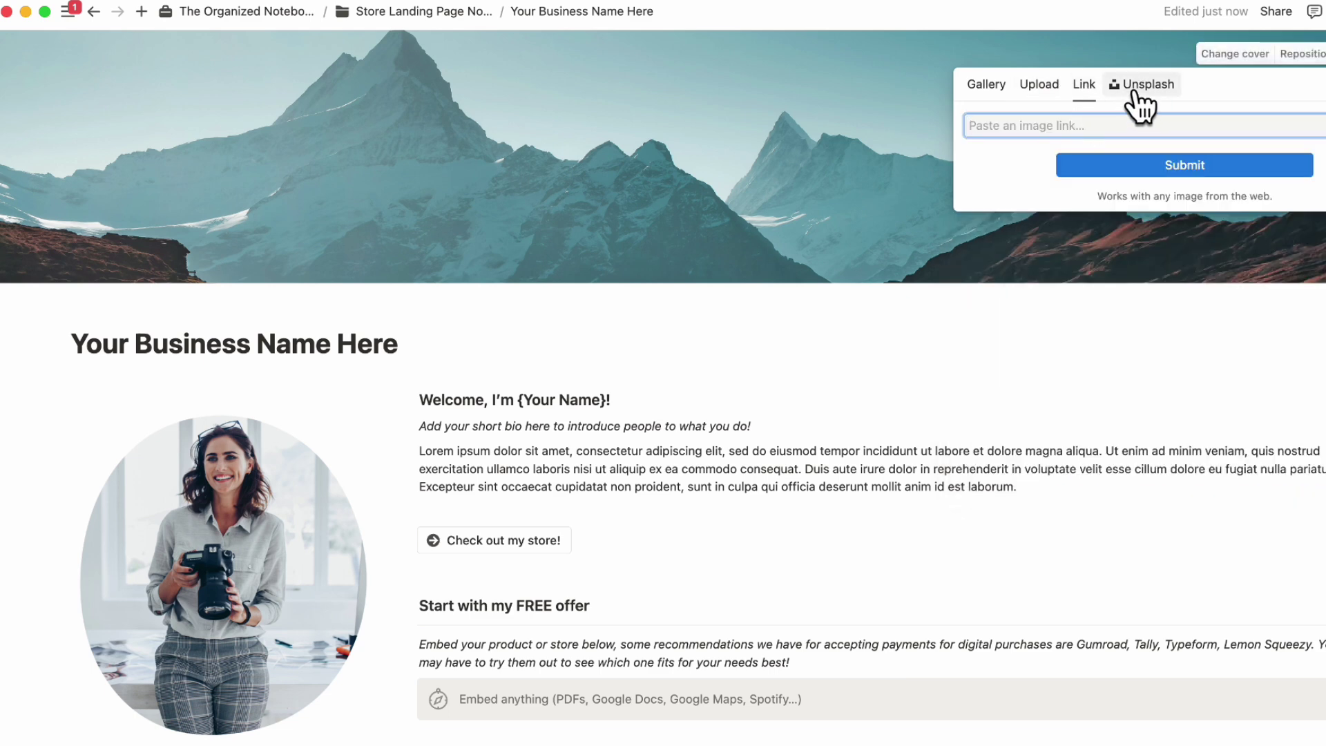
pyautogui.click(1134, 53)
# Replace the text of the second footer link on the template home page with Privacy Policy
pyautogui.scroll(-5, 1095, 311)
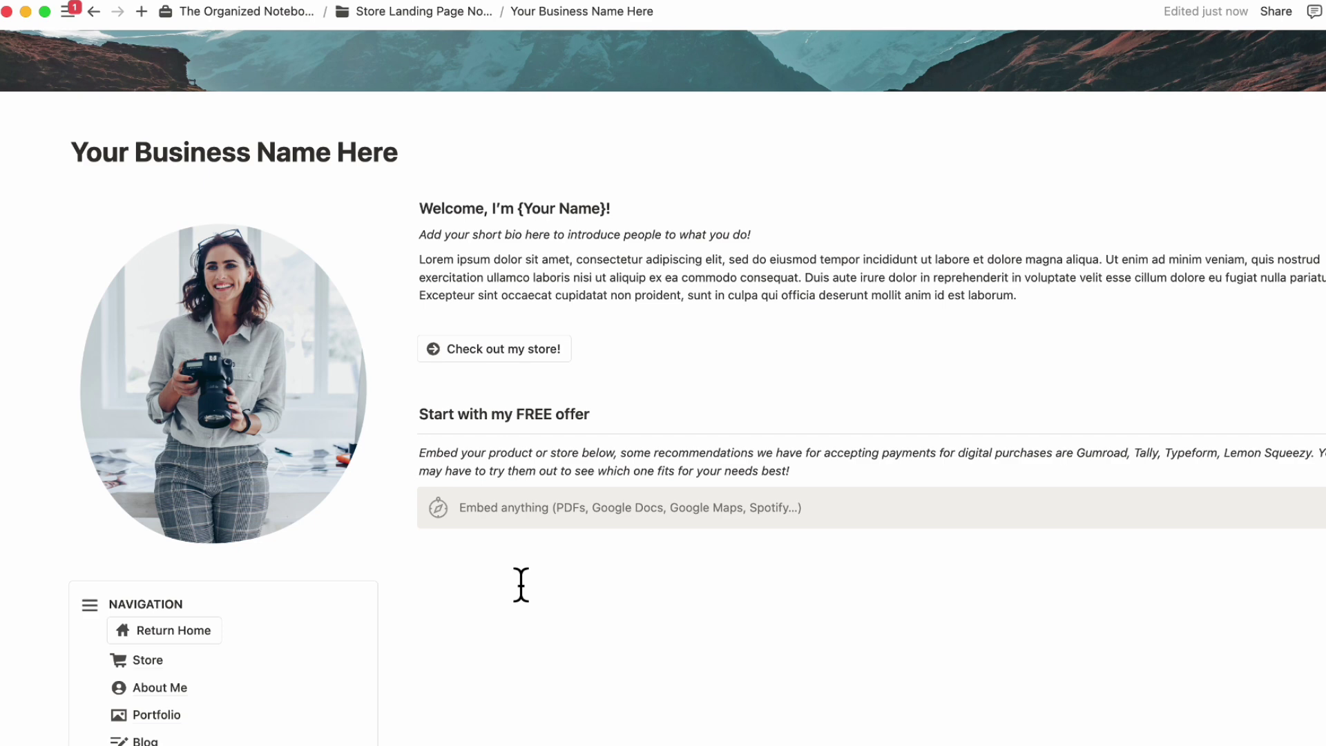
pyautogui.scroll(-10, 520, 586)
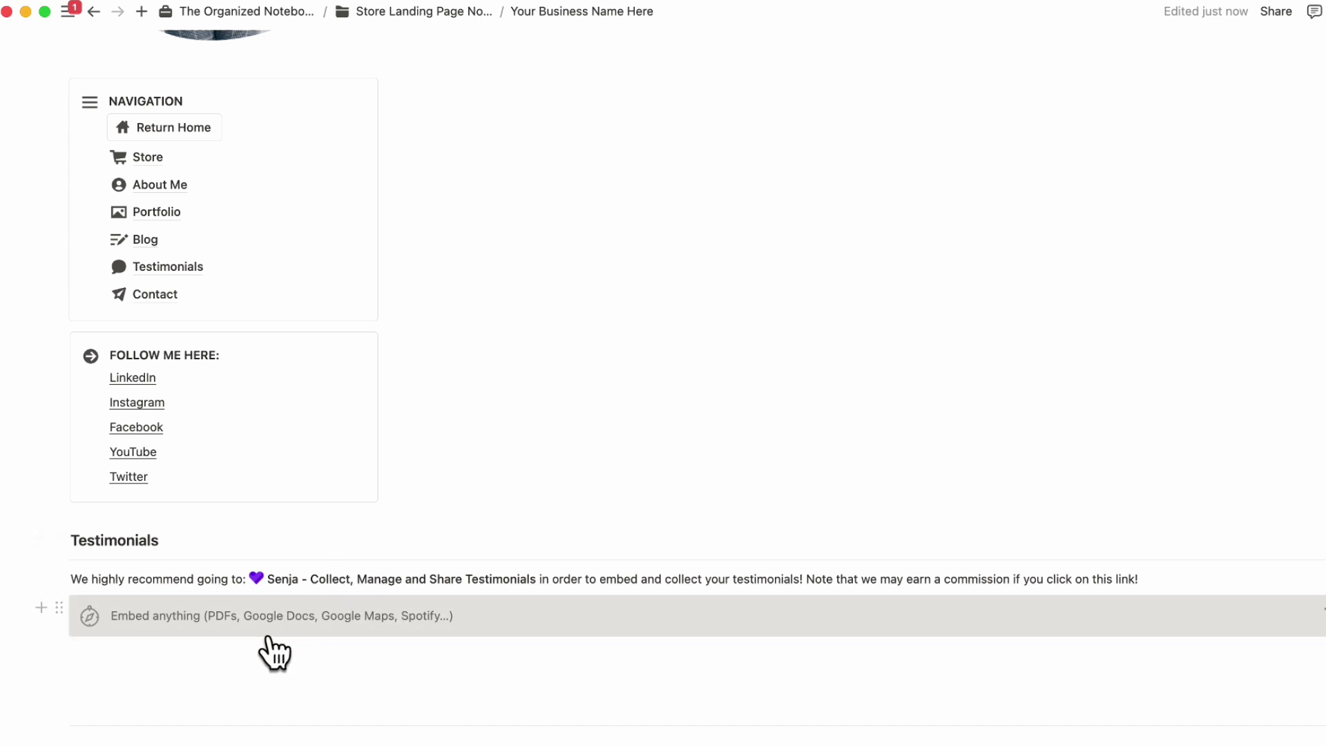
pyautogui.scroll(-4, 249, 636)
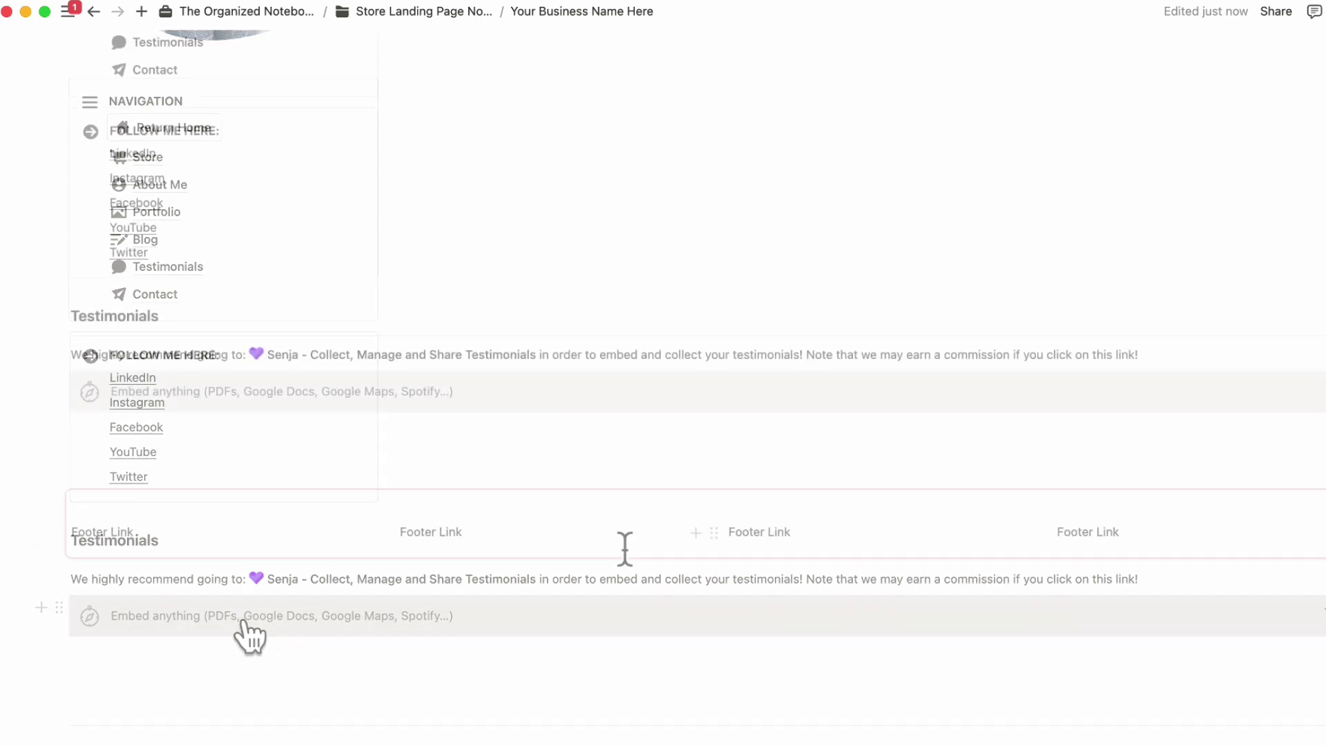
pyautogui.tripleClick(452, 533)
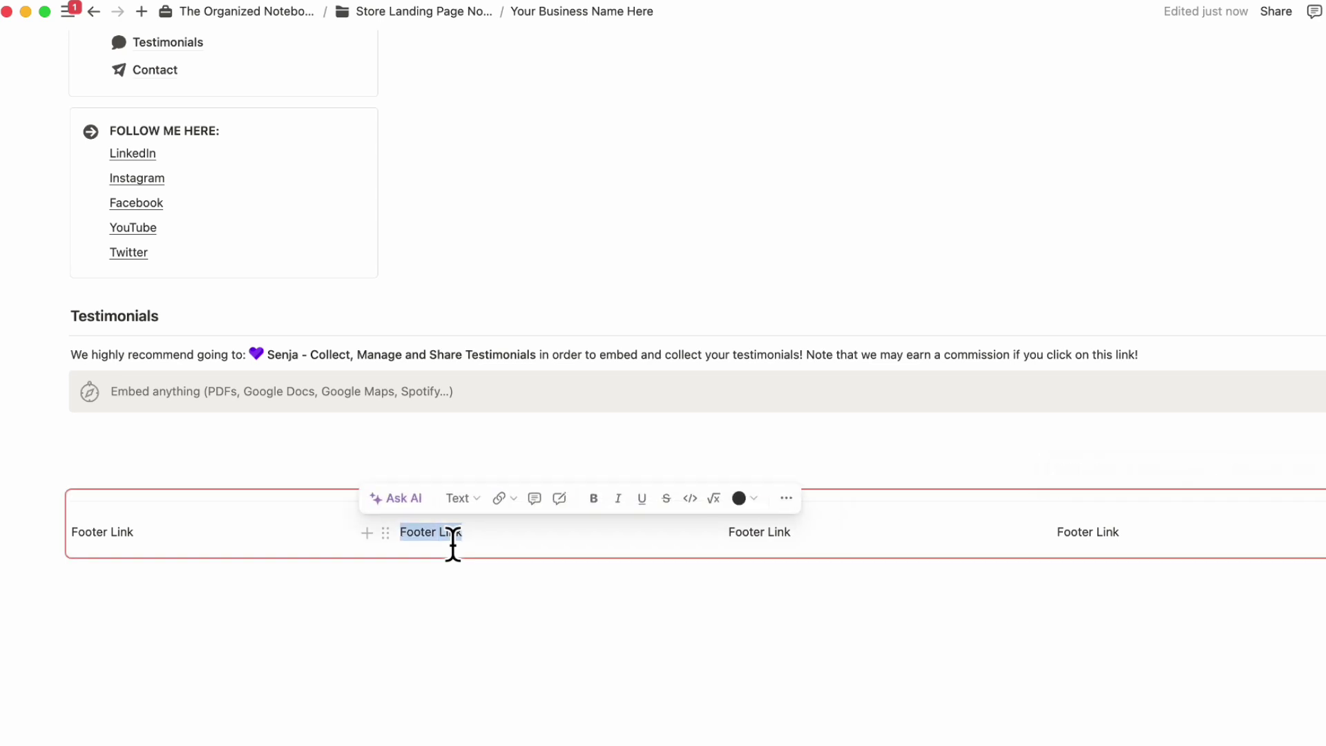
pyautogui.click(501, 500)
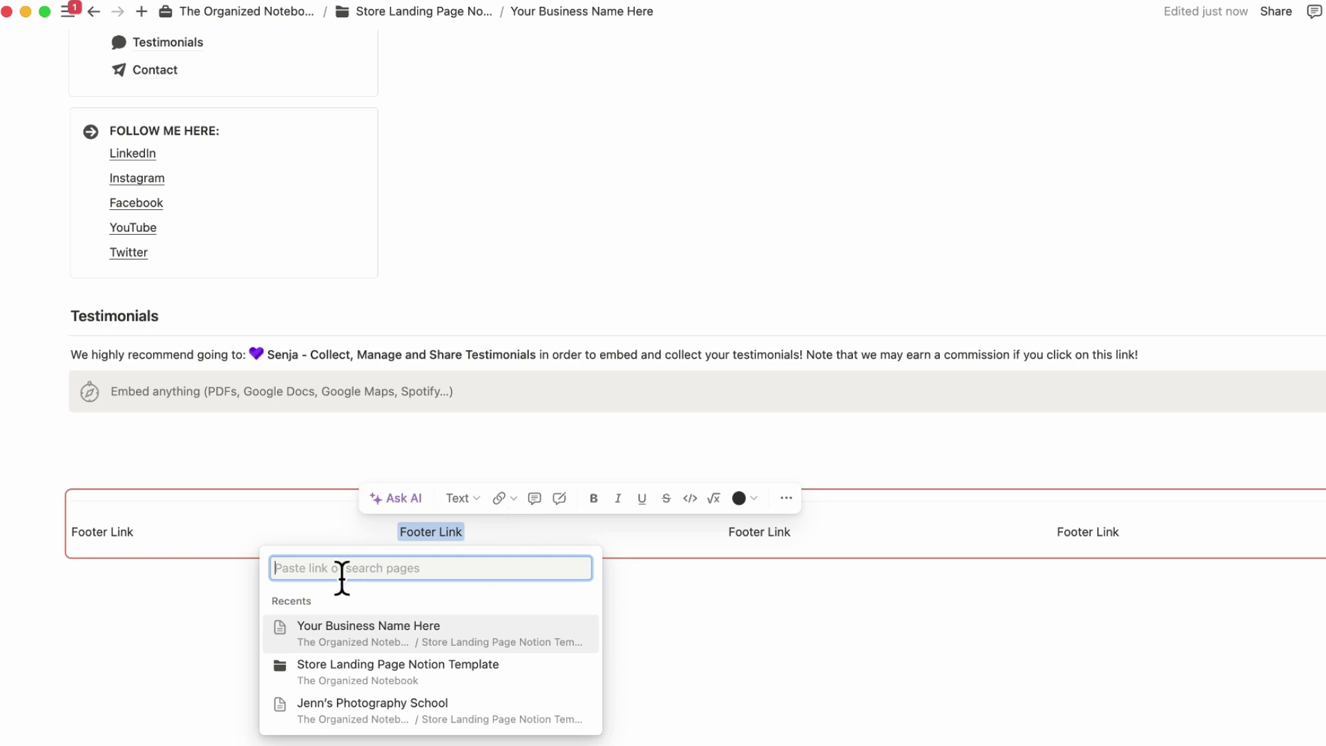
pyautogui.click(457, 537)
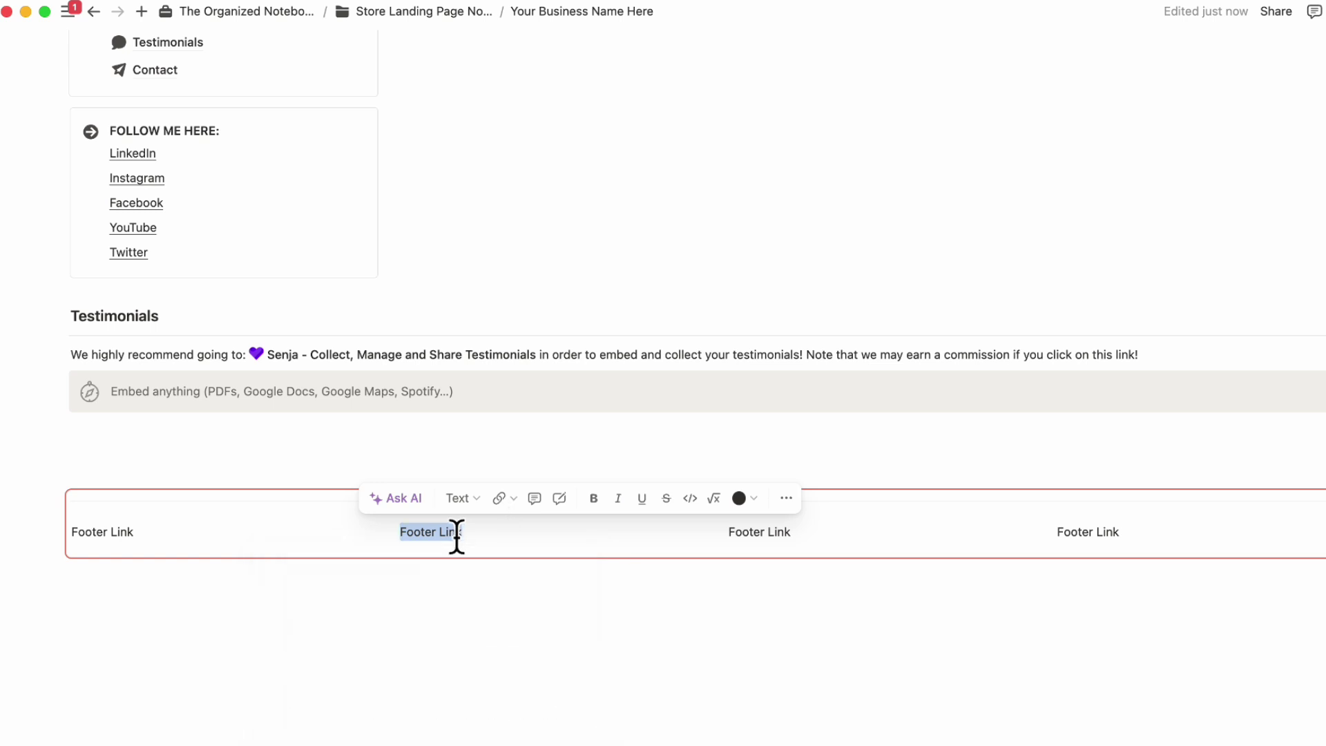
pyautogui.write('P')
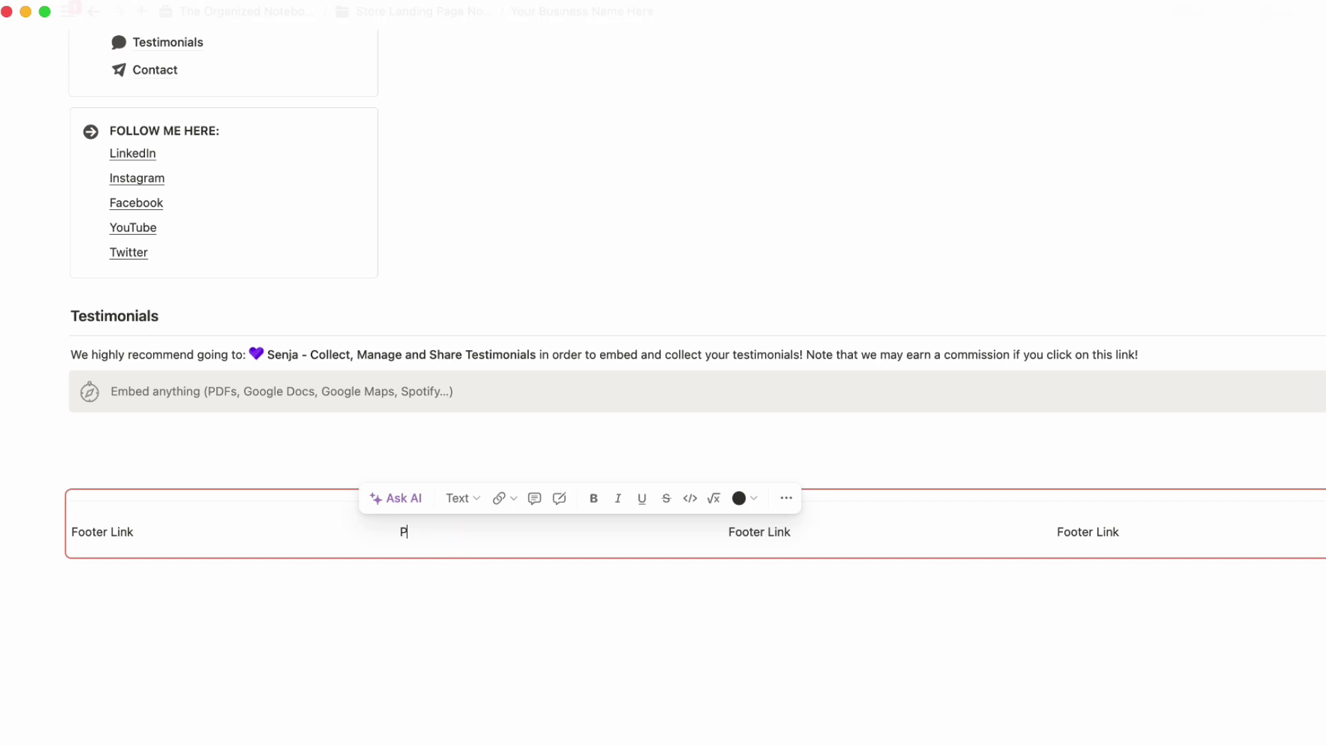
pyautogui.write('rivacy Policy')
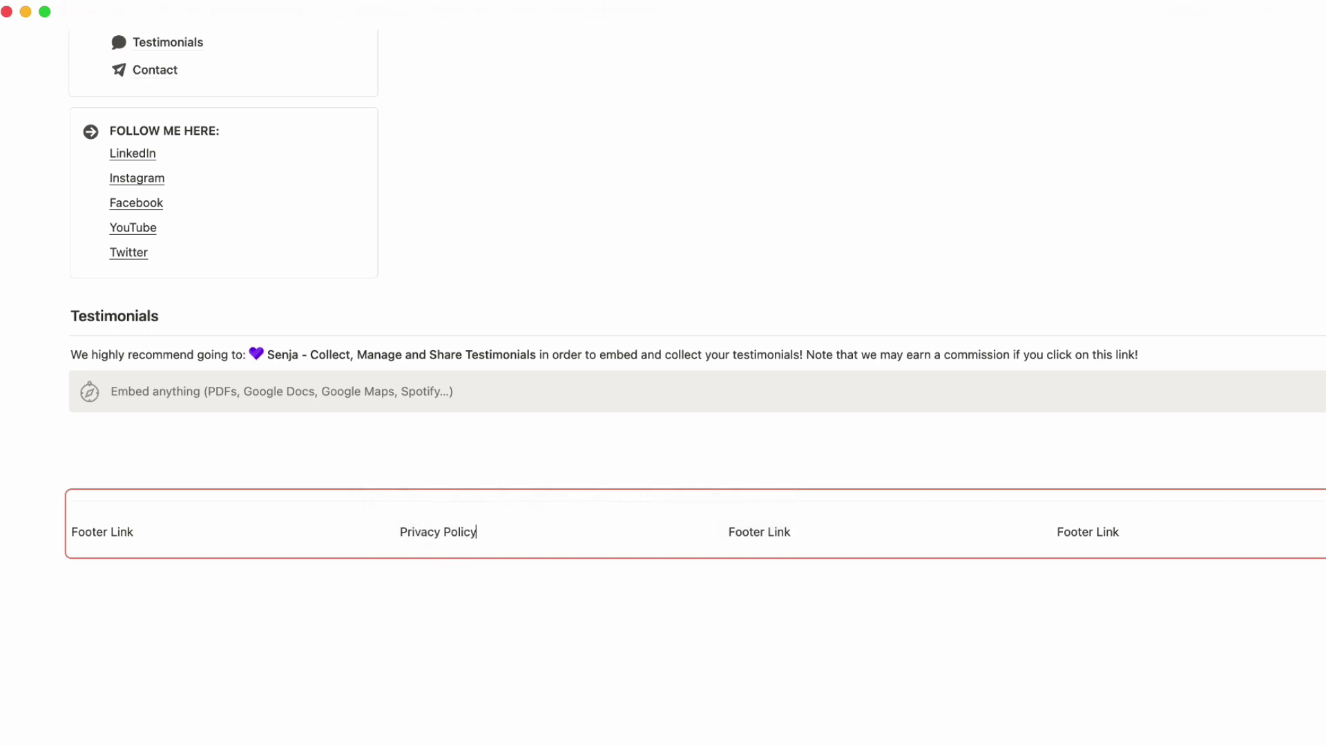
# Open the link entry for the Privacy Policy footer text and dismiss it without adding a link
pyautogui.tripleClick(444, 538)
pyautogui.click(498, 499)
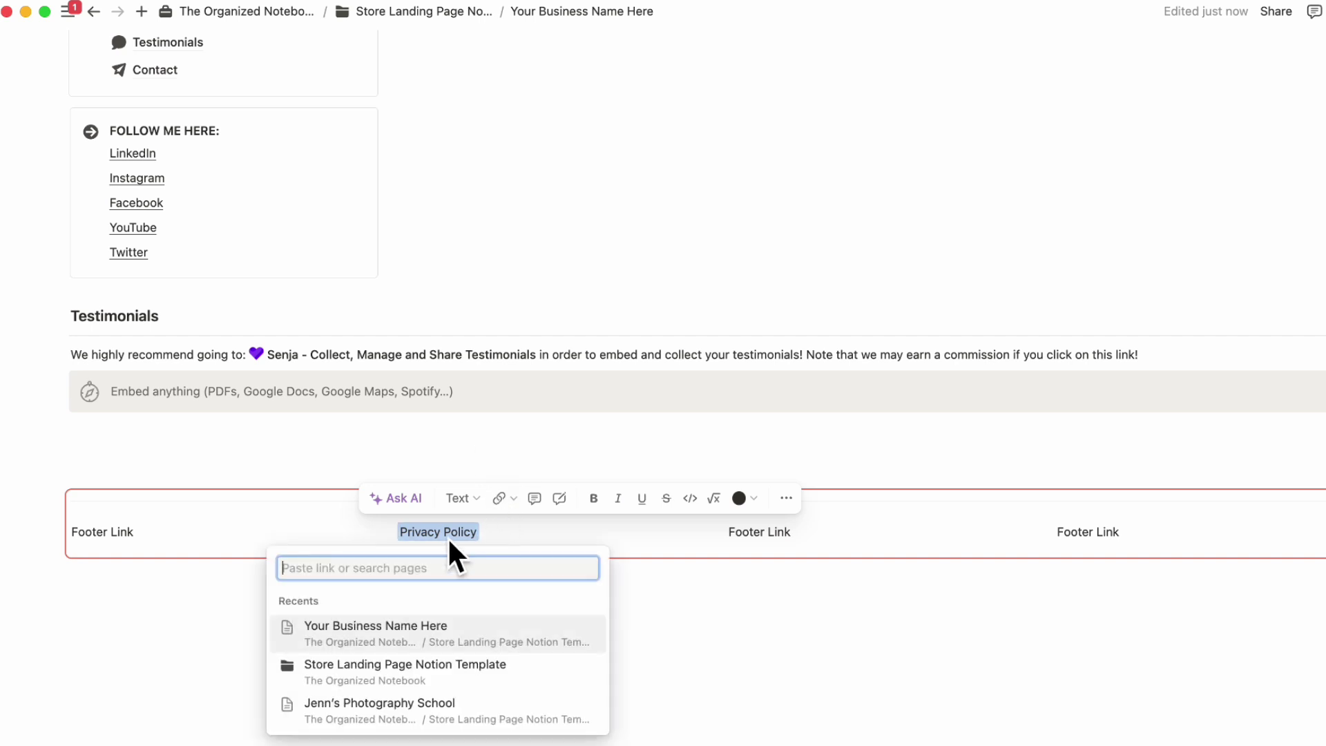
pyautogui.press('Escape')
pyautogui.click(445, 573)
# Examine the link option for LinkedIn under Follow Me Here and the Replace action for the profile photo
pyautogui.scroll(3, 302, 438)
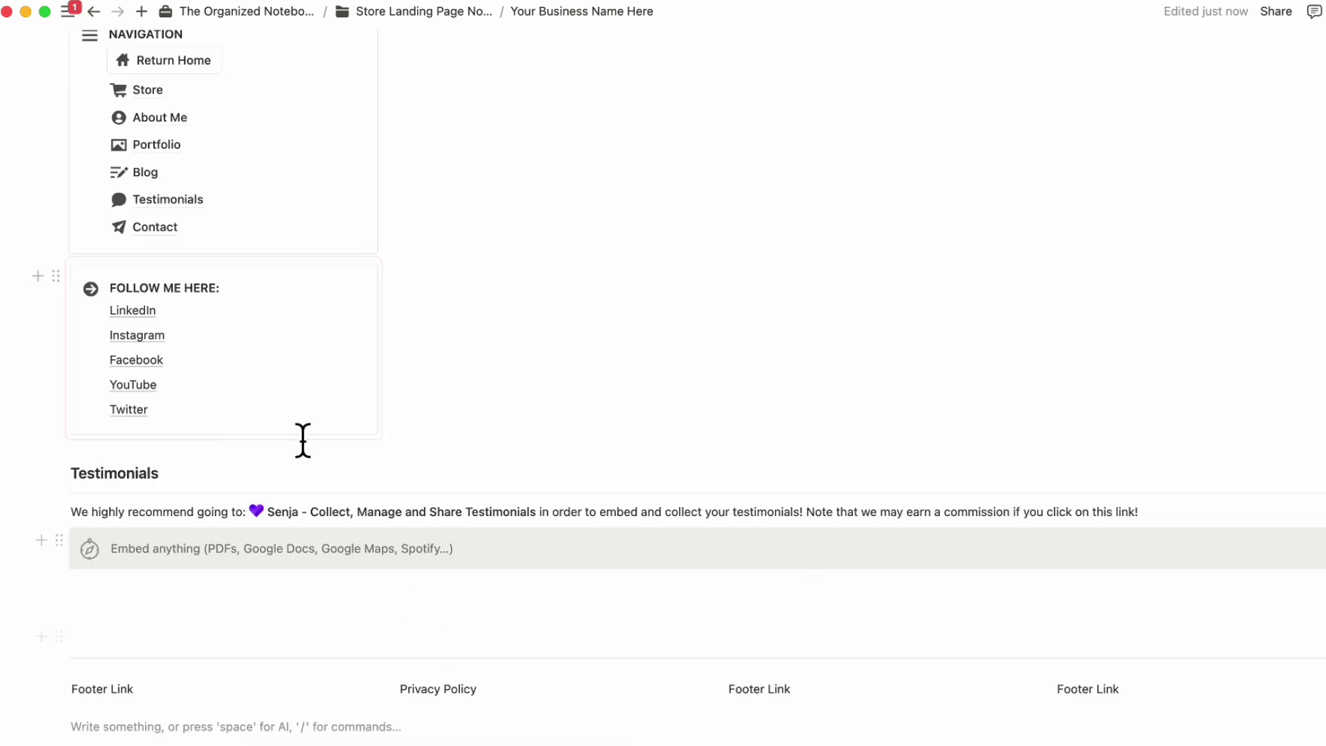
pyautogui.doubleClick(147, 315)
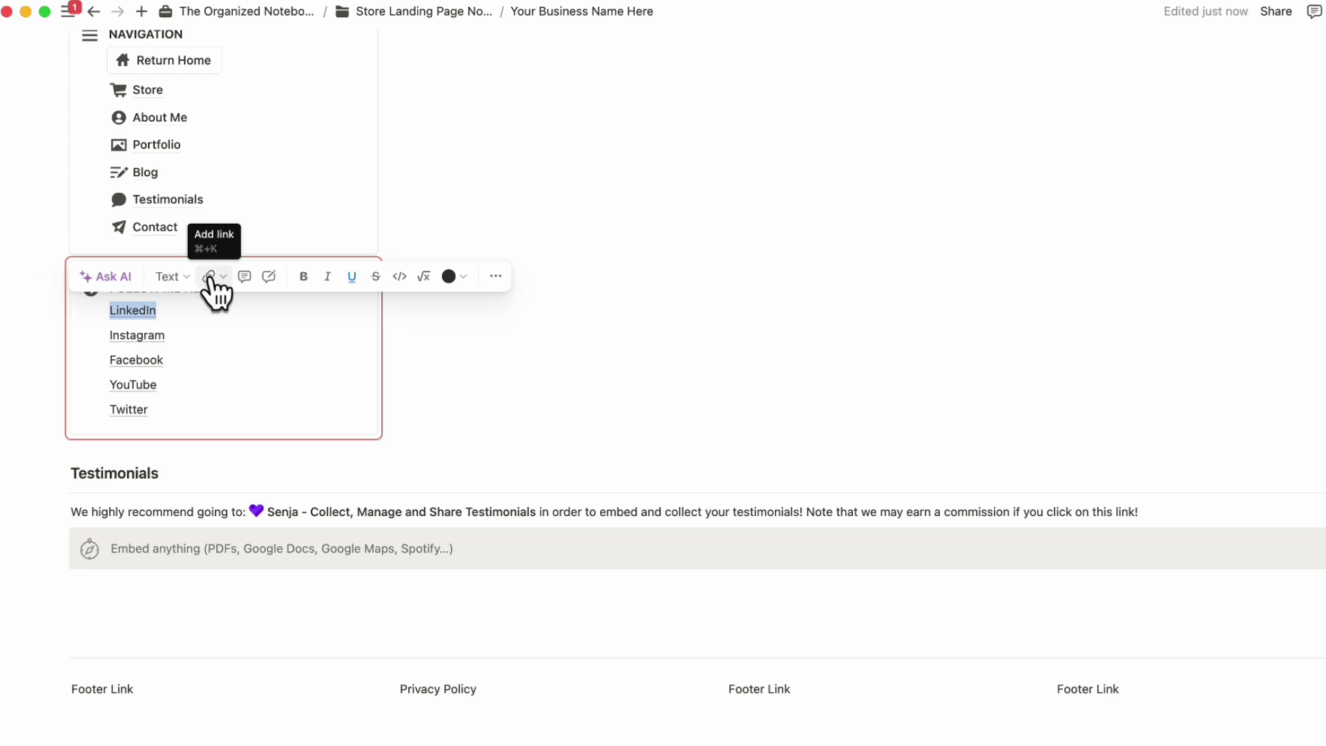
pyautogui.scroll(7, 352, 305)
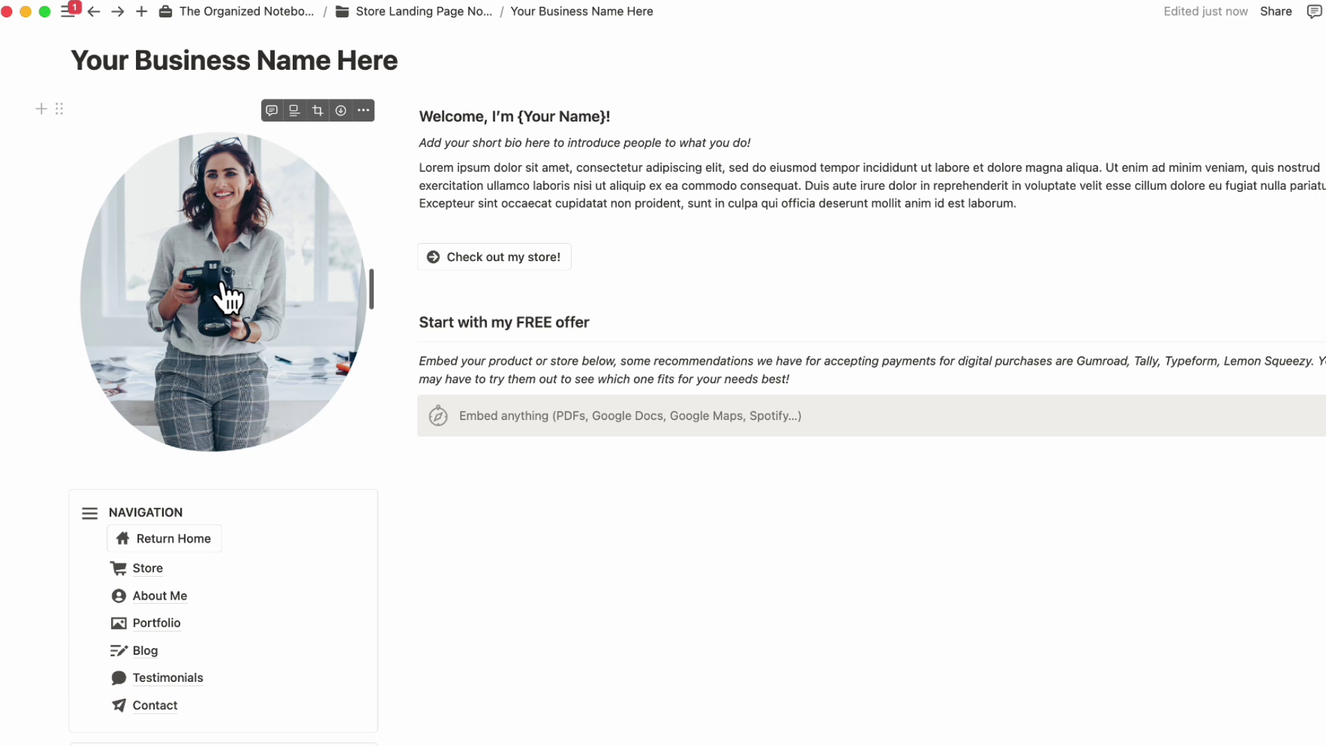
pyautogui.click(364, 111)
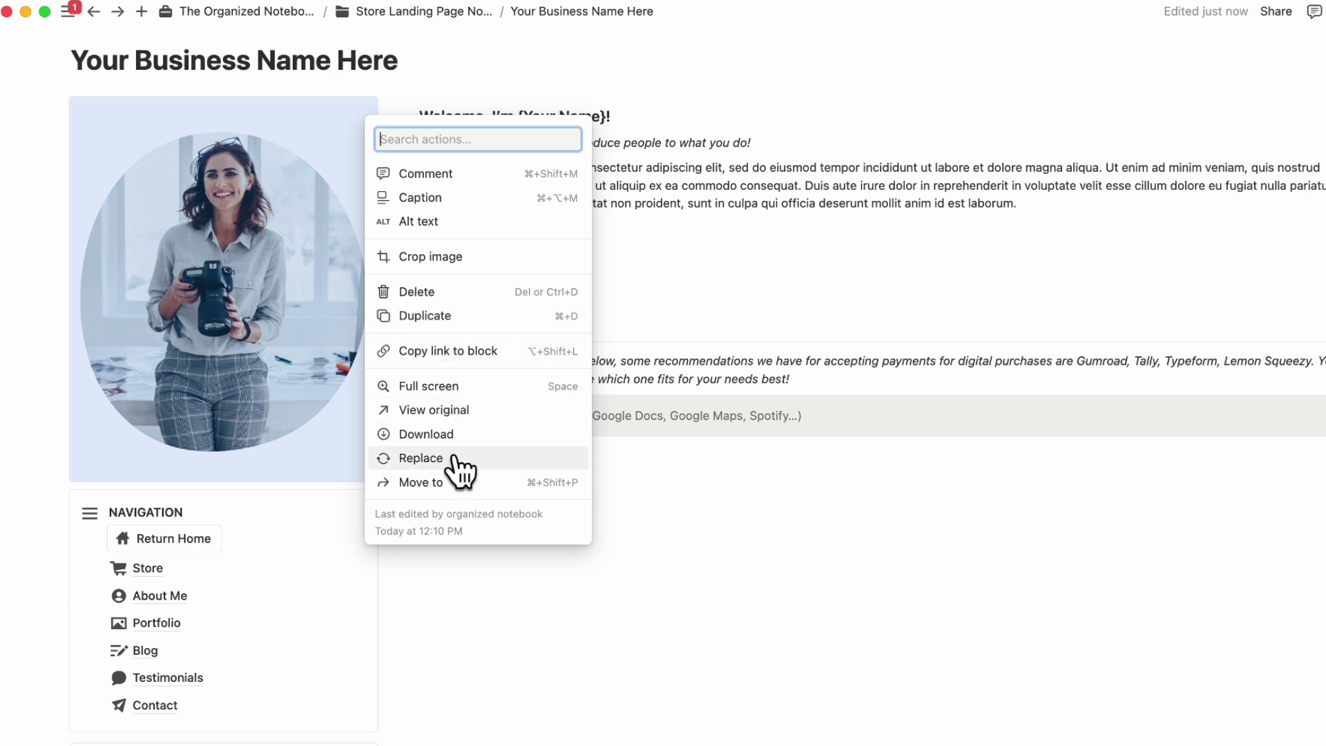
pyautogui.click(495, 185)
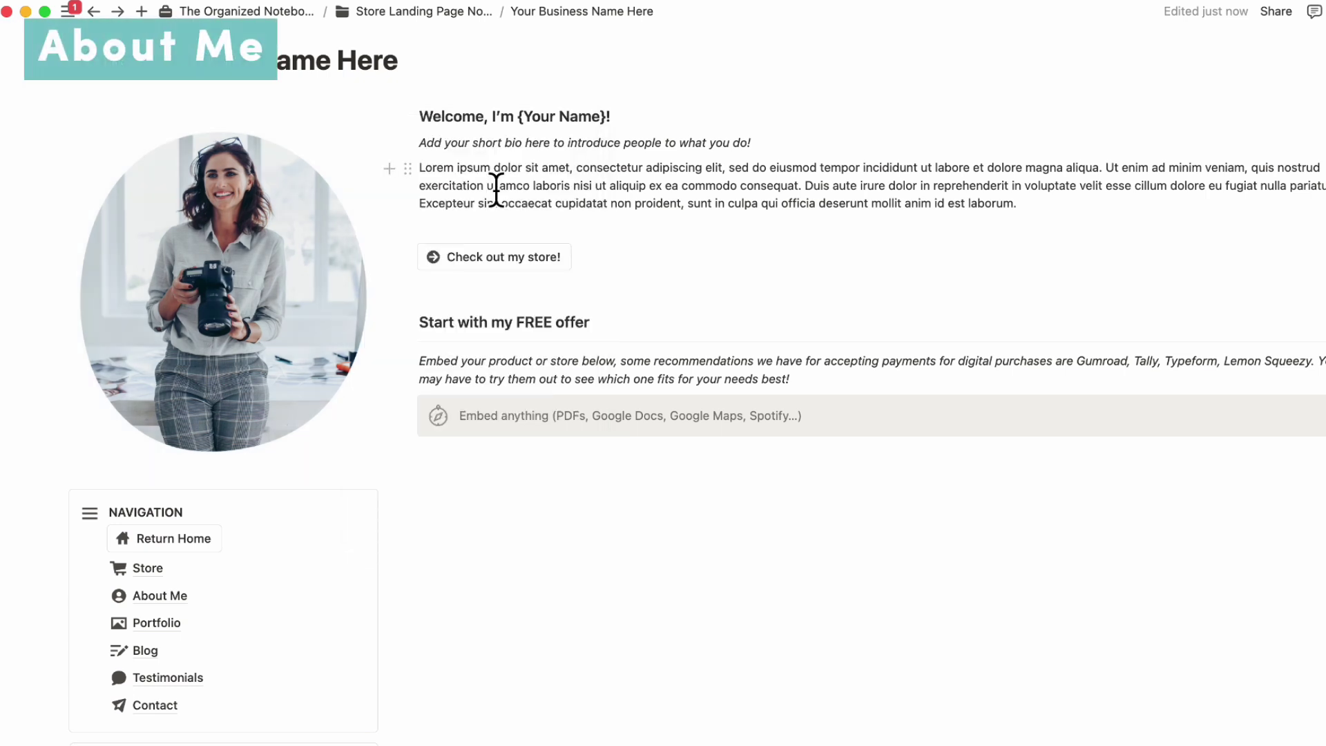
# Examine the About Me page from work history to social links, including the link settings of the Company Name under Now
pyautogui.click(166, 598)
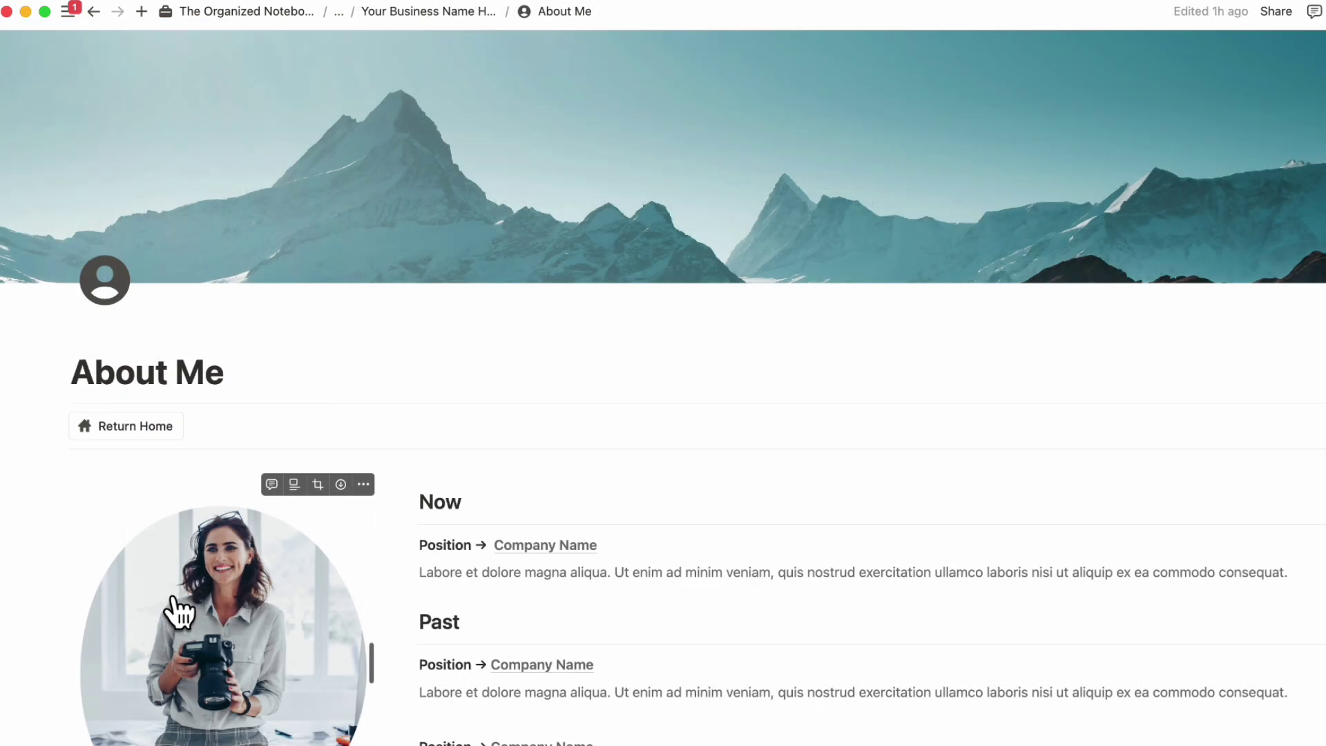
pyautogui.scroll(-5, 221, 702)
pyautogui.moveTo(558, 319)
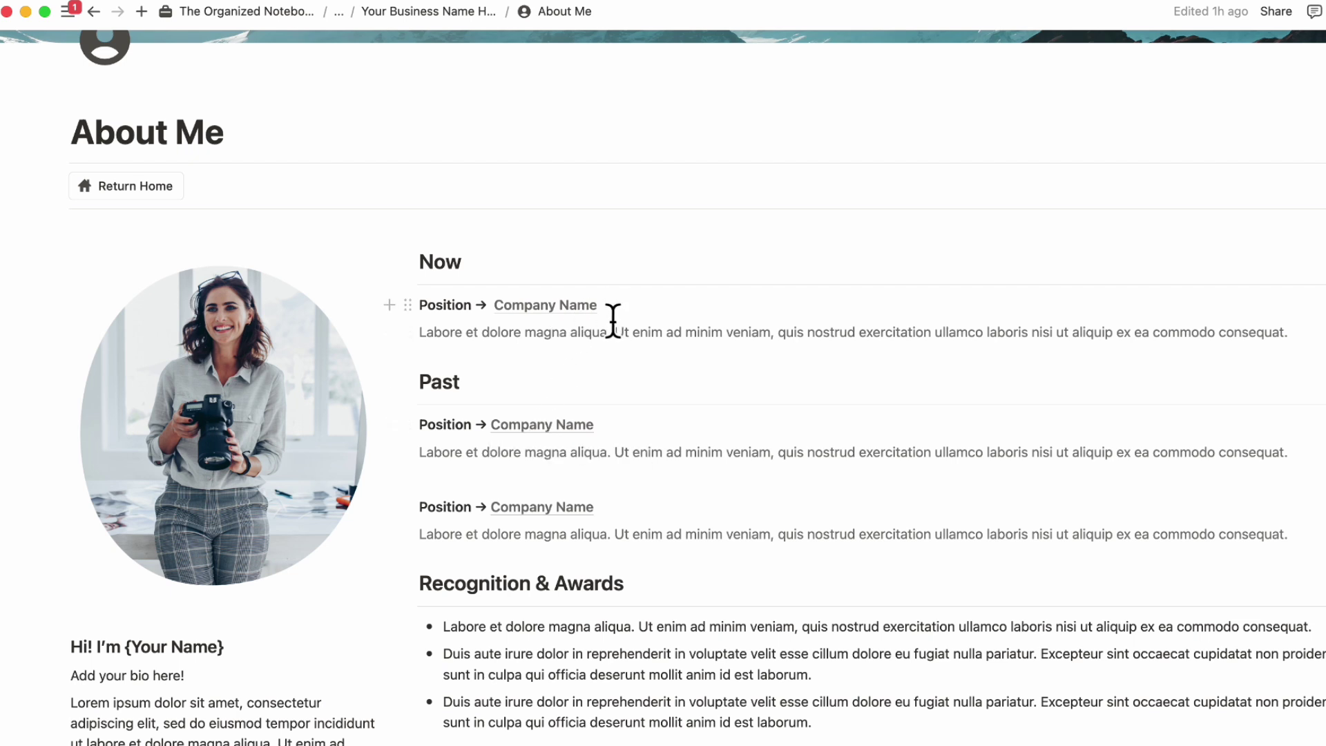
pyautogui.moveTo(612, 320); pyautogui.dragTo(500, 320)
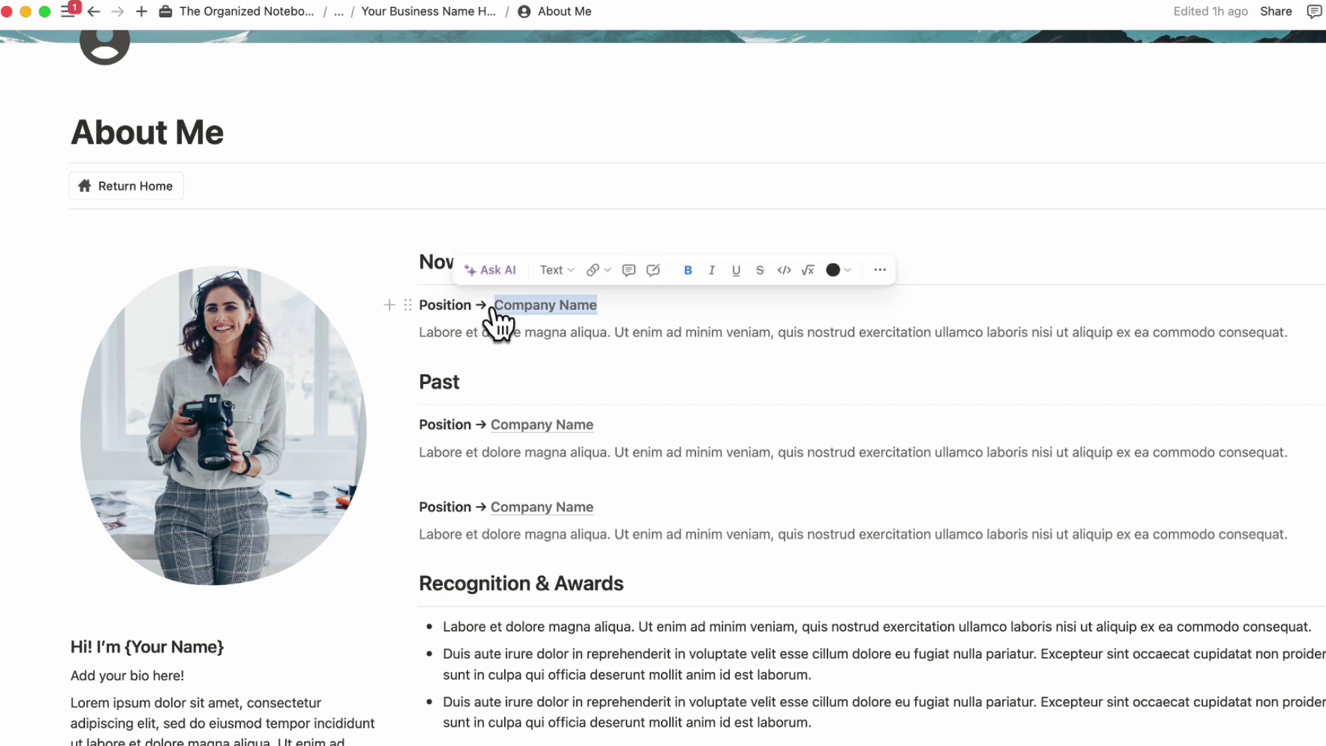
pyautogui.click(592, 270)
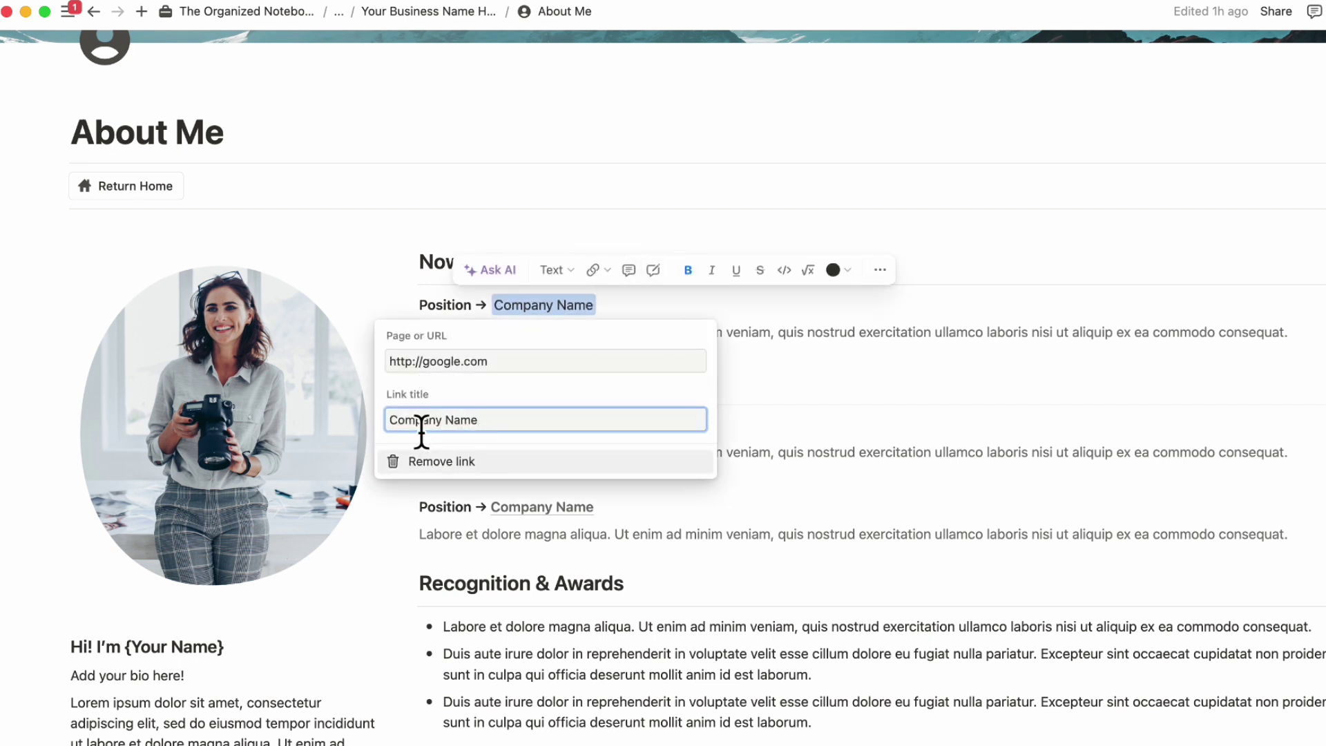
pyautogui.press('Escape')
pyautogui.scroll(-5, 629, 332)
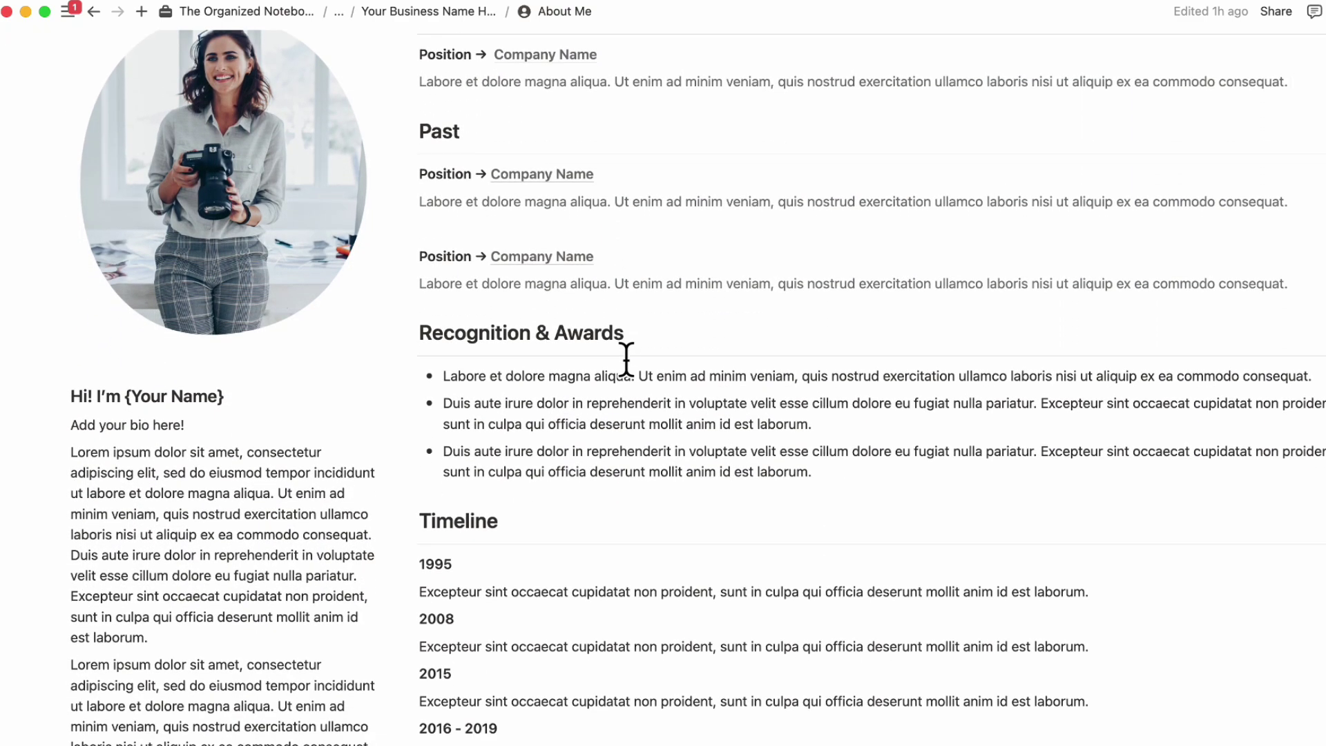
pyautogui.scroll(-3, 626, 355)
pyautogui.scroll(-5, 542, 376)
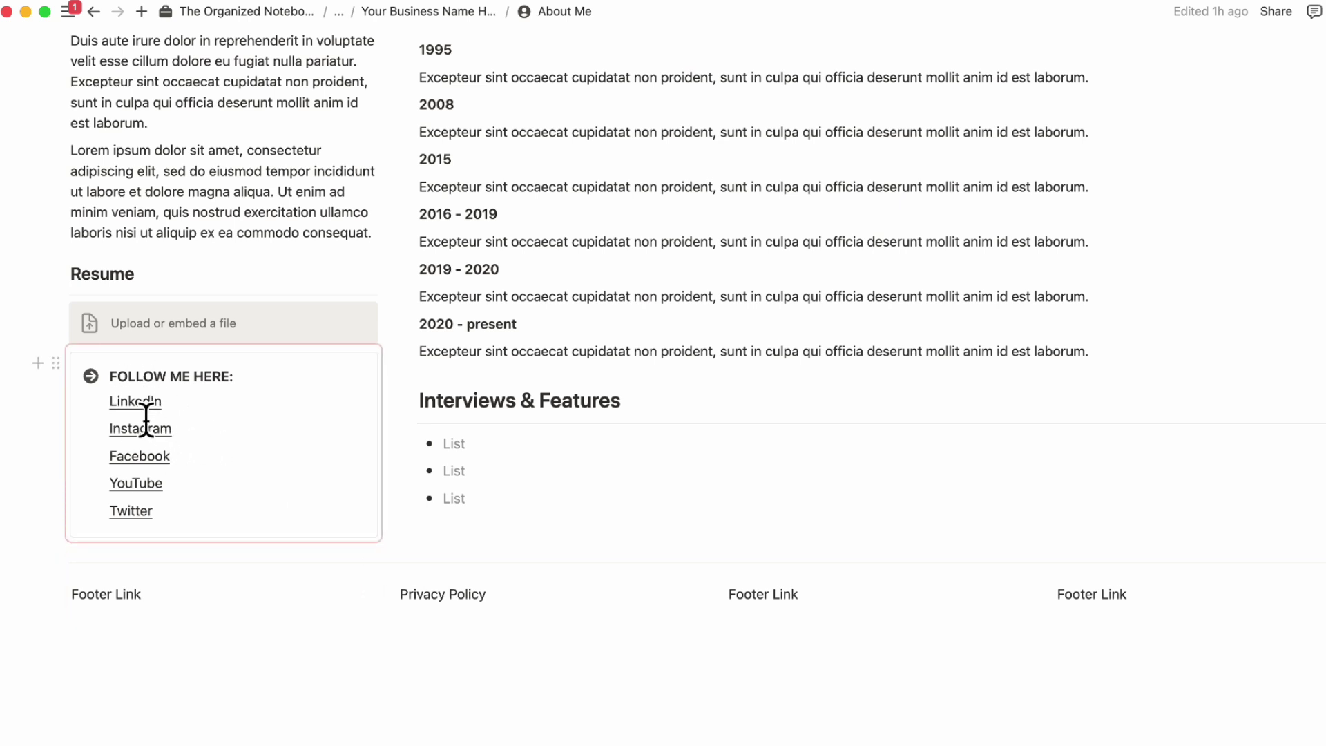
pyautogui.scroll(10, 146, 419)
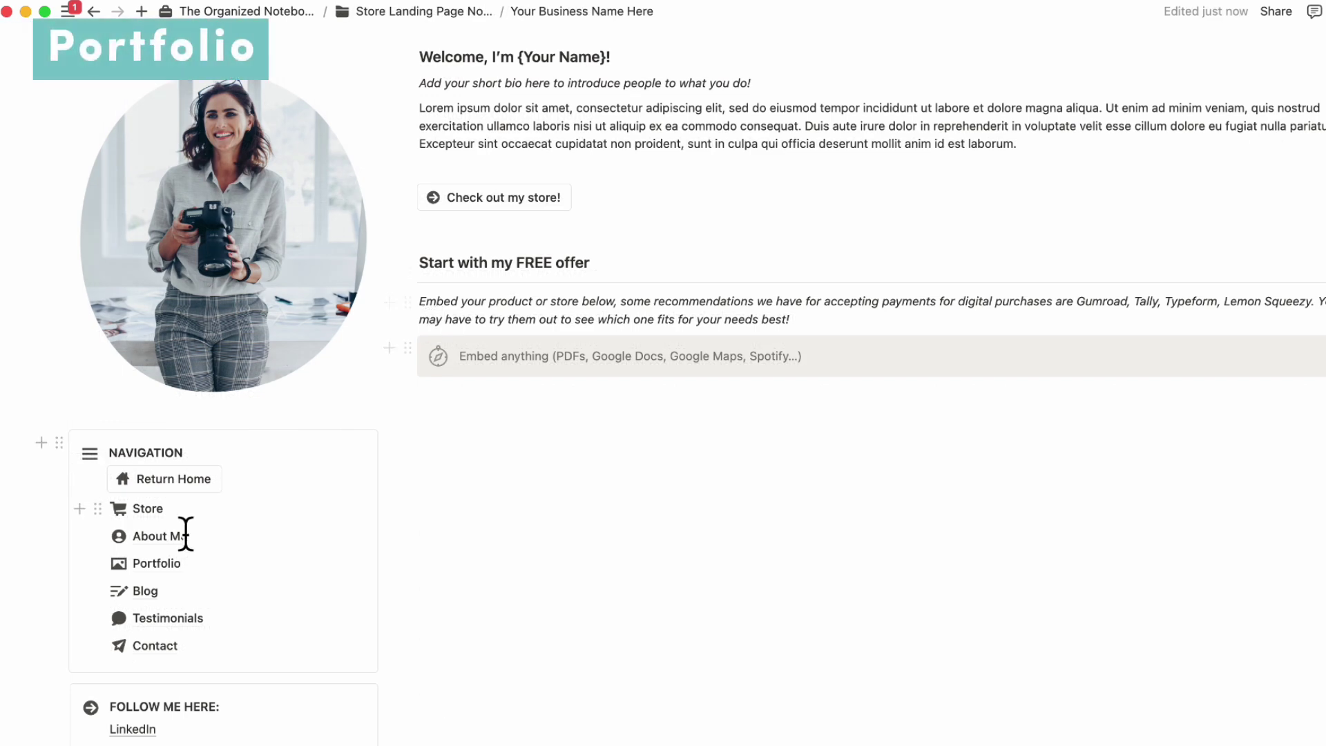
# Open the template's Portfolio page from the home page navigation
pyautogui.click(156, 565)
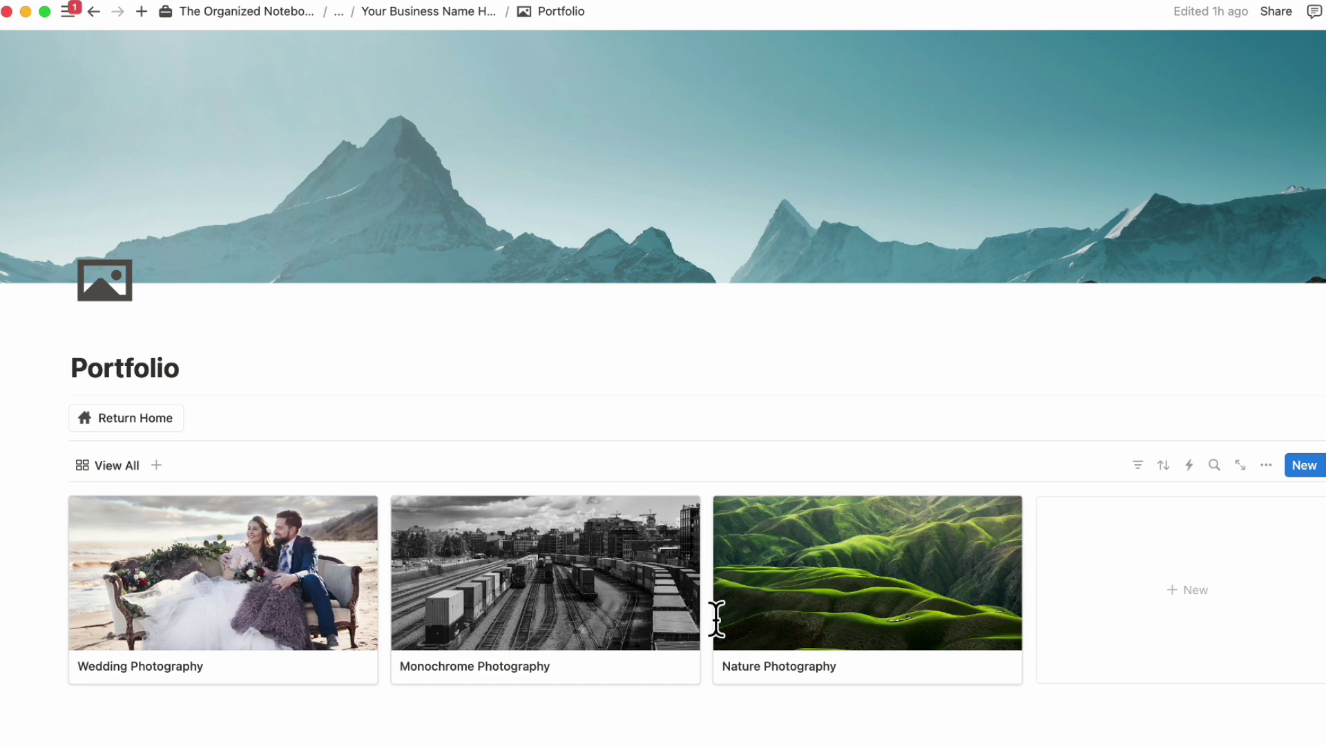
pyautogui.moveTo(857, 587)
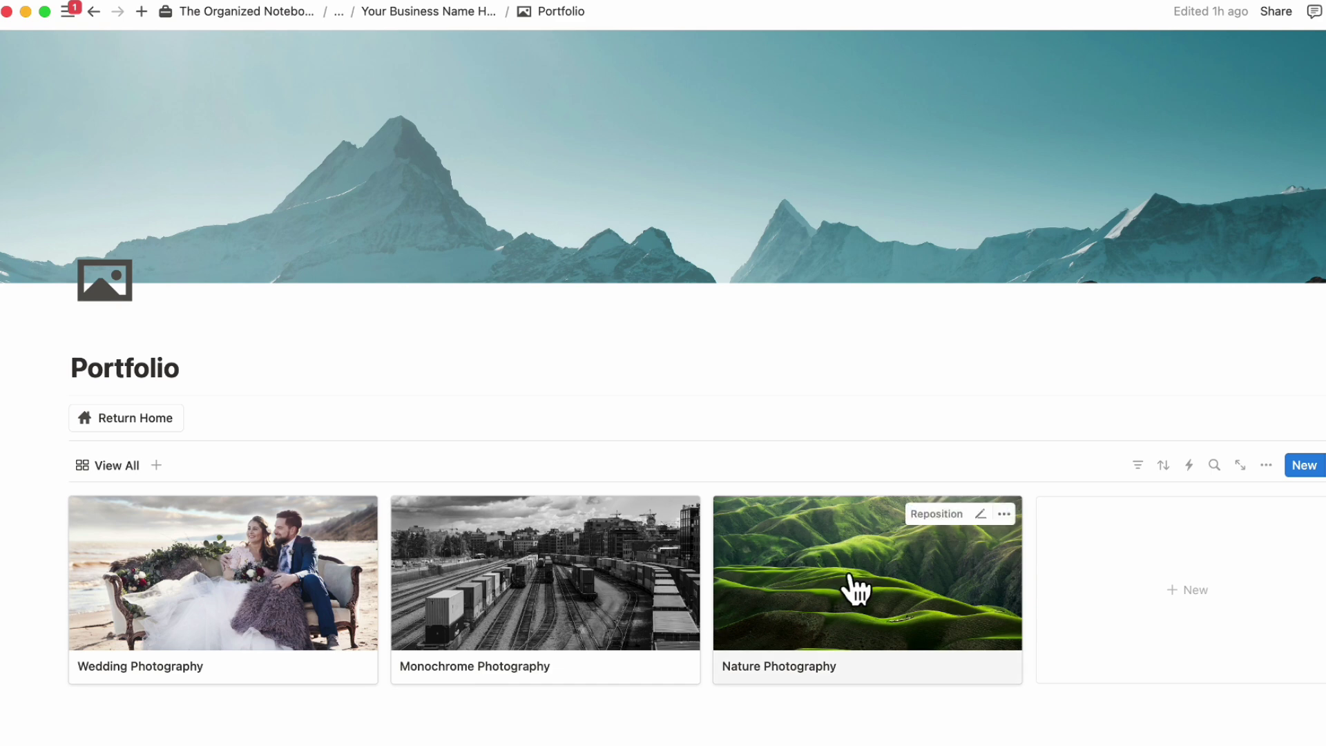
# Create a new untitled entry in the Portfolio gallery, give it a cover, and close it
pyautogui.click(1159, 572)
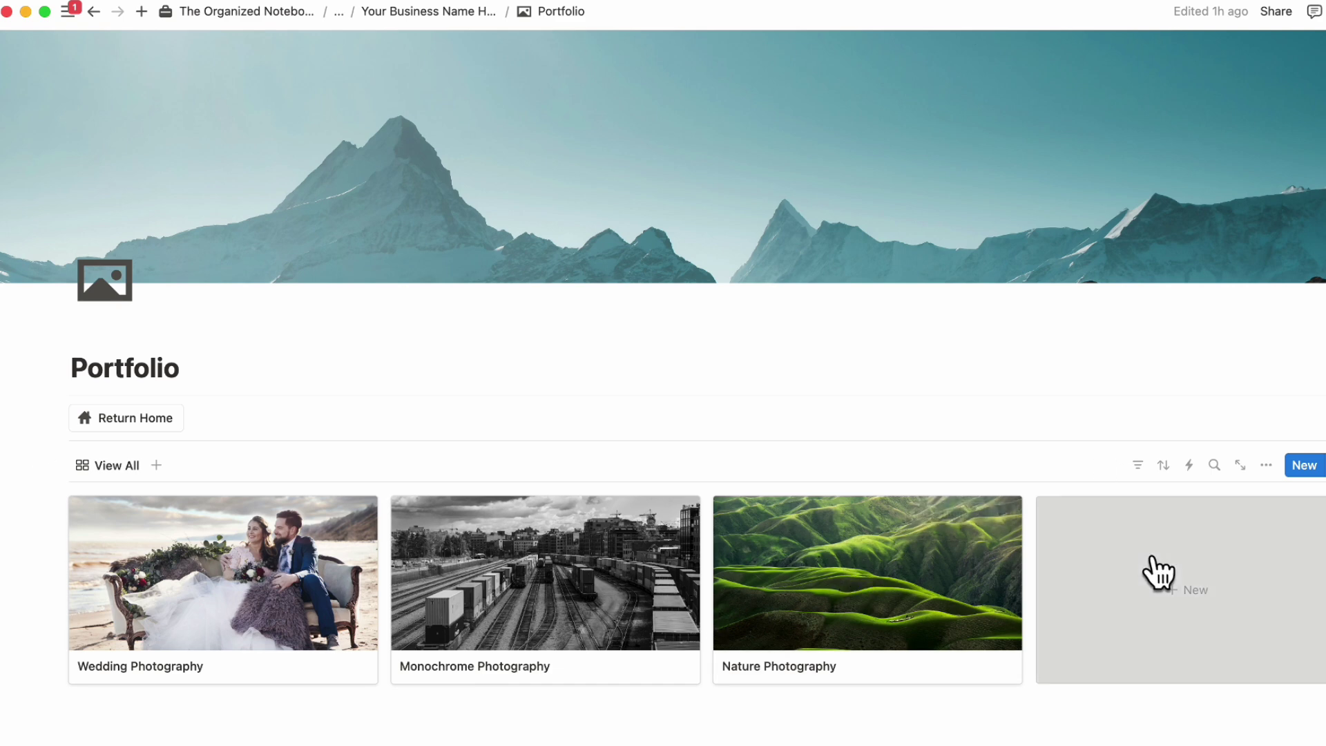
pyautogui.moveTo(488, 168)
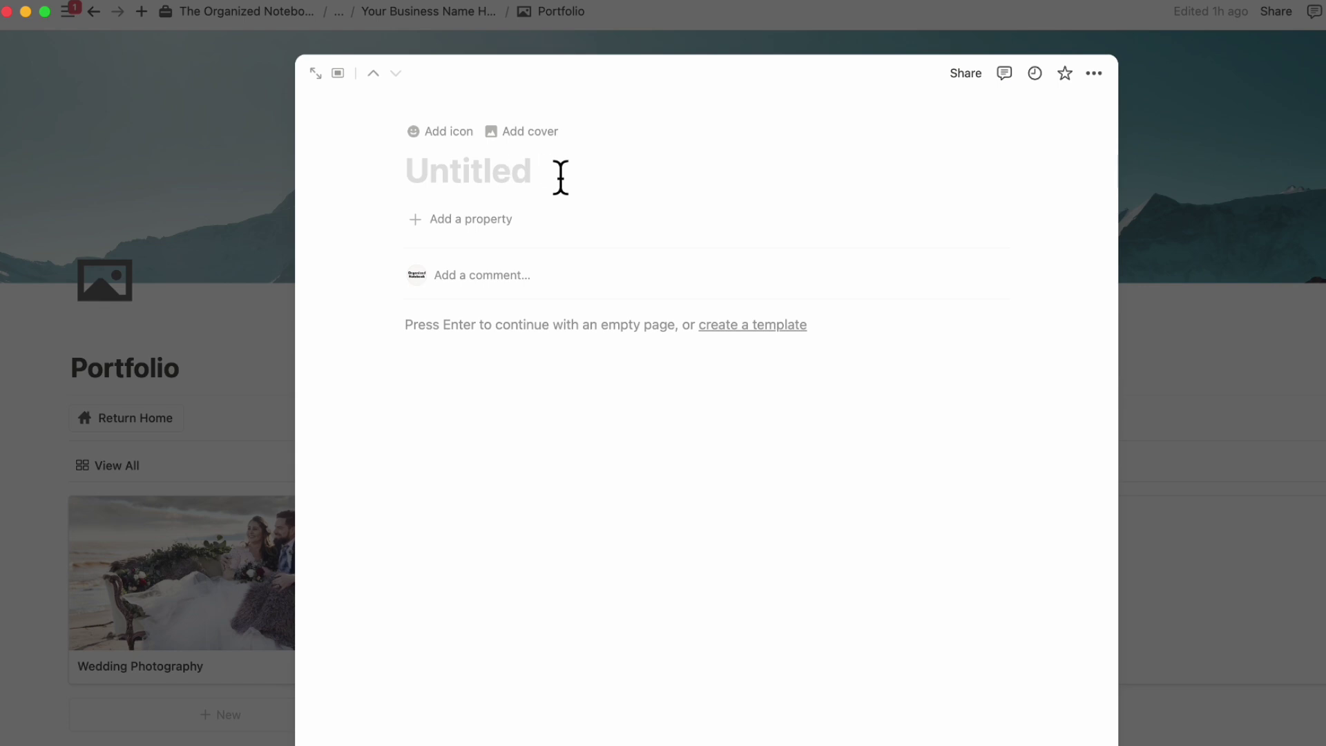
pyautogui.click(549, 133)
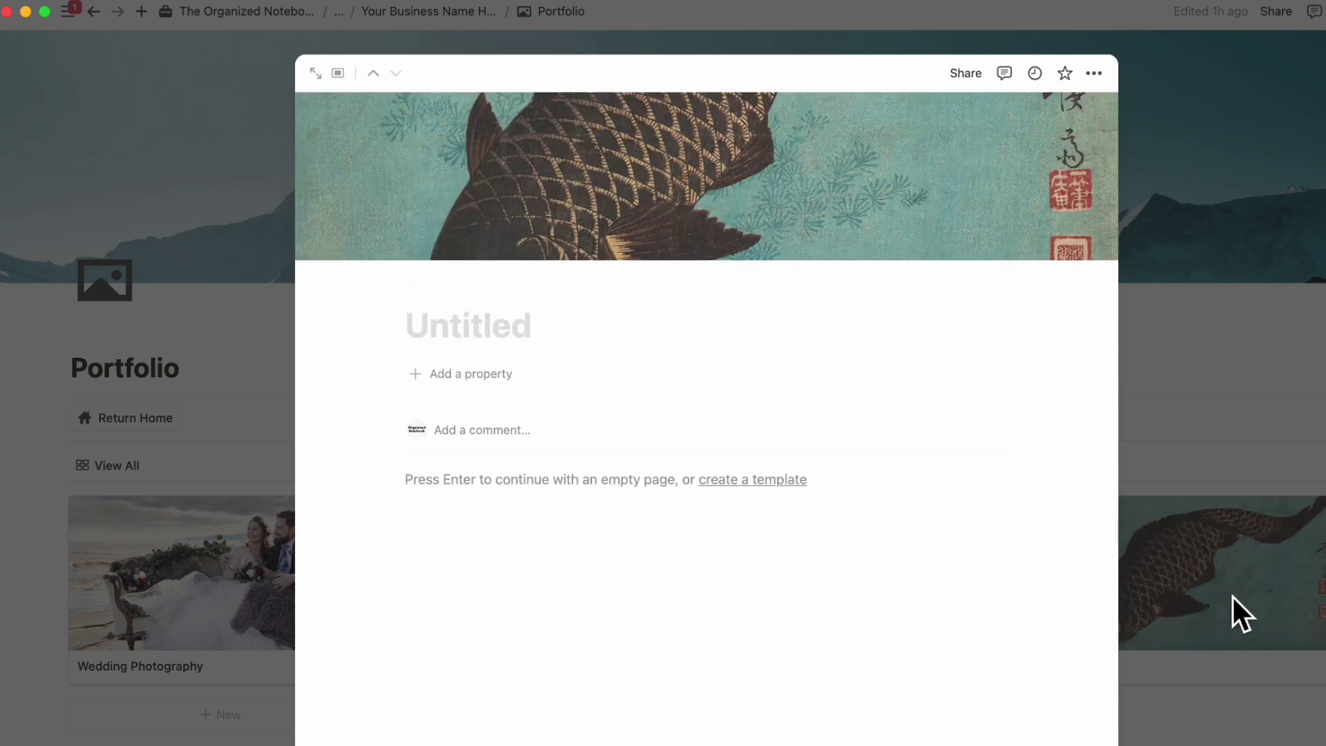
pyautogui.click(1233, 597)
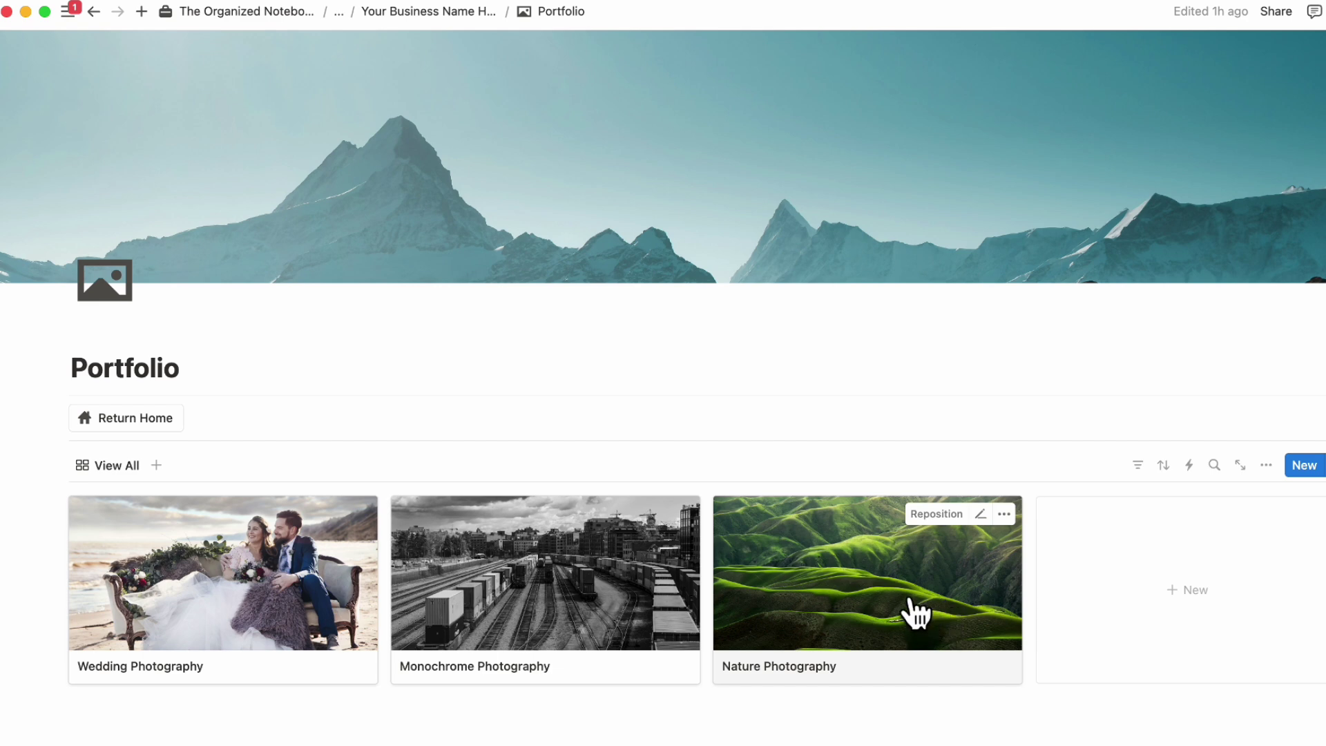
# Insert an image block without a file in the Nature Photography portfolio entry and return to the gallery
pyautogui.click(843, 610)
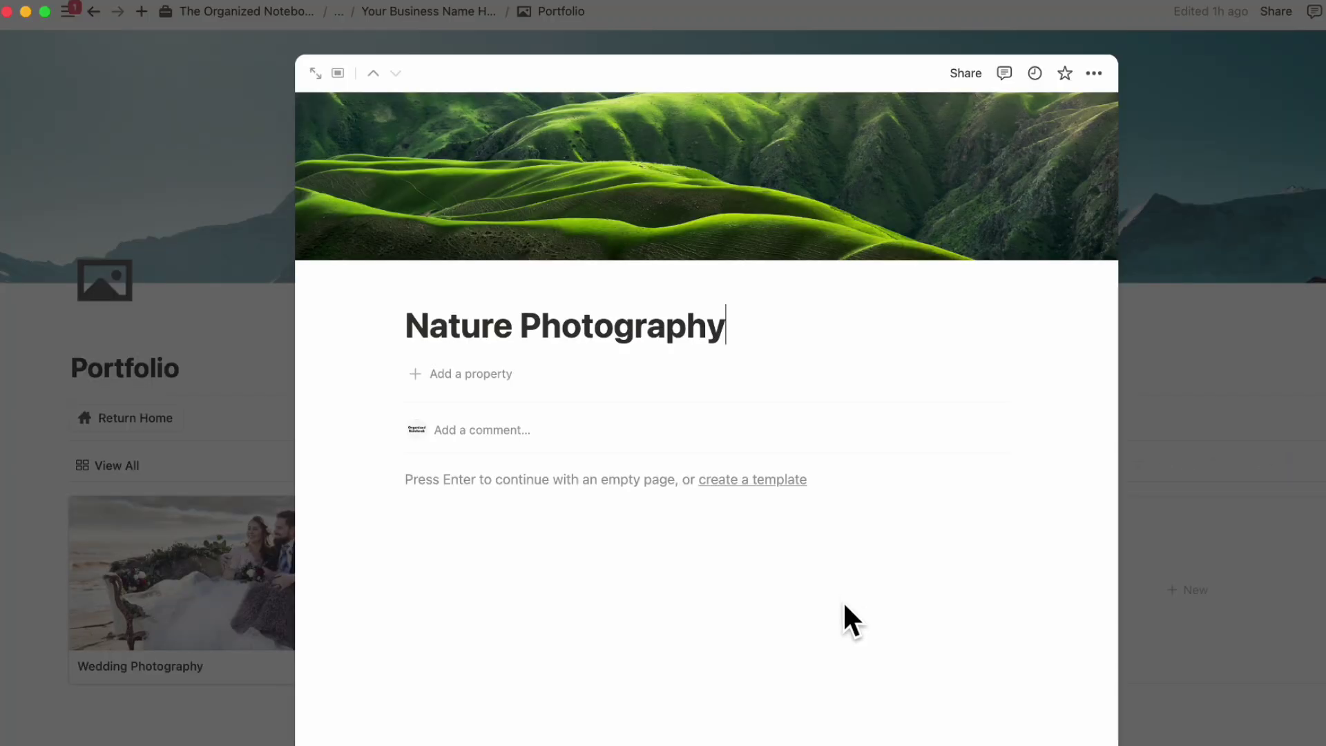
pyautogui.click(545, 496)
pyautogui.write('/')
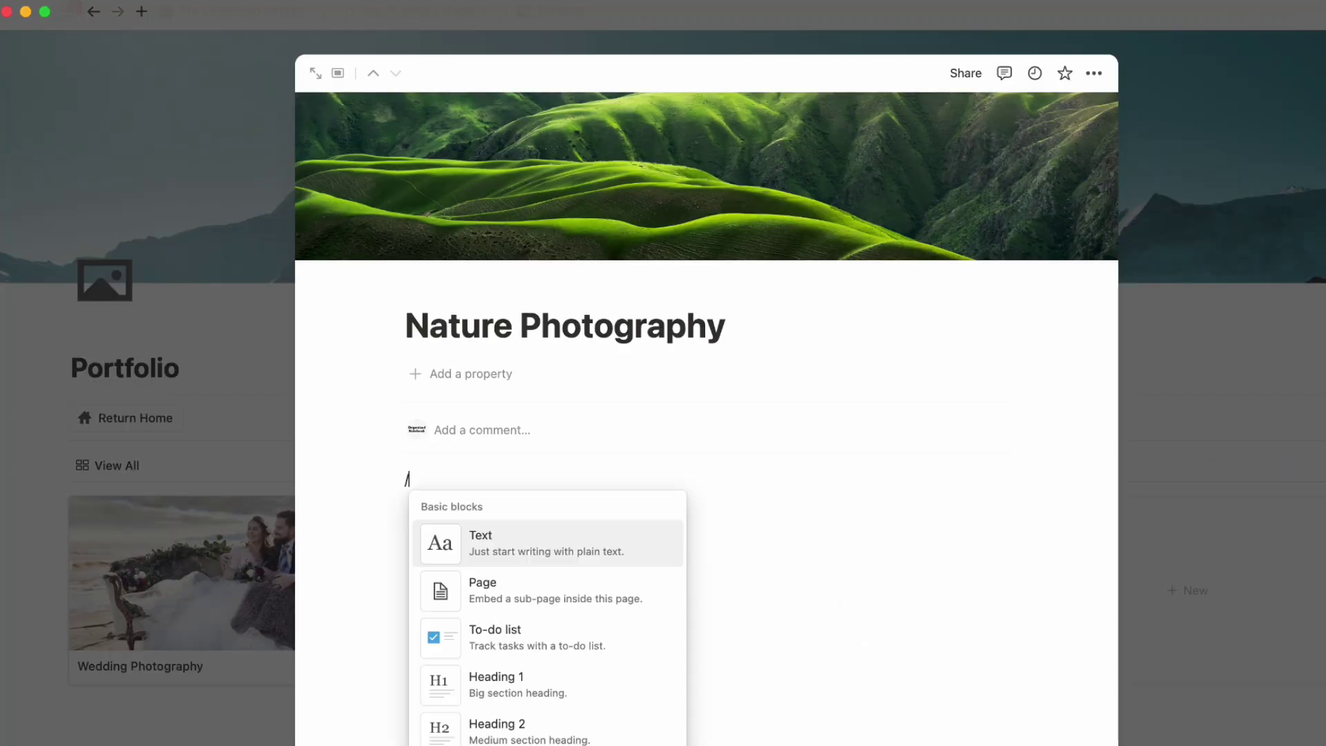
pyautogui.write('image')
pyautogui.click(509, 552)
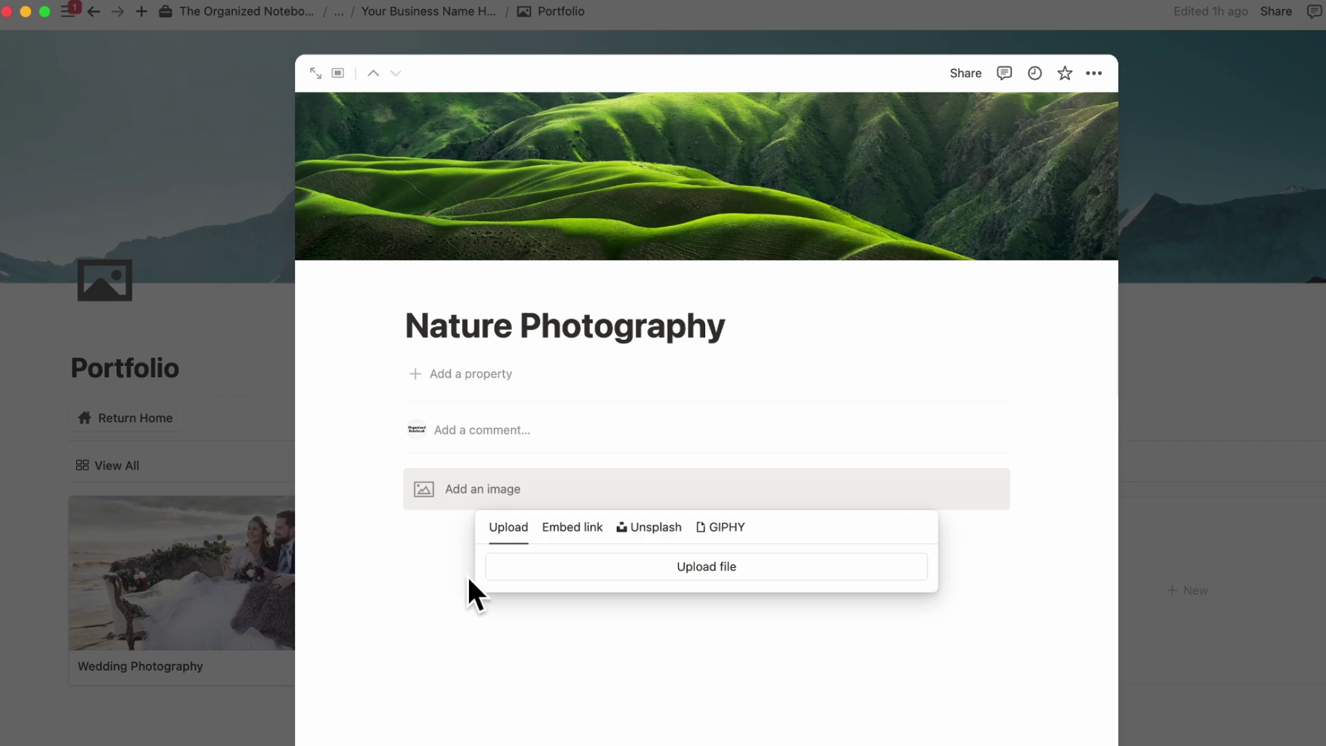
pyautogui.click(1146, 338)
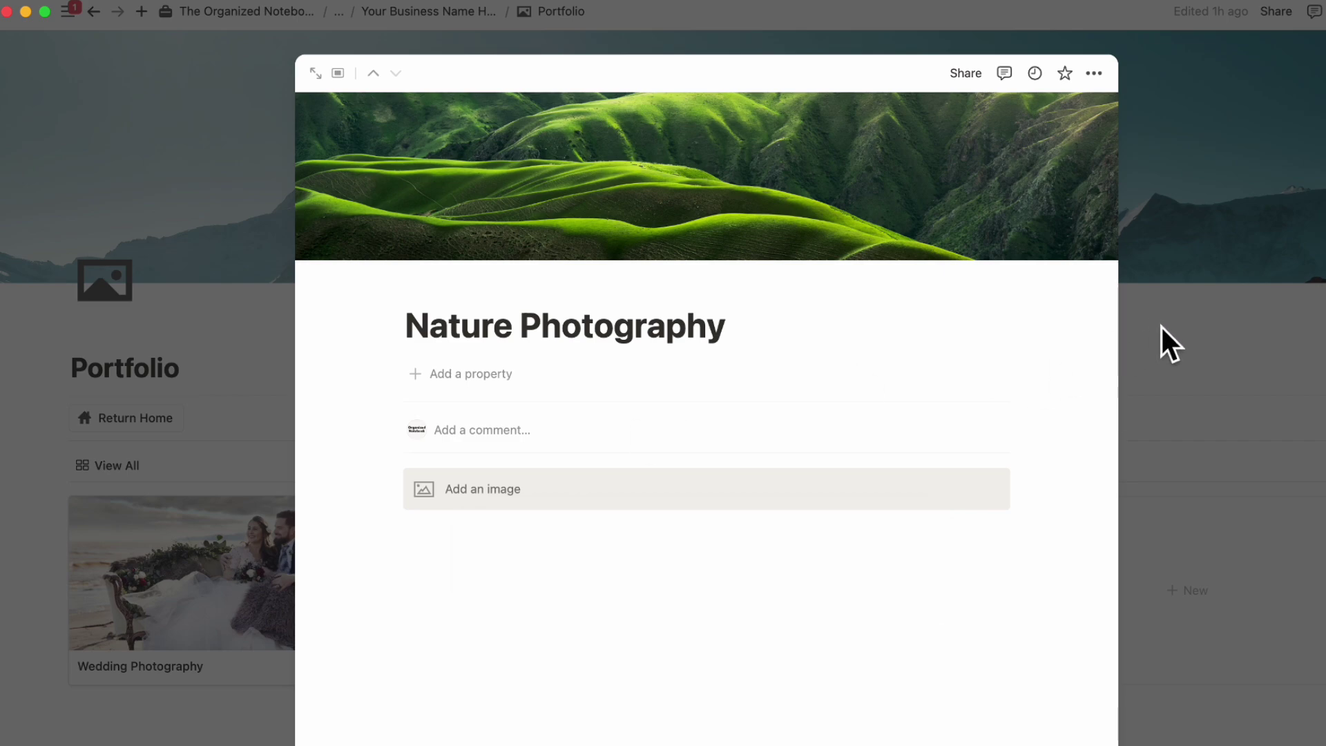
pyautogui.click(1162, 333)
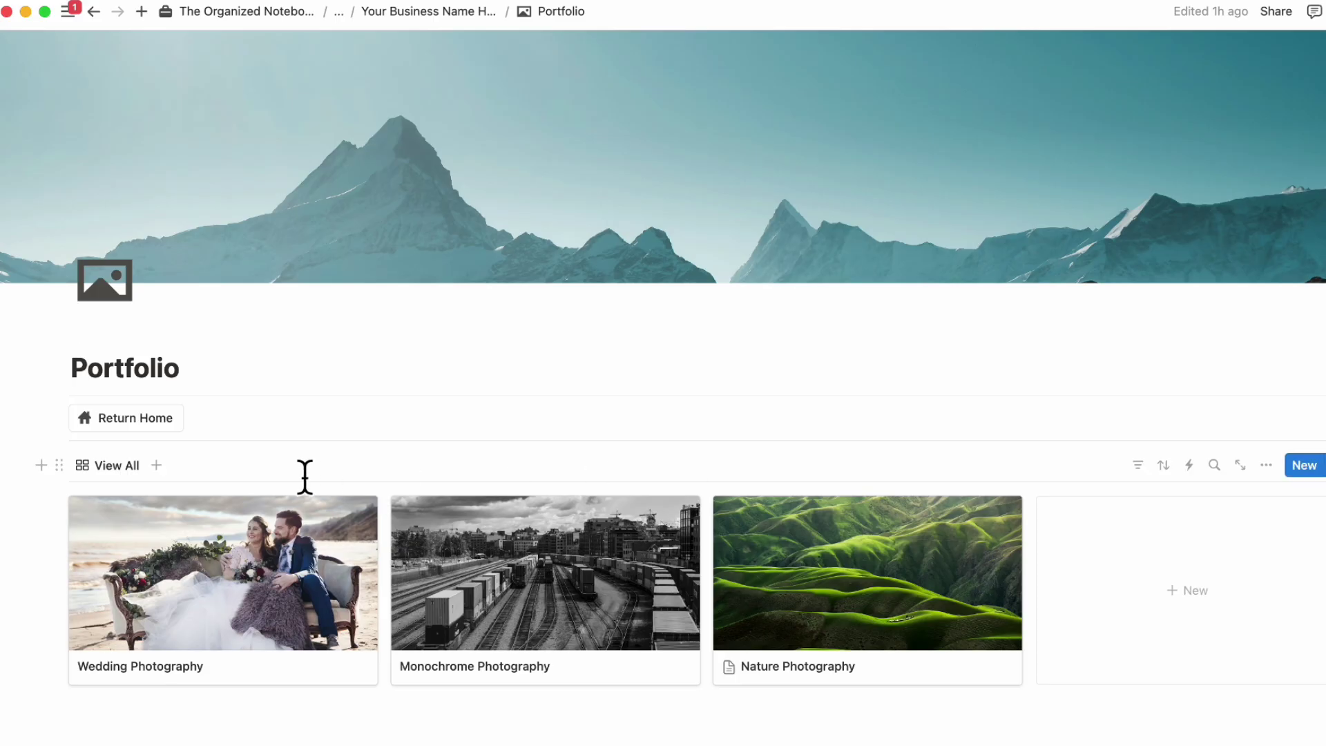
# Create a new entry on the Blog page with a cover image and title it Article
pyautogui.click(136, 419)
pyautogui.scroll(-2, 164, 503)
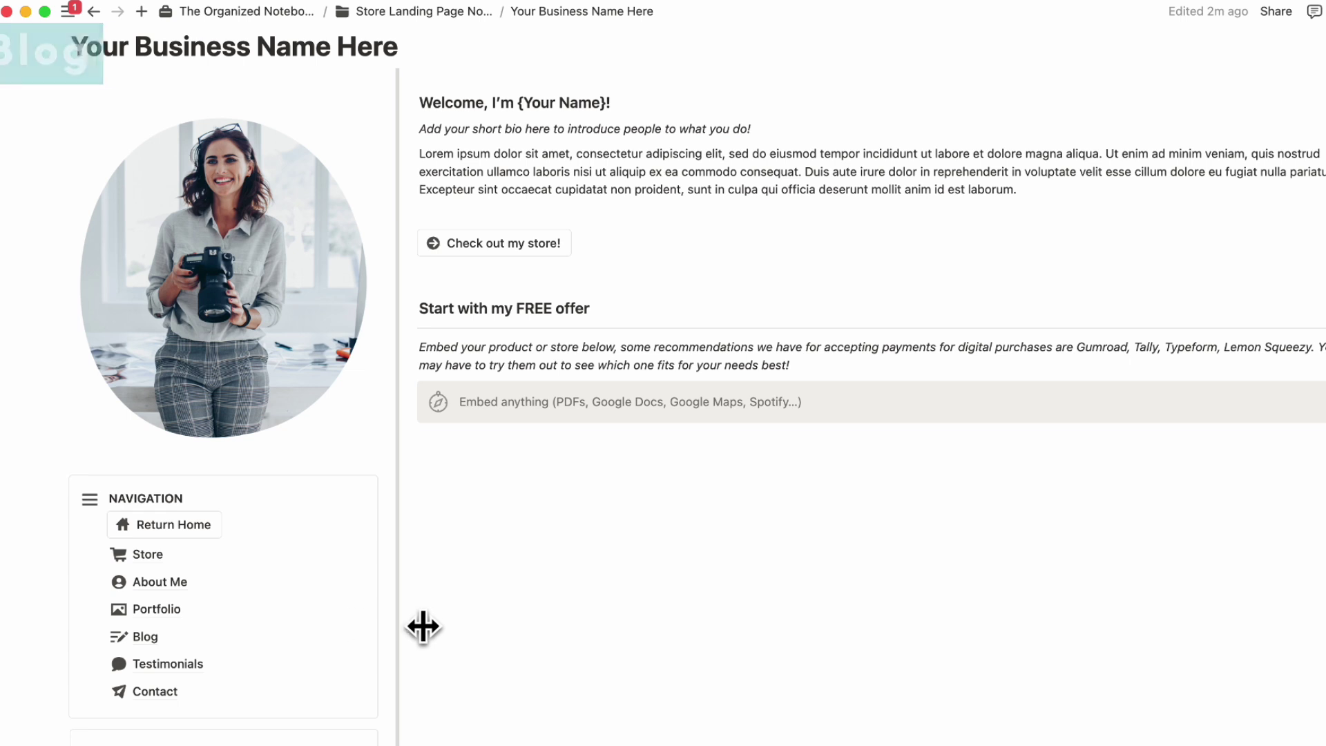
pyautogui.click(145, 637)
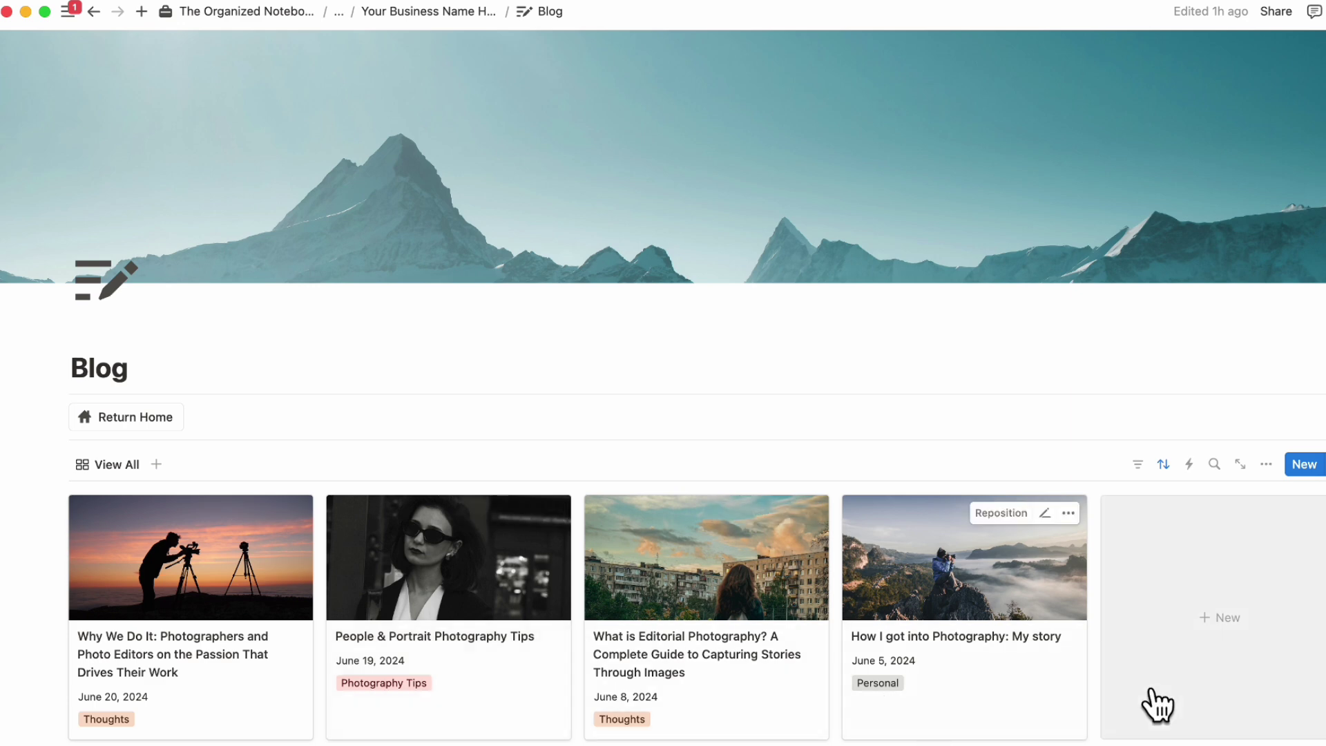
pyautogui.click(1237, 653)
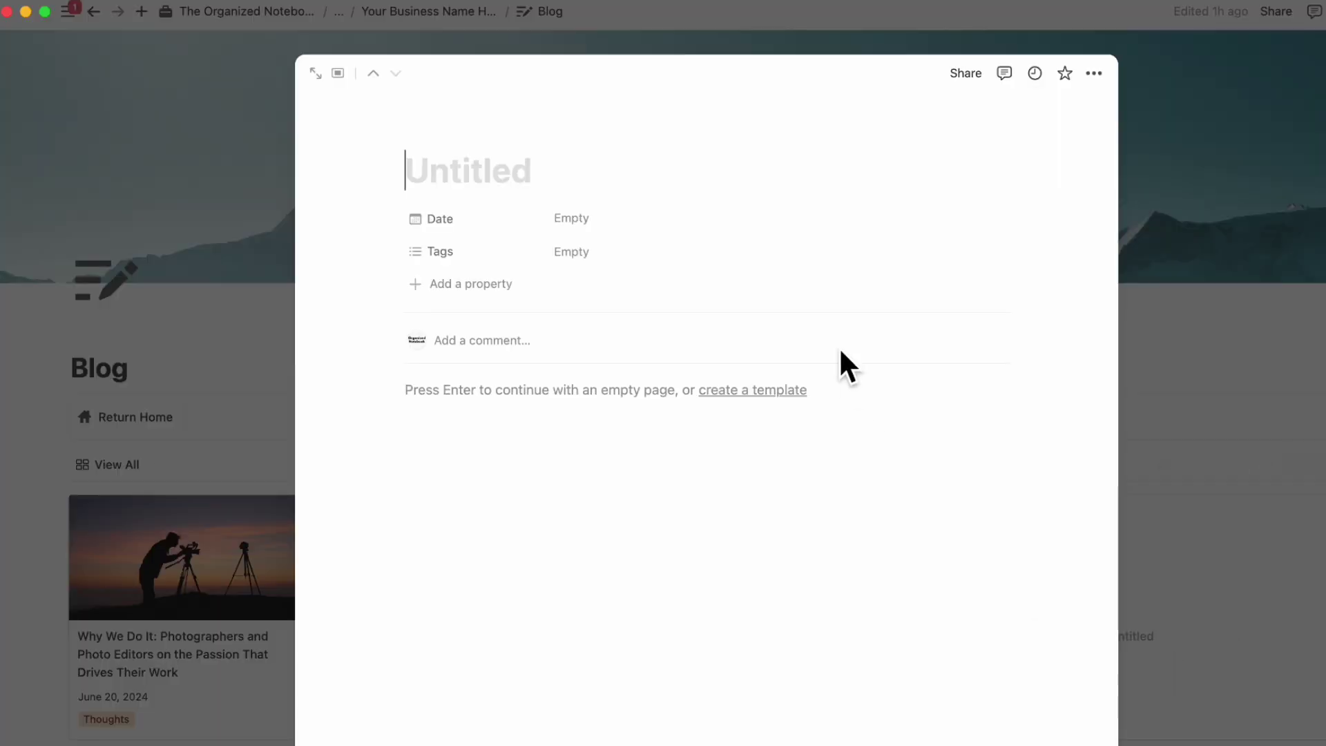
pyautogui.click(532, 130)
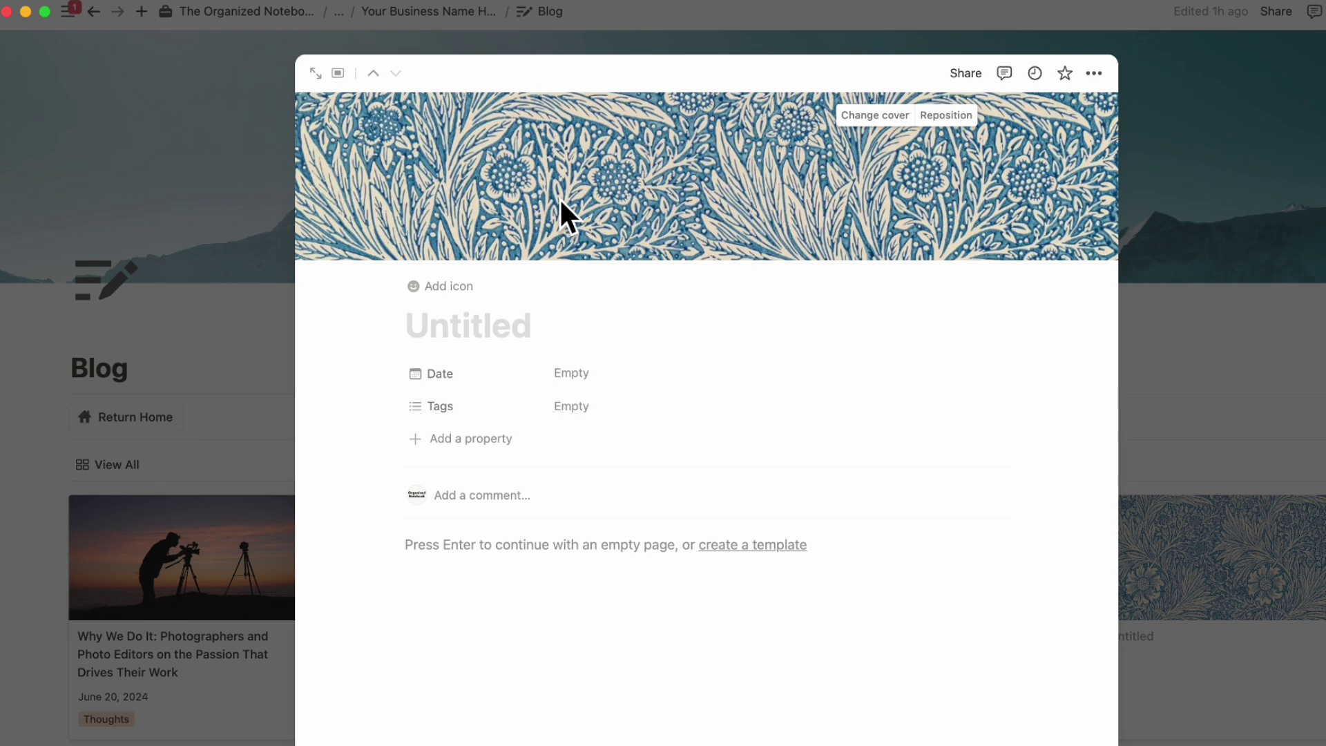
pyautogui.click(465, 335)
pyautogui.write('Article')
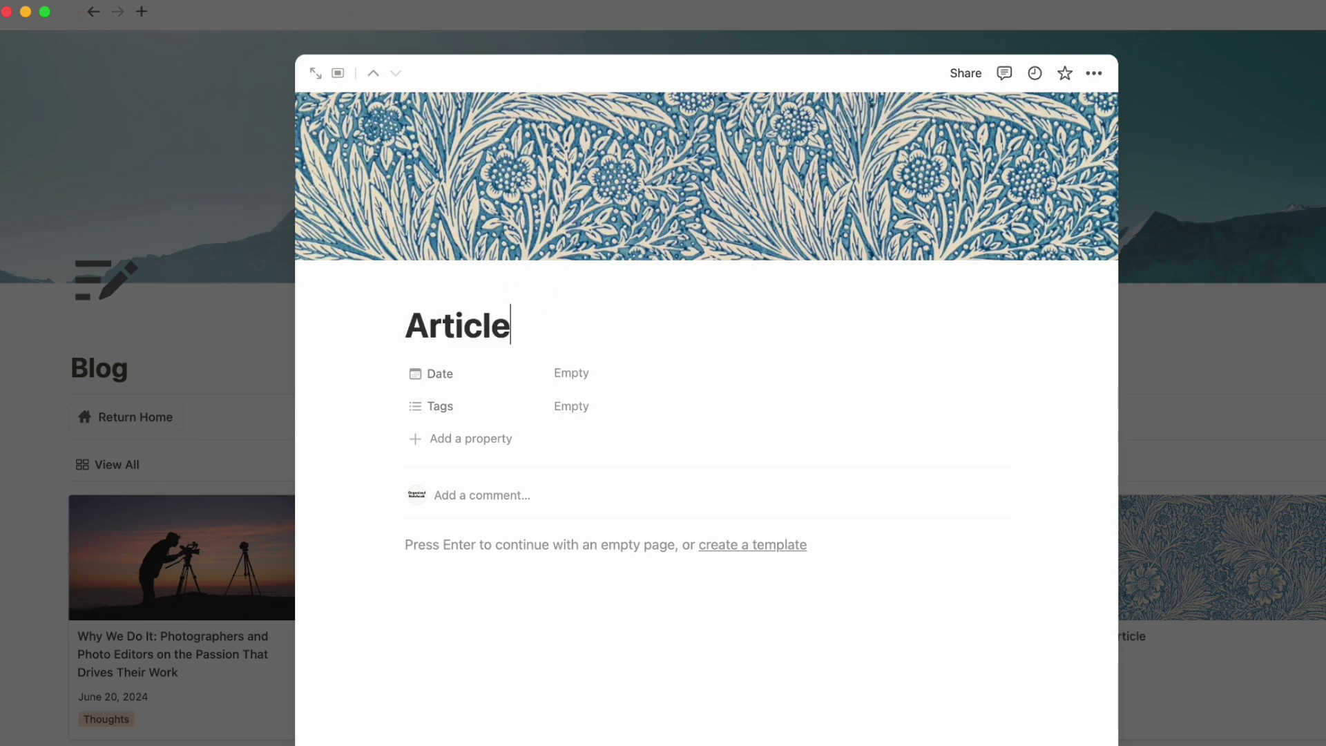
# Set the Article entry's date to July 20, 2024 and tag it Personal
pyautogui.click(580, 376)
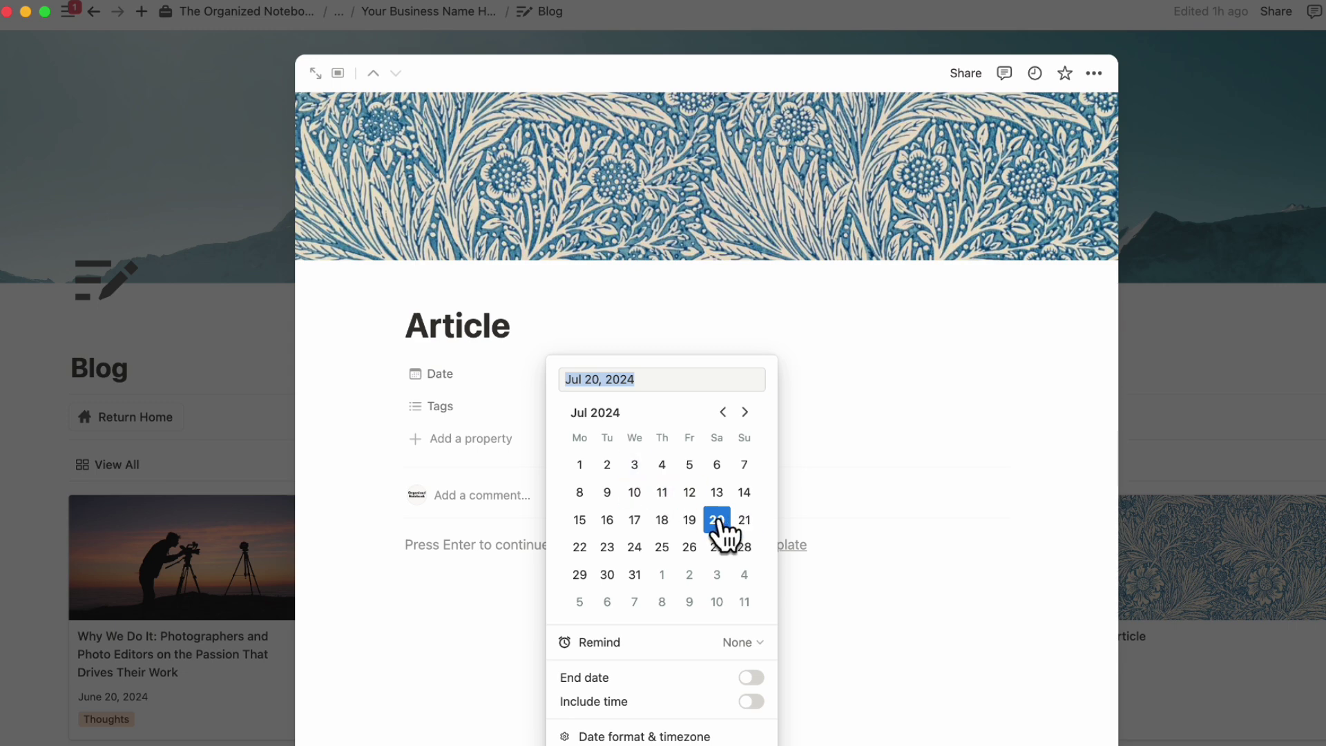
pyautogui.click(702, 333)
pyautogui.click(646, 428)
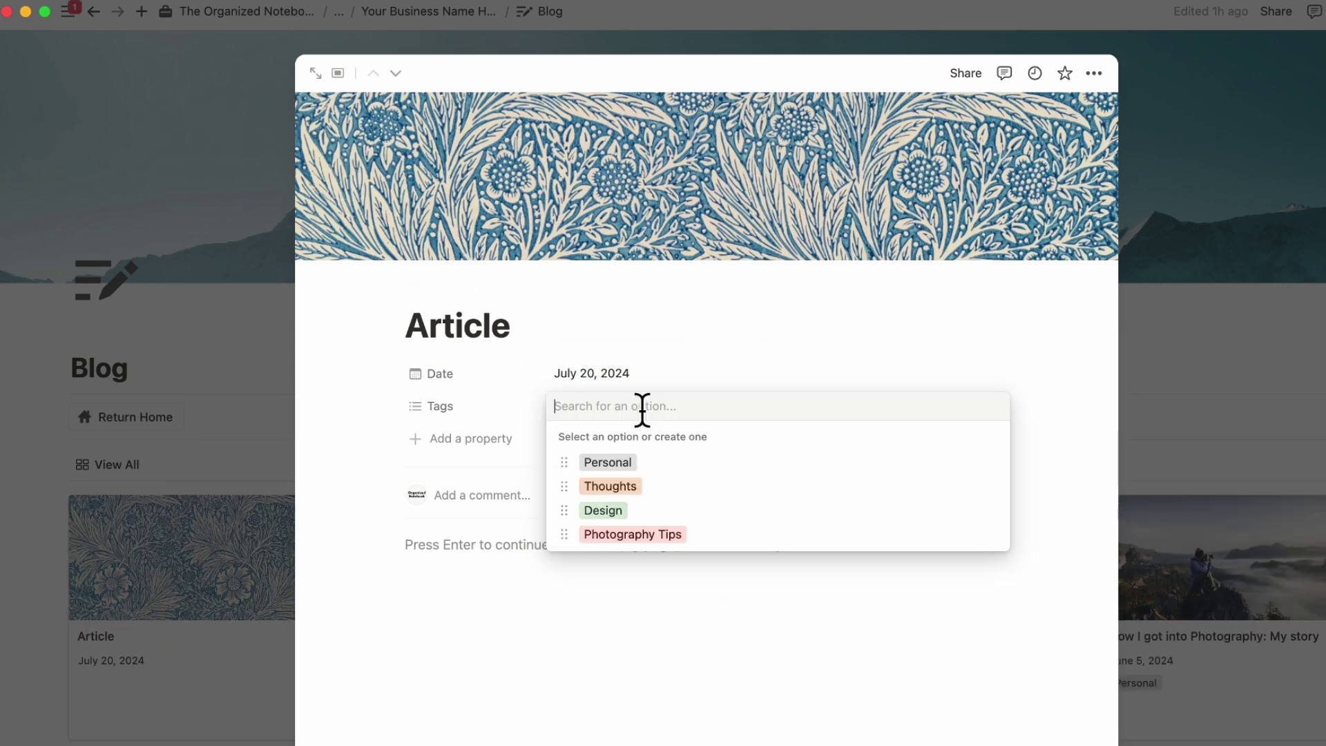
pyautogui.click(679, 465)
pyautogui.click(701, 368)
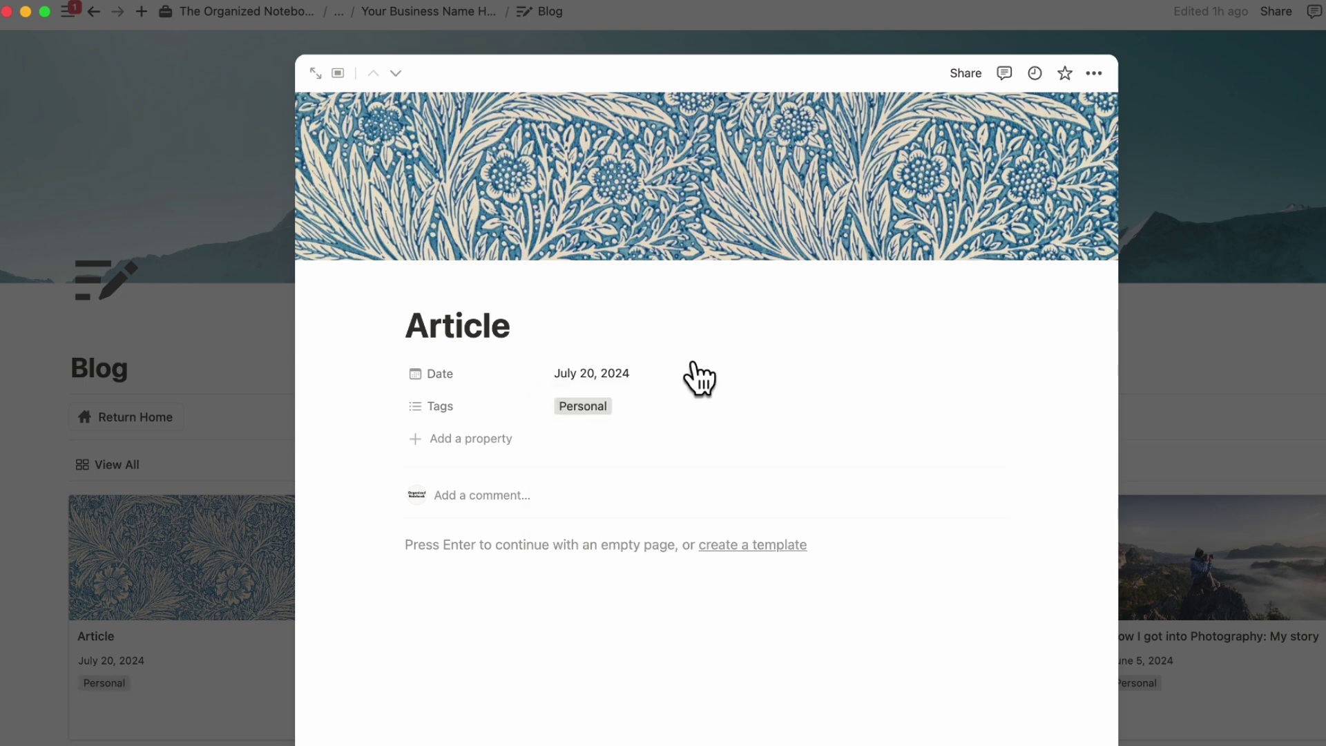
# Add a Heading 3 reading Title to the body of the Article entry and close the entry
pyautogui.click(526, 587)
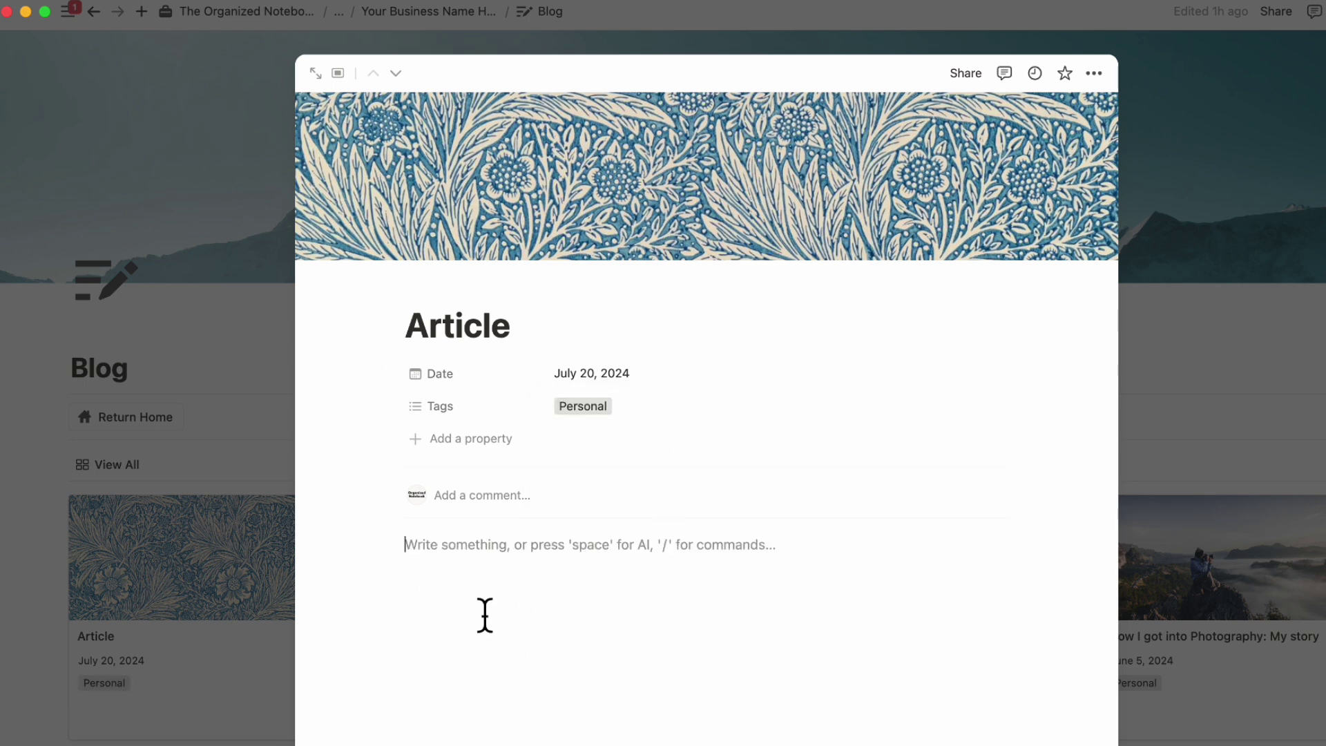
pyautogui.write('/heading')
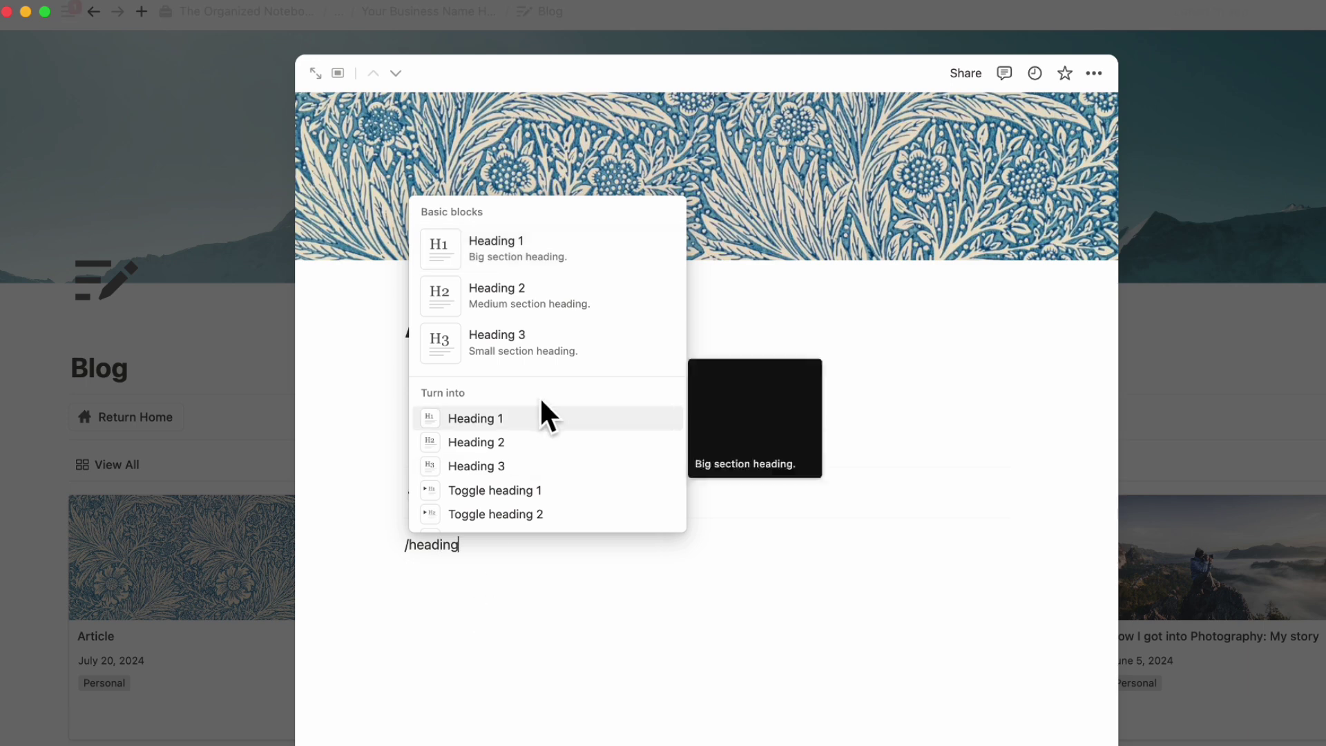
pyautogui.click(558, 346)
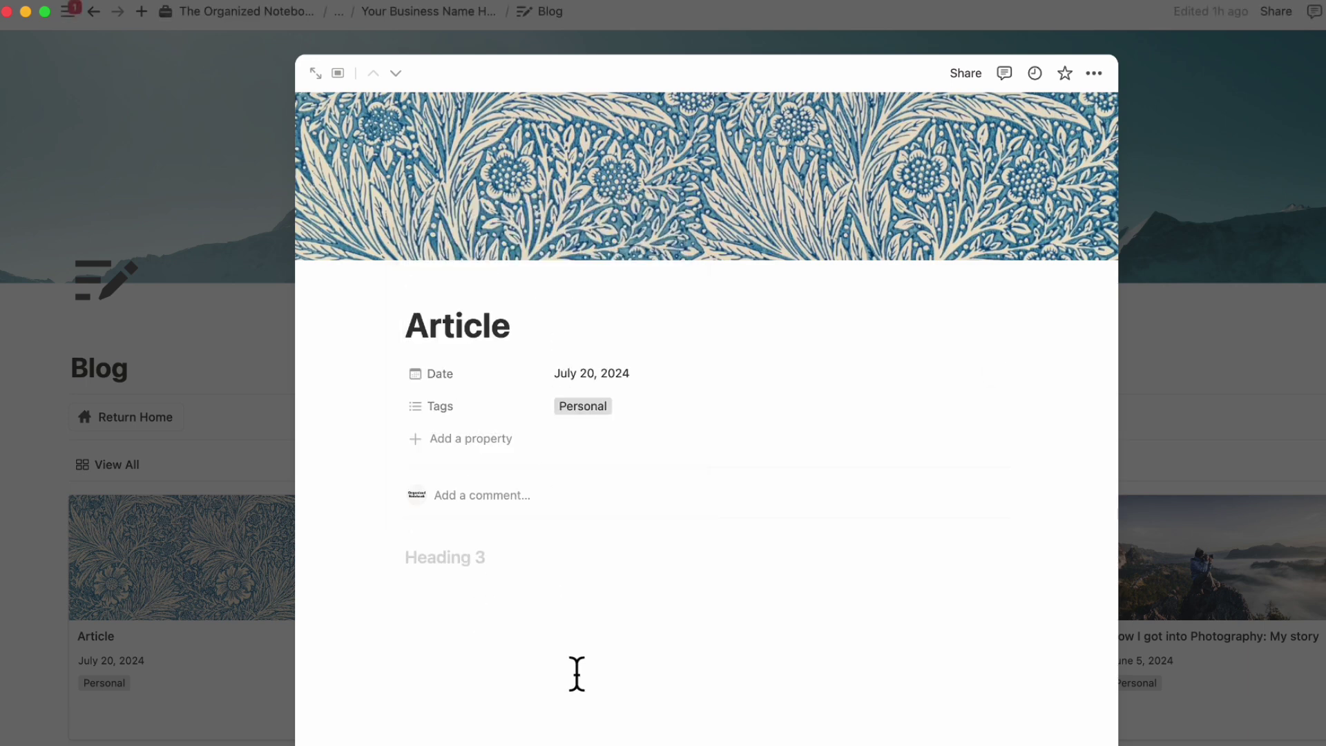
pyautogui.write('Title')
pyautogui.press('Return')
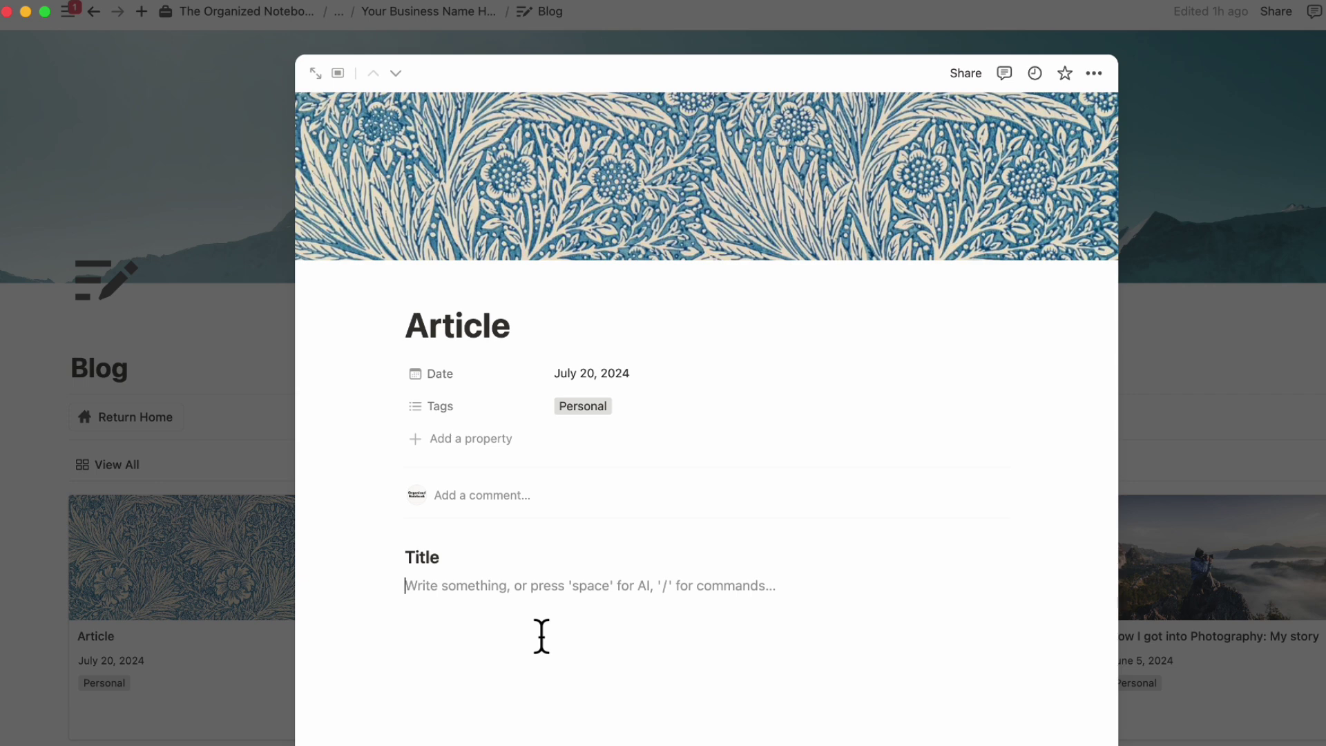
pyautogui.click(1165, 327)
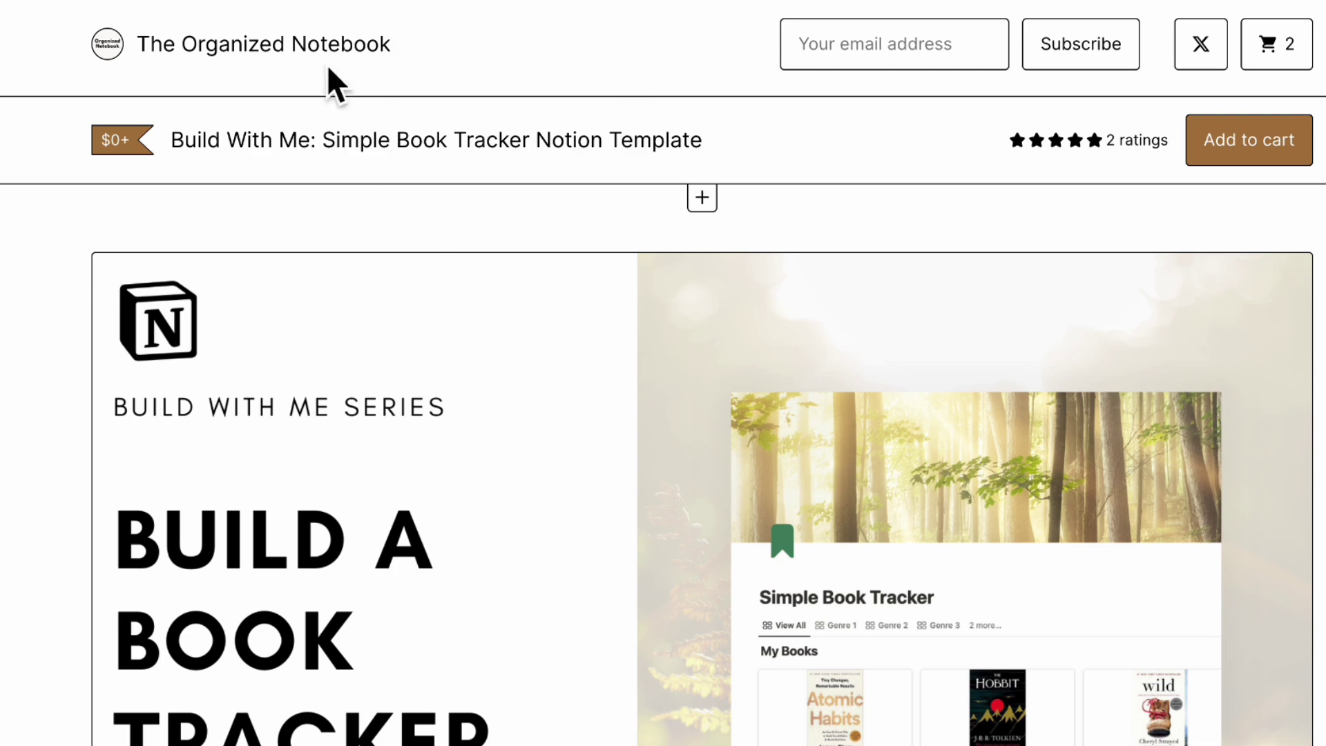
# Open The Organized Notebook's Gumroad storefront from the book tracker product page and look through its products
pyautogui.click(311, 47)
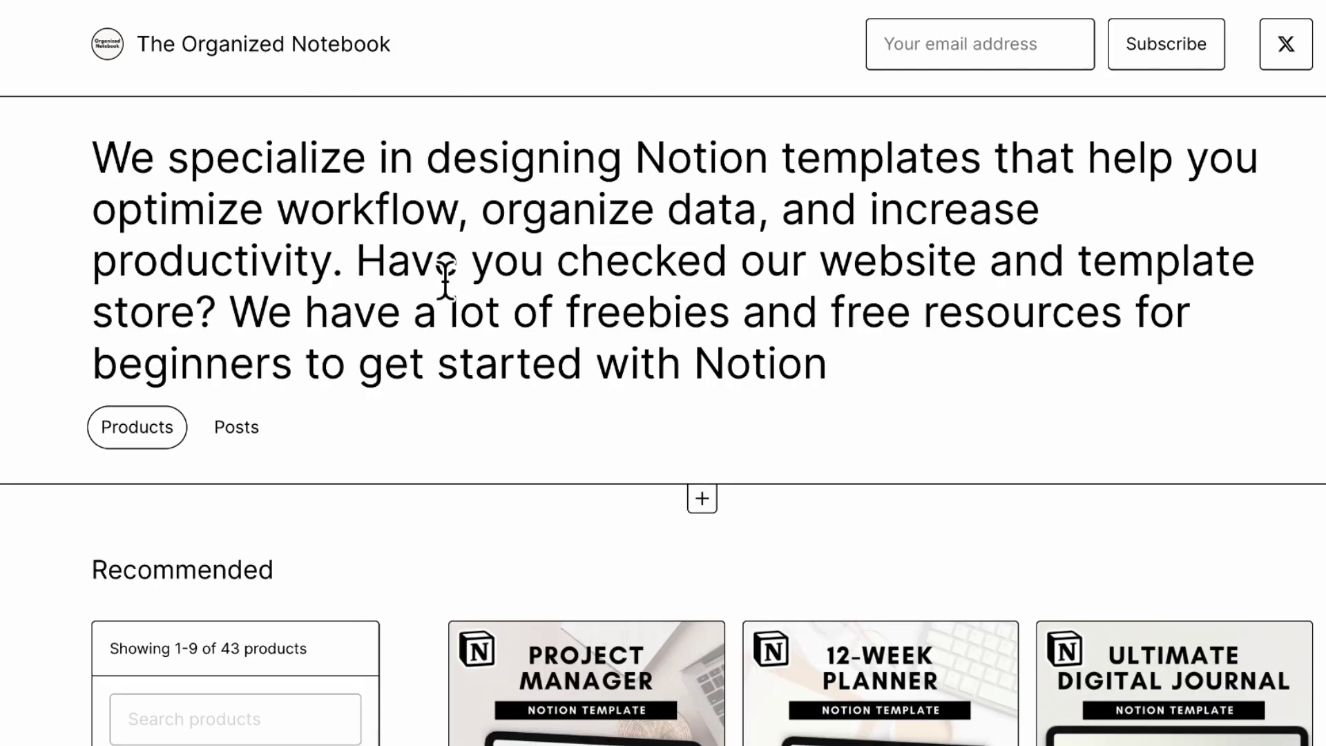
pyautogui.scroll(-8, 446, 276)
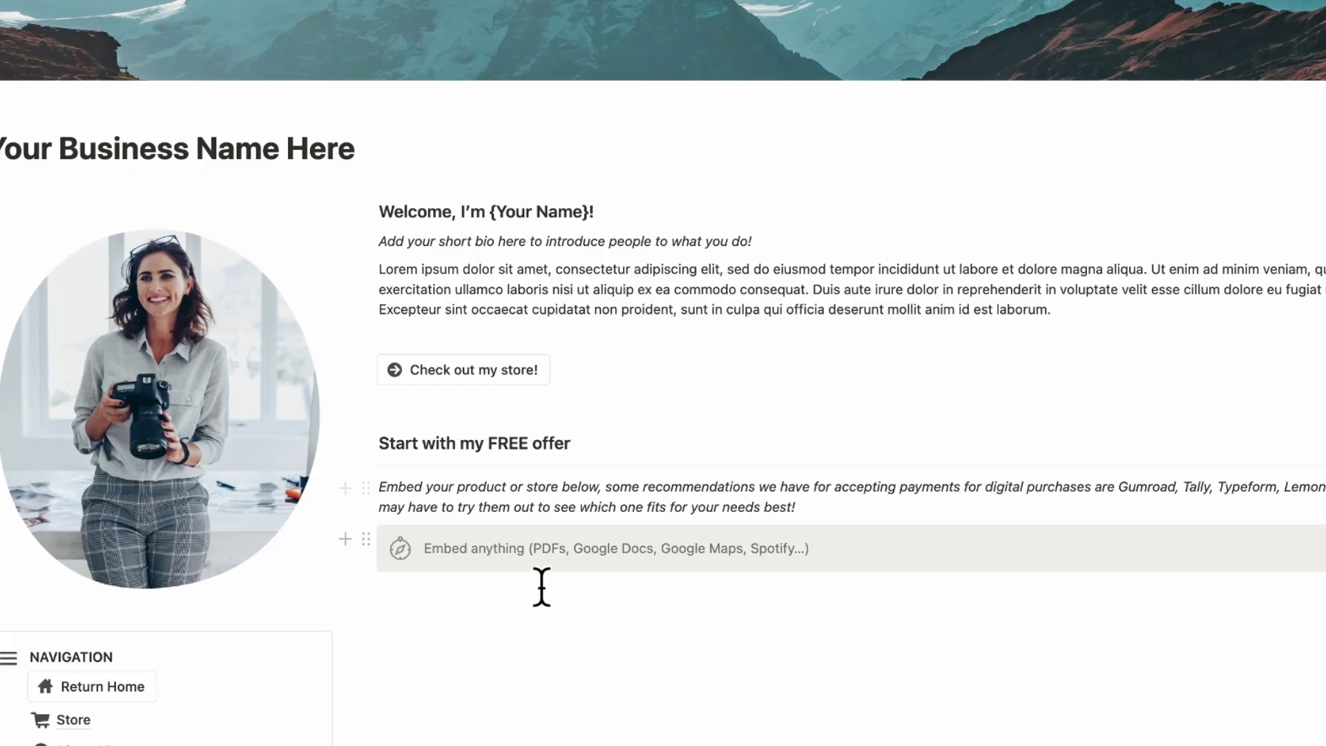
# Paste the Simple Book Tracker's Gumroad URL as text below the free offer's embed block and make its query string price=0&wanted=true
pyautogui.click(533, 613)
pyautogui.write('https://theorganizednotebook.gumroad.com/l/simple-book-tracker-notion-build-with-me?layout=profile')
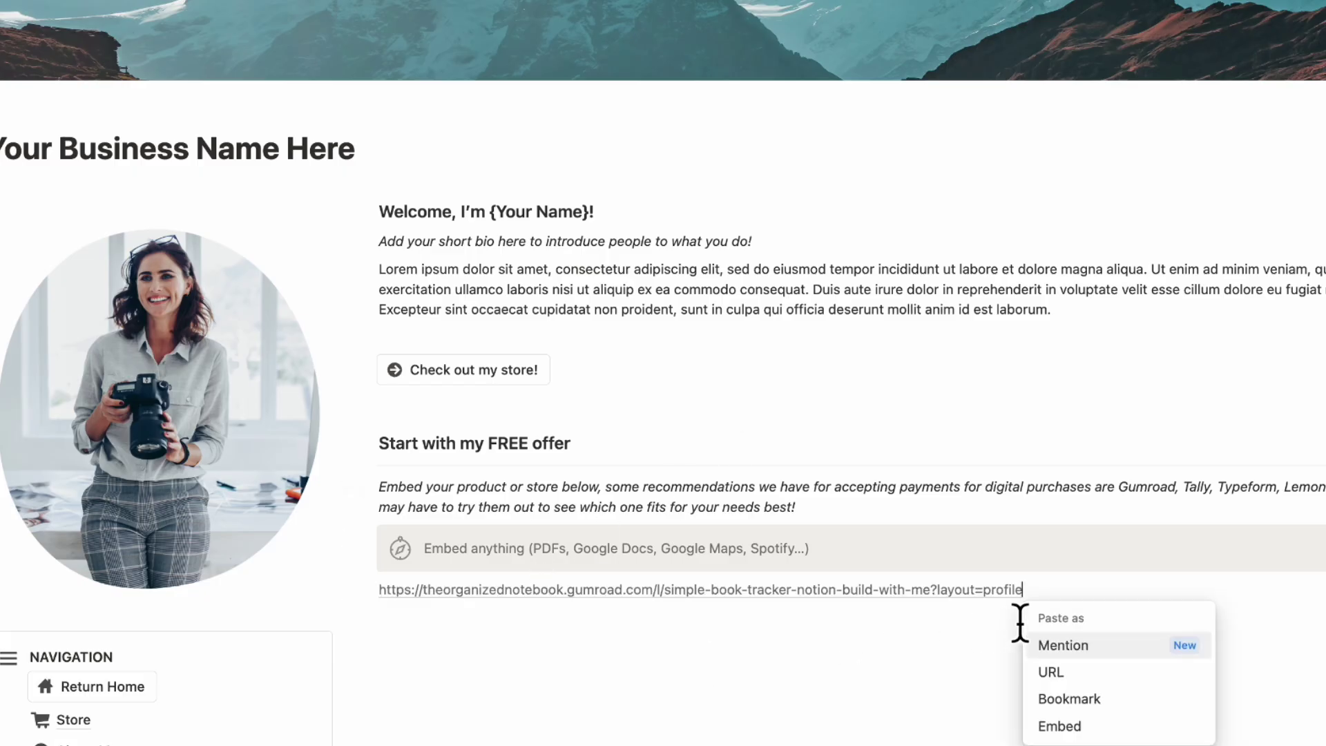
pyautogui.press('Escape')
pyautogui.press('BackSpace')
pyautogui.press('BackSpace')
pyautogui.press('BackSpace')
pyautogui.press('BackSpace')
pyautogui.press('BackSpace')
pyautogui.press('BackSpace')
pyautogui.press('BackSpace')
pyautogui.press('BackSpace')
pyautogui.press('BackSpace')
pyautogui.press('BackSpace')
pyautogui.press('BackSpace')
pyautogui.press('BackSpace')
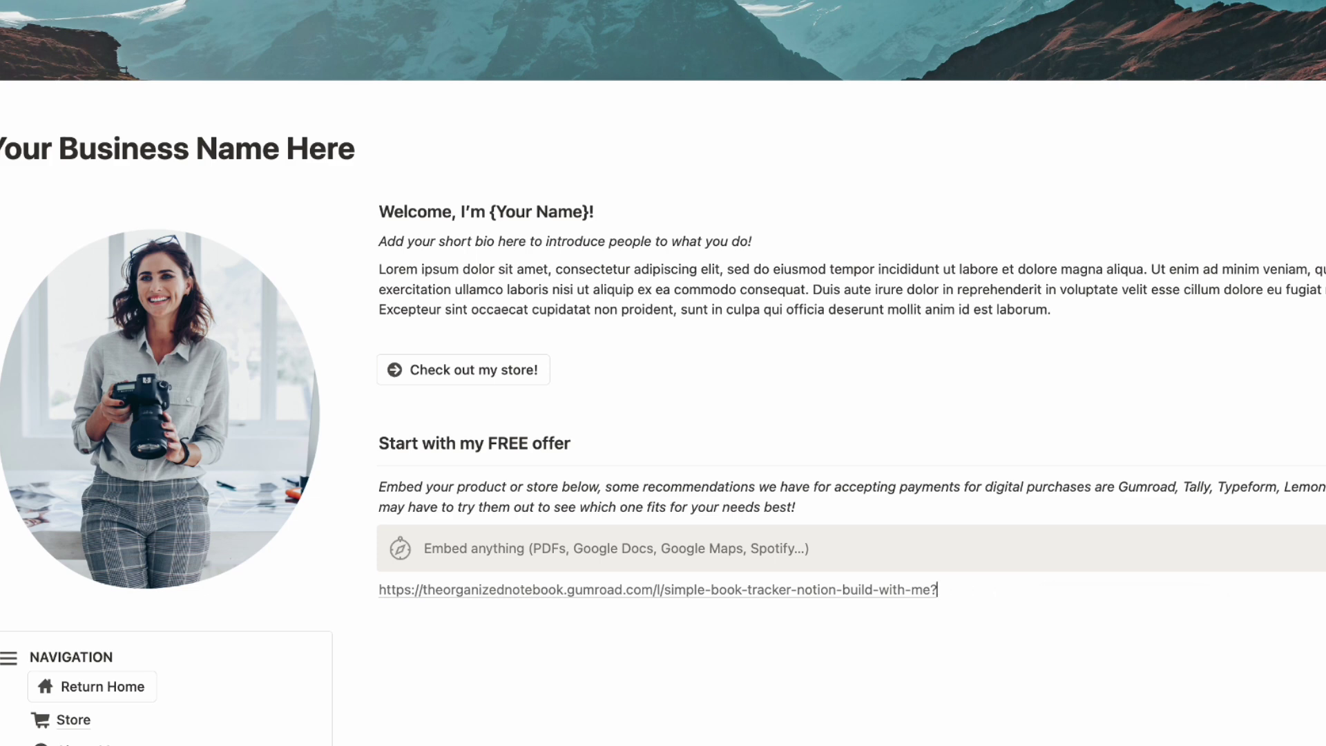
pyautogui.write('price=0&wanted=true')
# Copy the edited Gumroad checkout URL and embed it in the empty embed block under Start with my FREE offer
pyautogui.tripleClick(1025, 605)
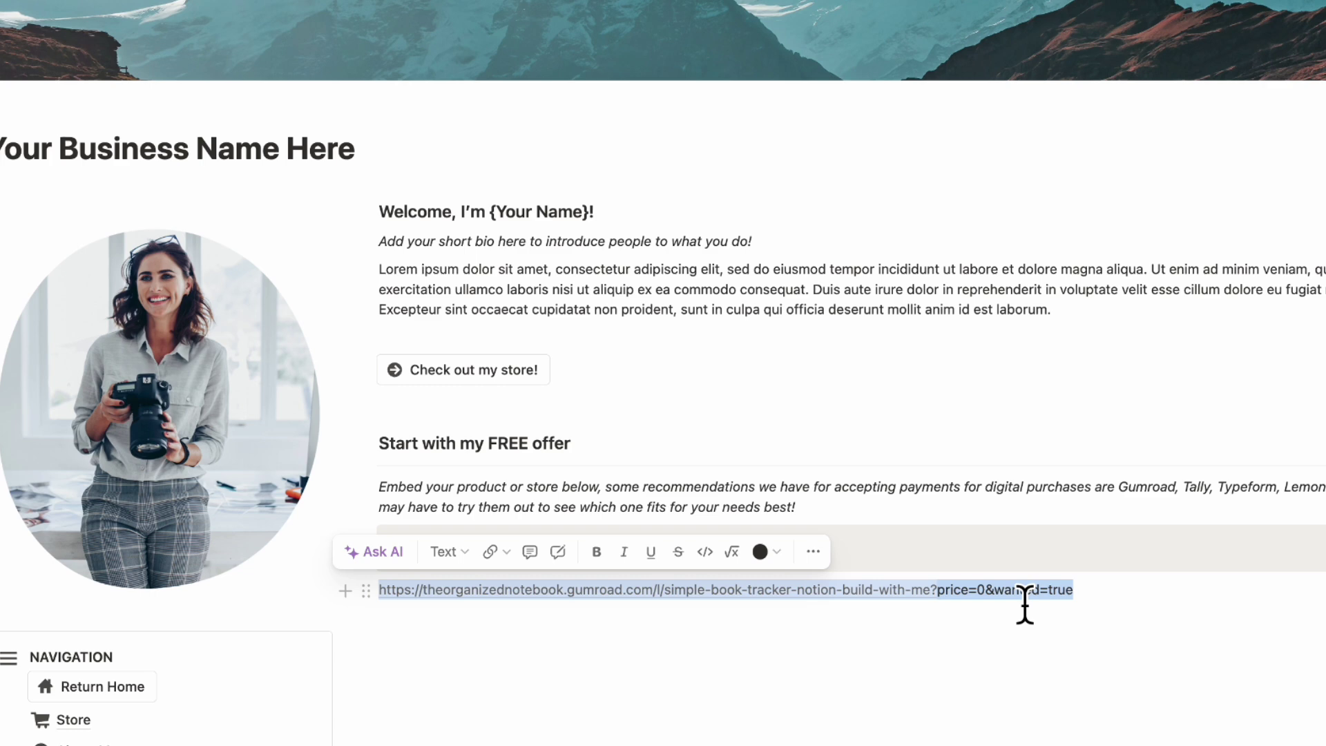
pyautogui.tripleClick(1026, 607)
pyautogui.hotkey('ctrl', 'c')
pyautogui.click(962, 545)
pyautogui.hotkey('ctrl', 'v')
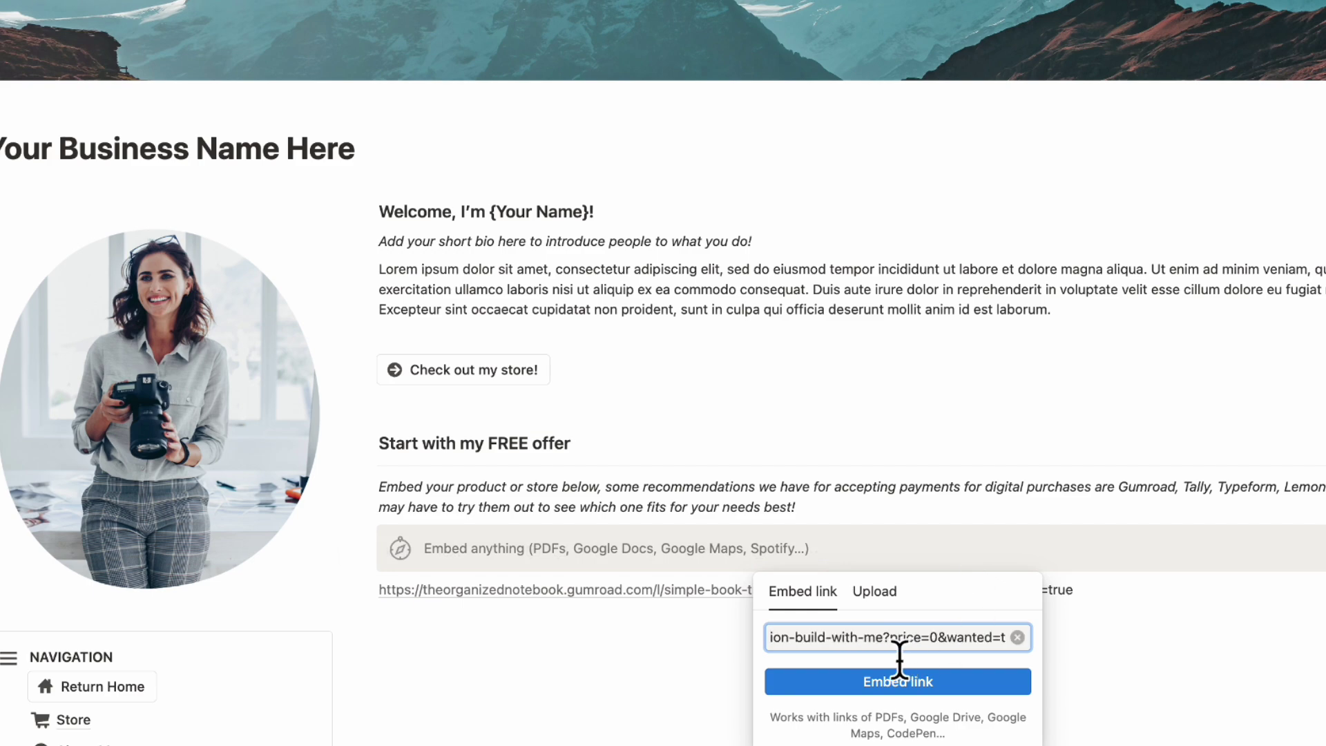
pyautogui.click(917, 685)
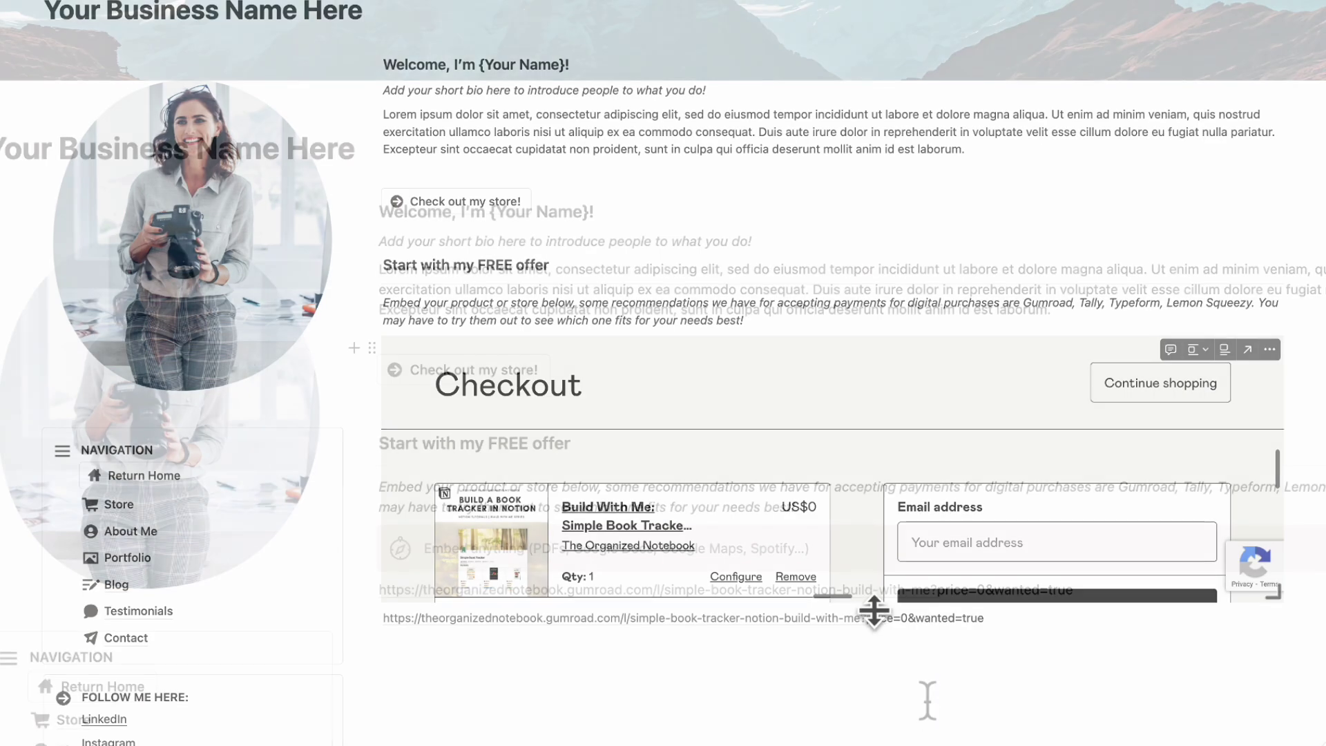
# Increase the height of the embedded Gumroad checkout to fit the order summary and the email form
pyautogui.scroll(-4, 863, 691)
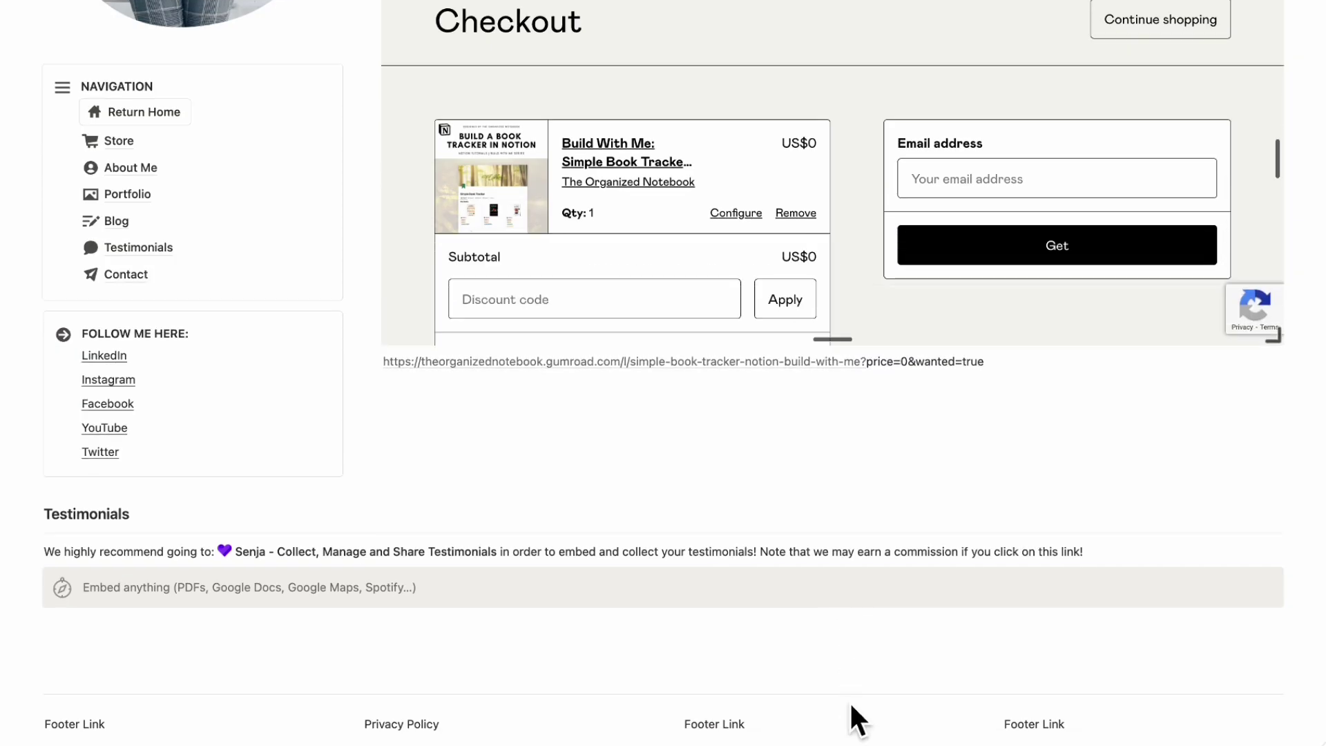
pyautogui.moveTo(855, 350); pyautogui.dragTo(854, 460)
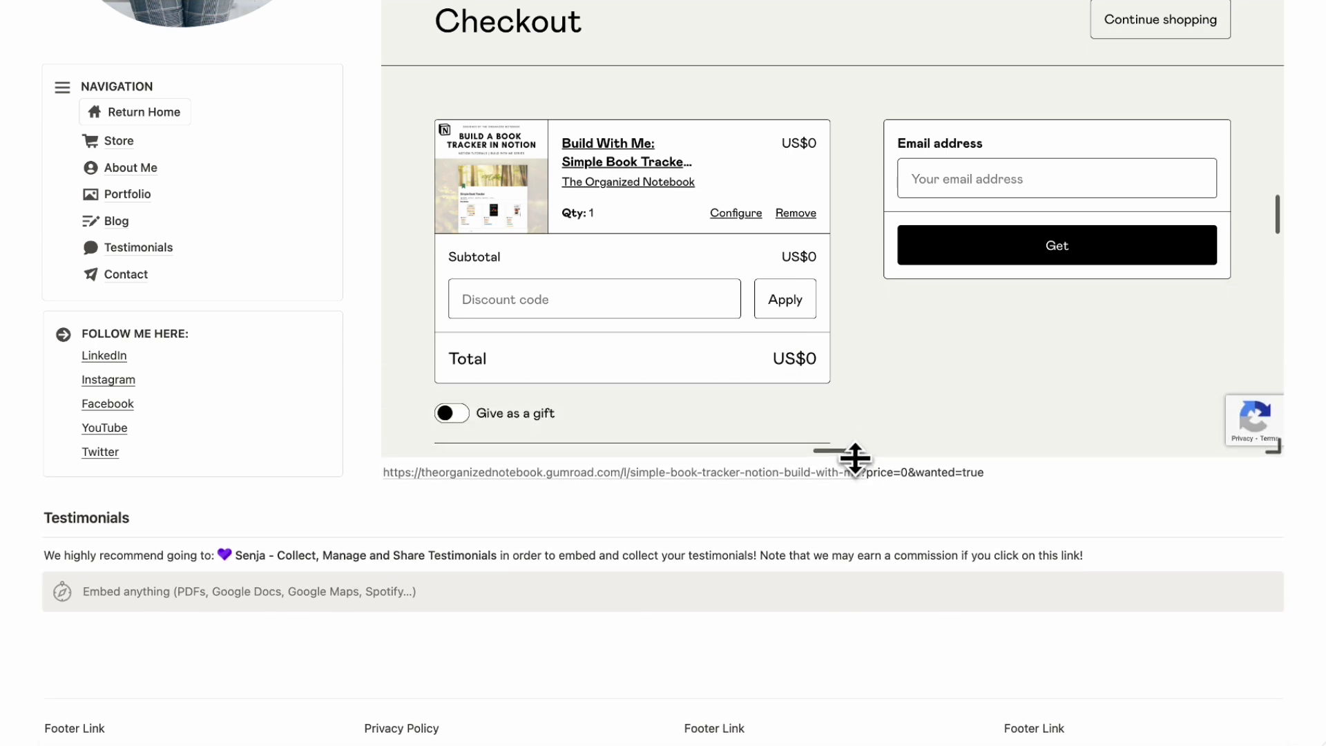
pyautogui.scroll(3, 877, 557)
pyautogui.click(1029, 404)
pyautogui.scroll(-1, 994, 389)
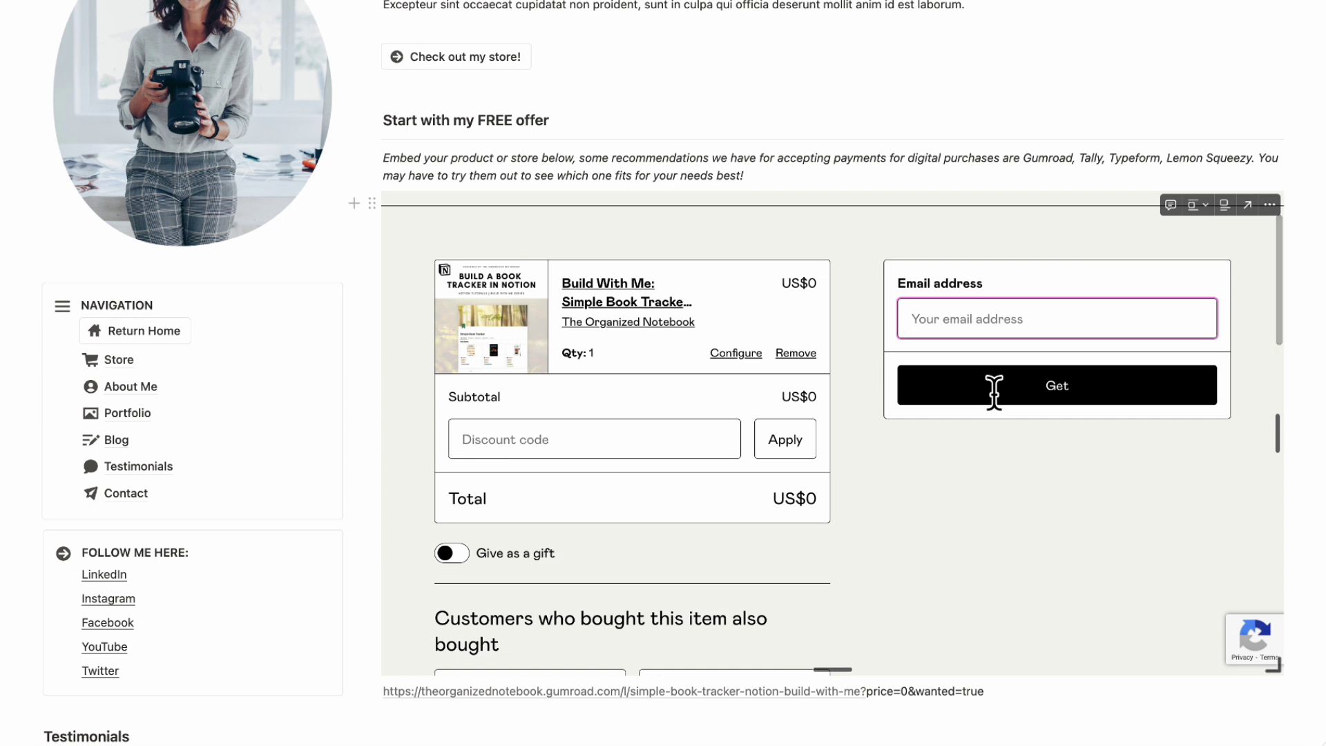
pyautogui.click(782, 295)
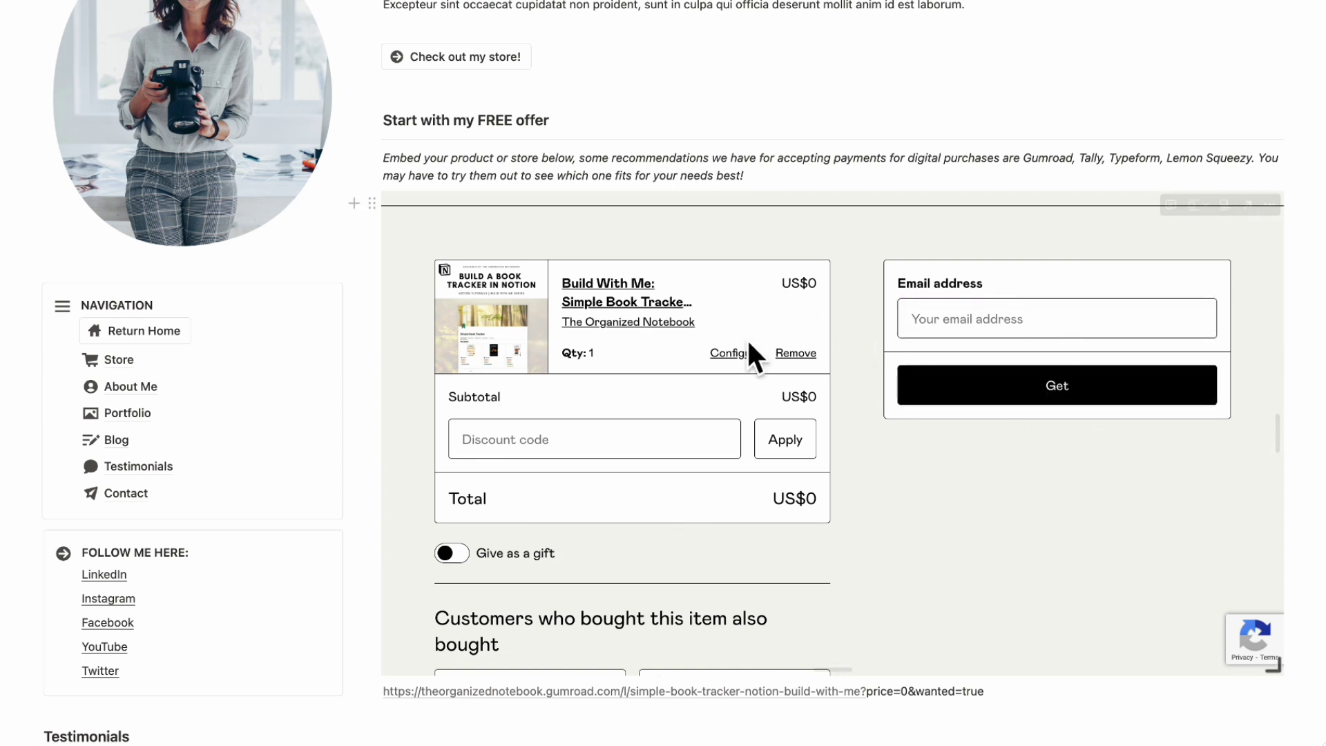
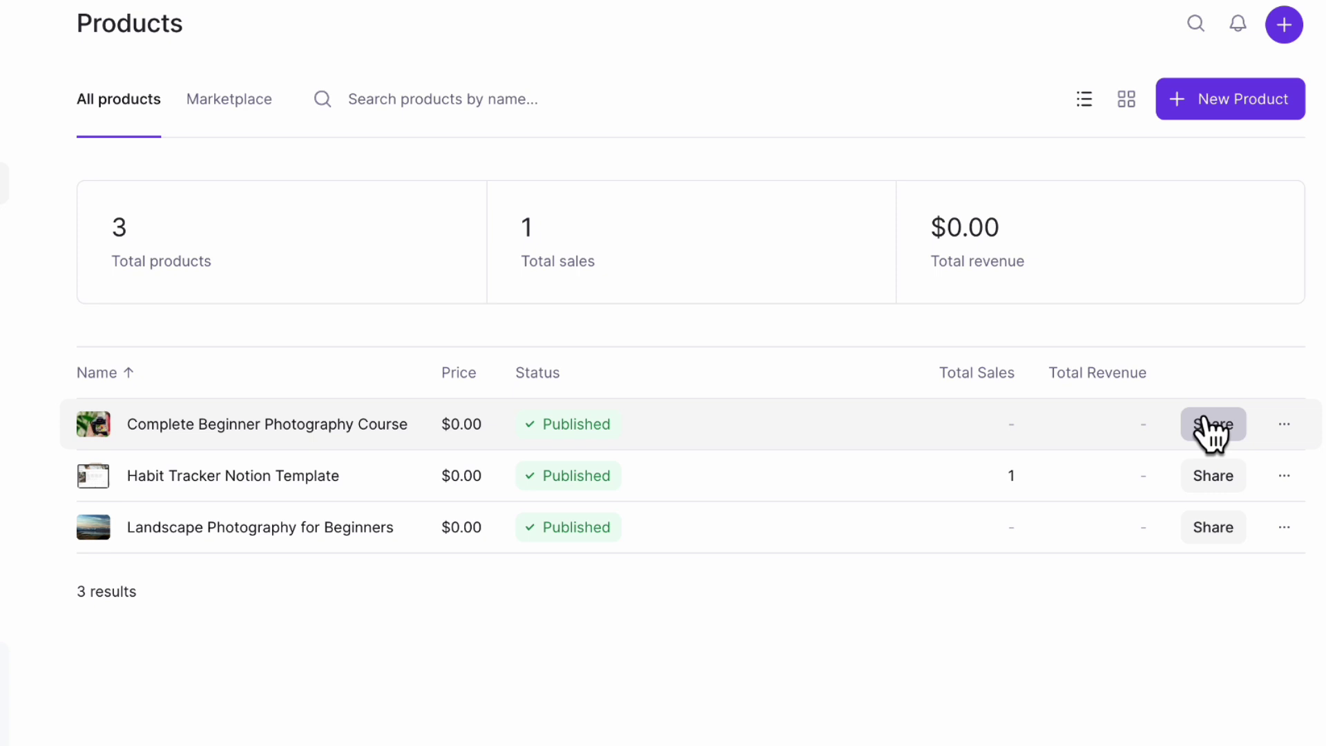
# In Lemon Squeezy, copy the Landscape Photography for Beginners checkout link without the store logo and embed it under Start with my FREE offer in Notion
pyautogui.click(1206, 528)
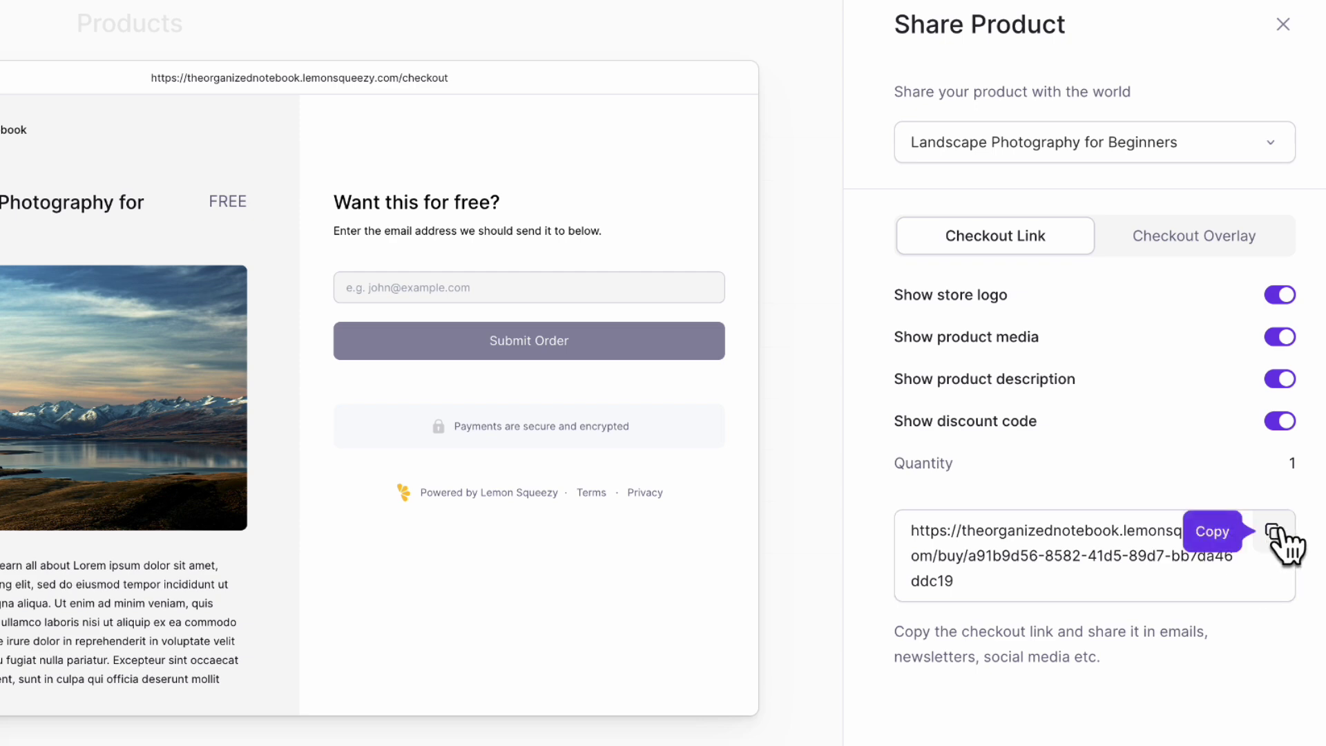
pyautogui.click(1281, 296)
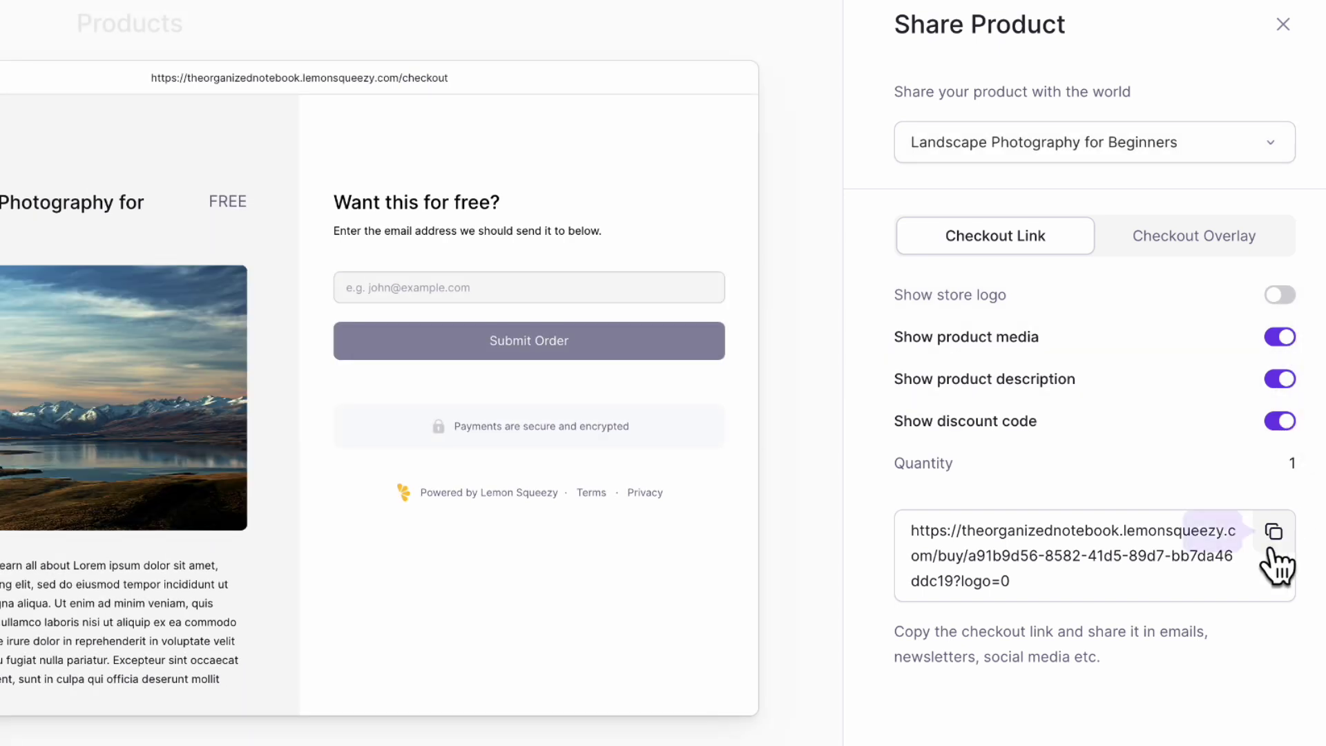
pyautogui.click(1274, 532)
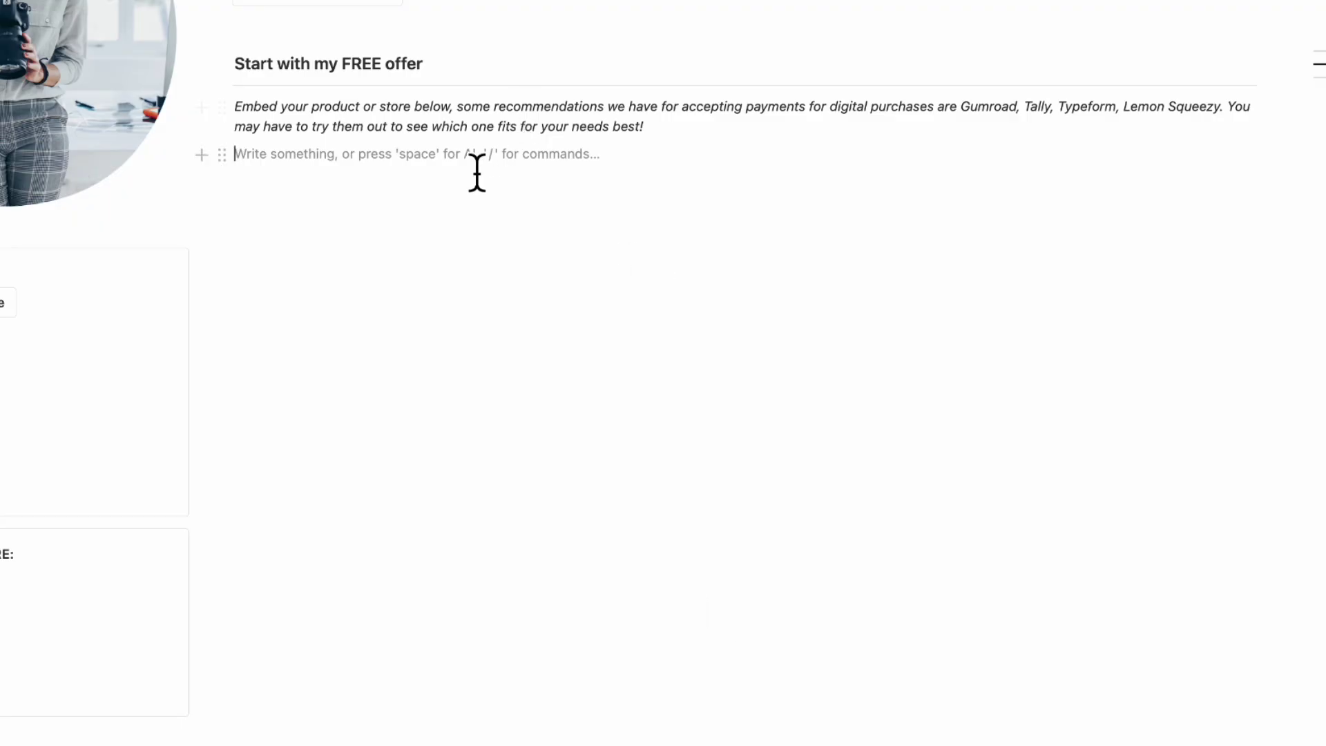
pyautogui.press('super+v')
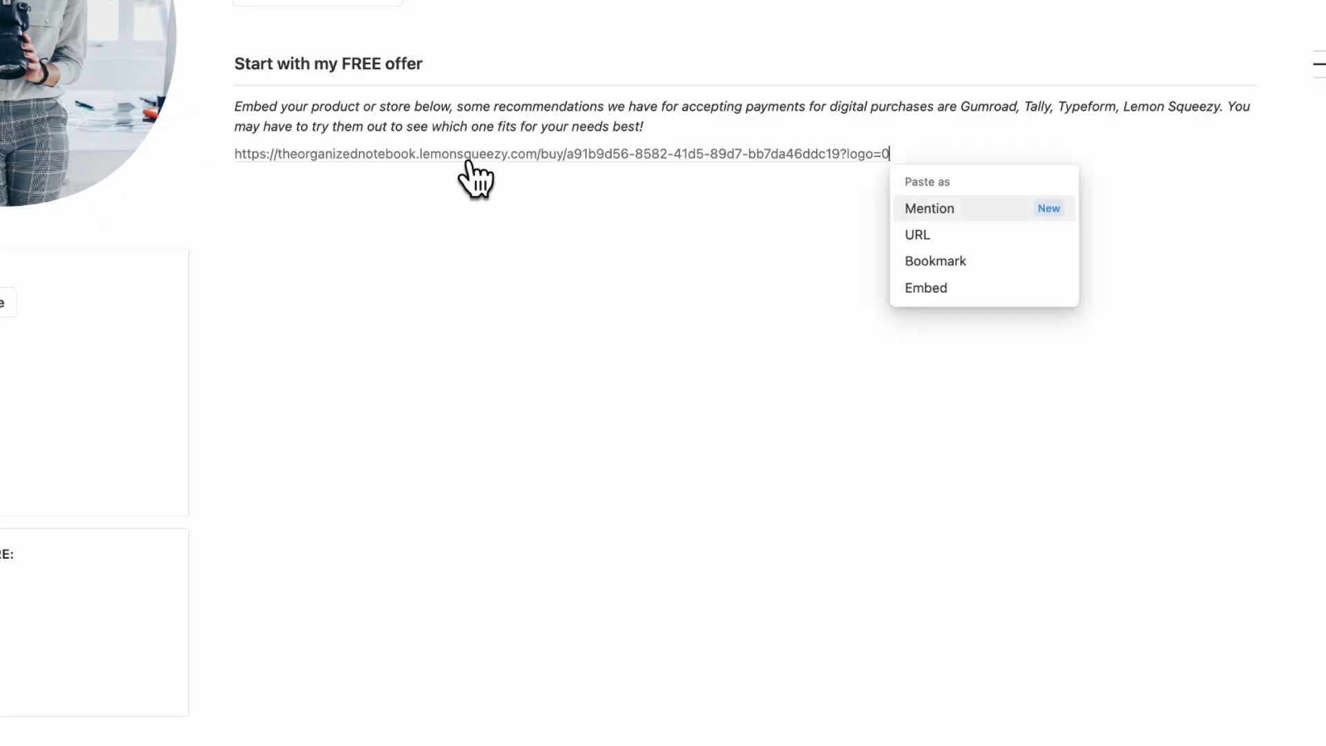
pyautogui.click(922, 290)
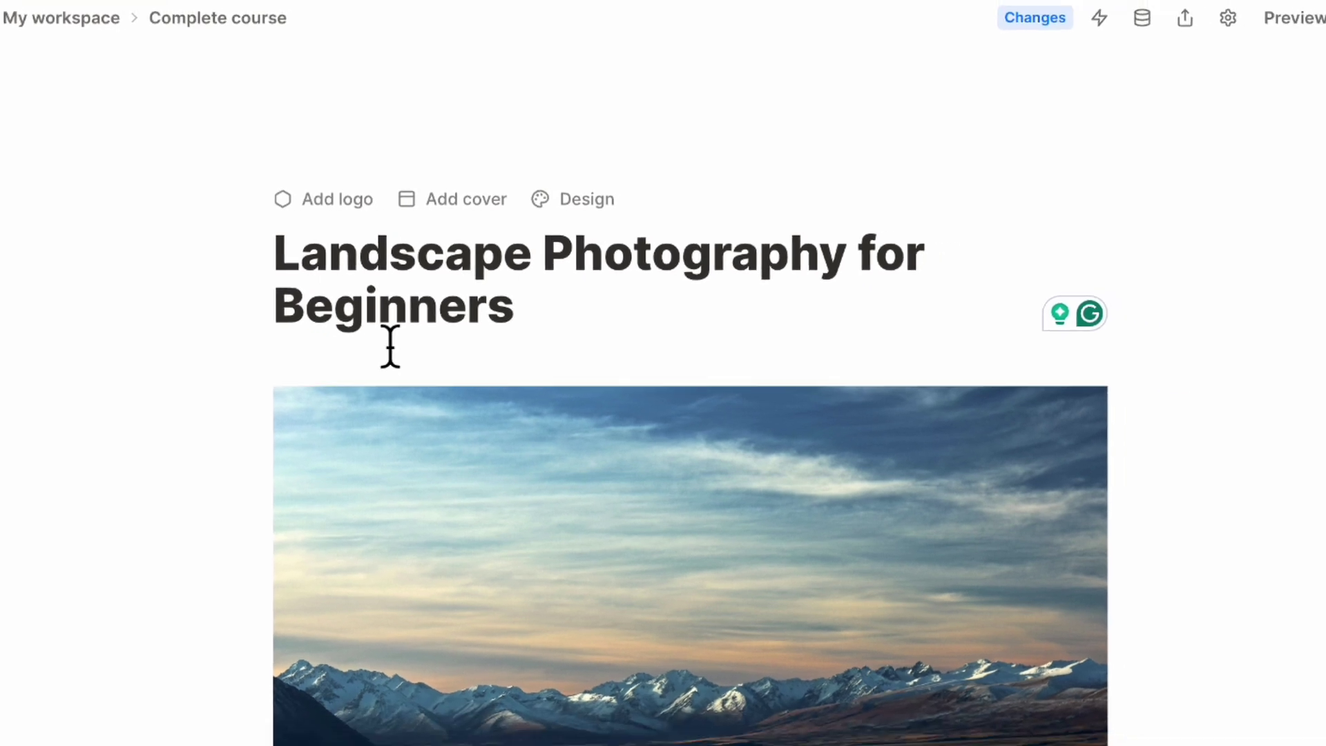
# Switch to Tally and Typeform and review the course form's purchase, payment and thank-you pages and the Typeform payment question
pyautogui.scroll(-5, 359, 340)
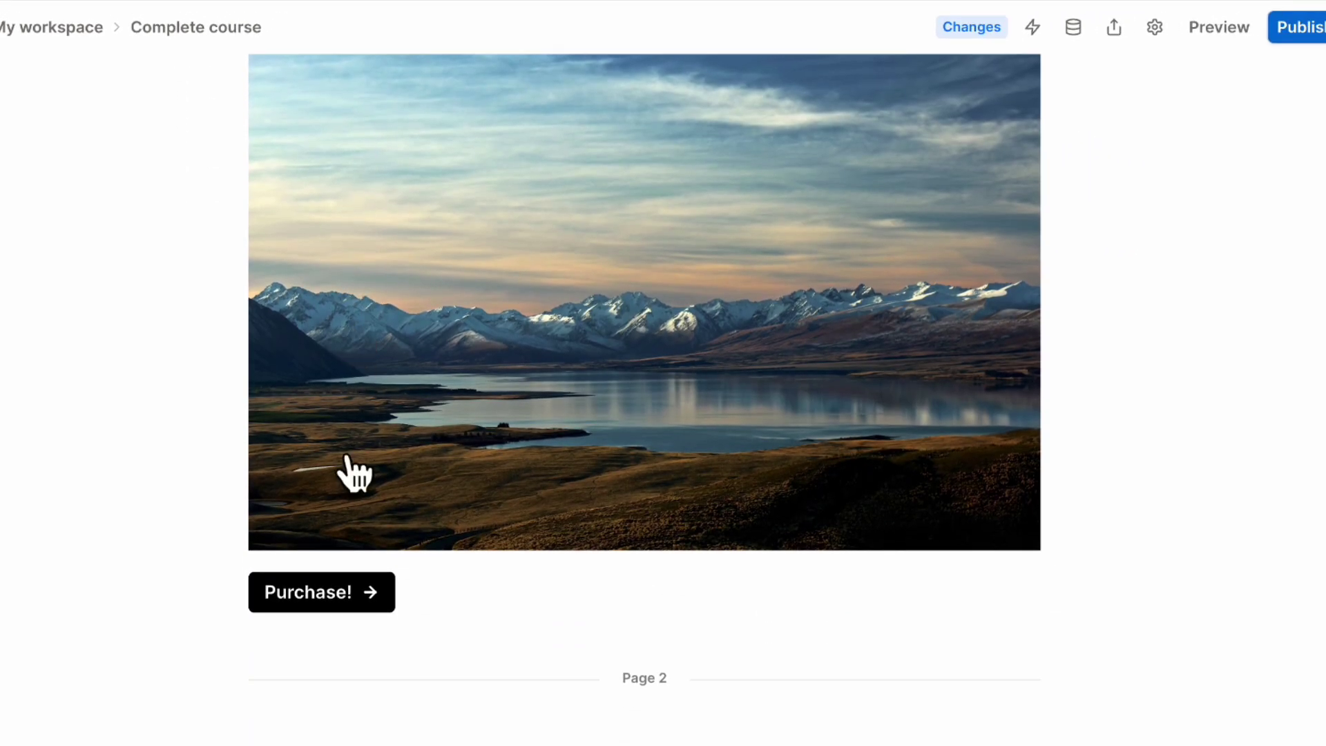
pyautogui.click(317, 602)
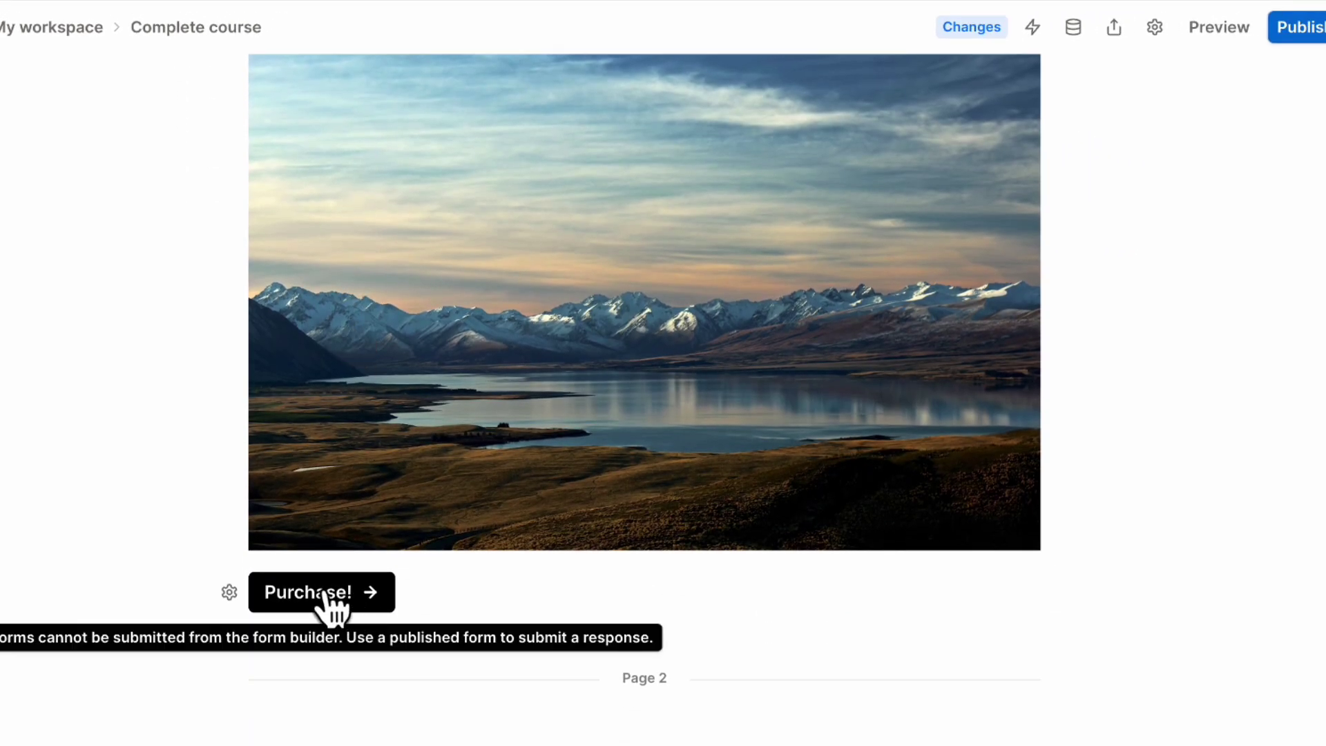
pyautogui.scroll(-1, 328, 608)
pyautogui.scroll(-4, 330, 597)
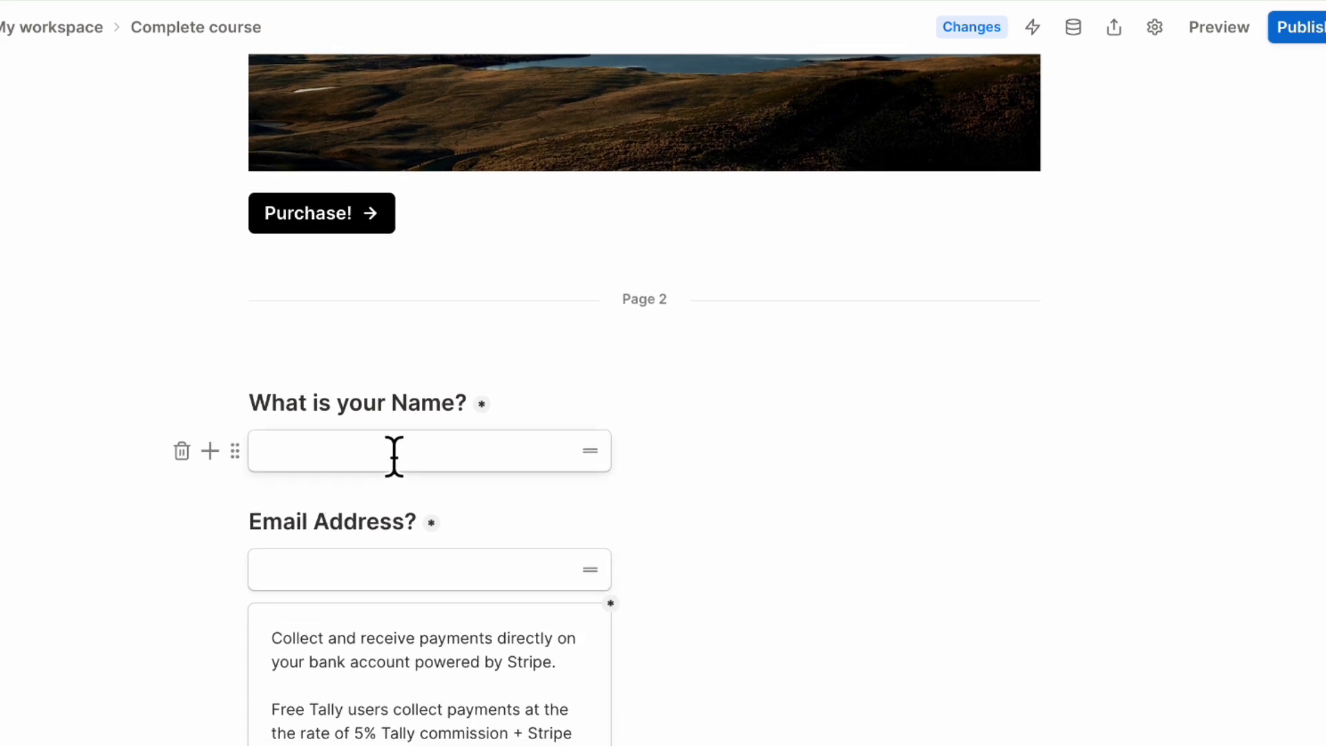
pyautogui.scroll(-5, 394, 456)
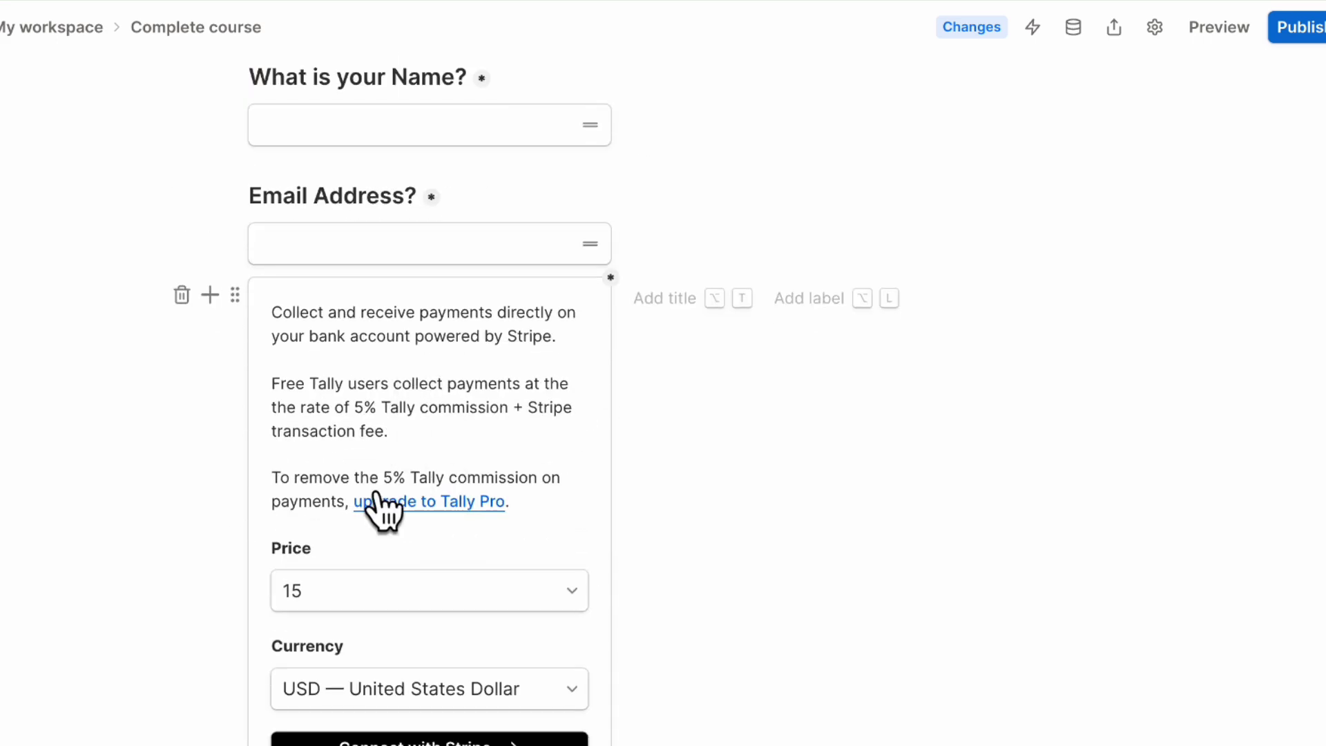
pyautogui.scroll(-1, 408, 511)
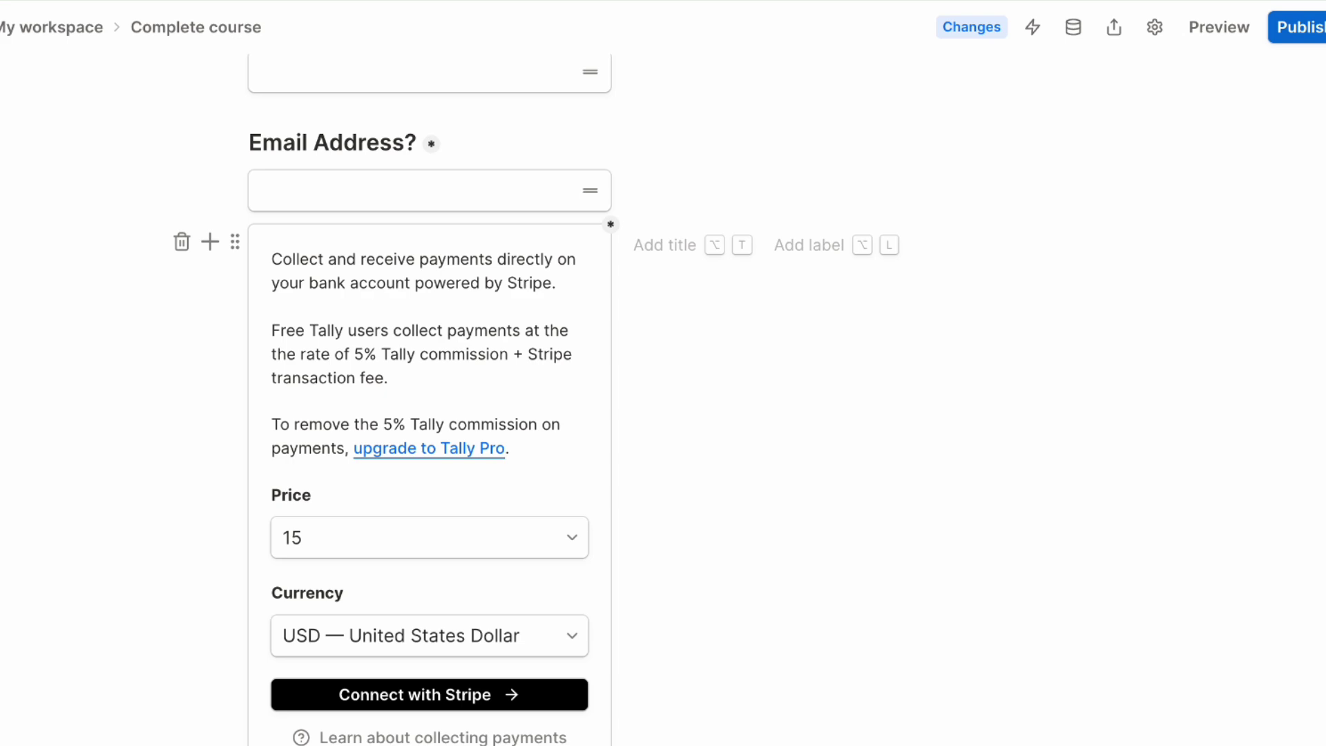
pyautogui.scroll(15, 368, 477)
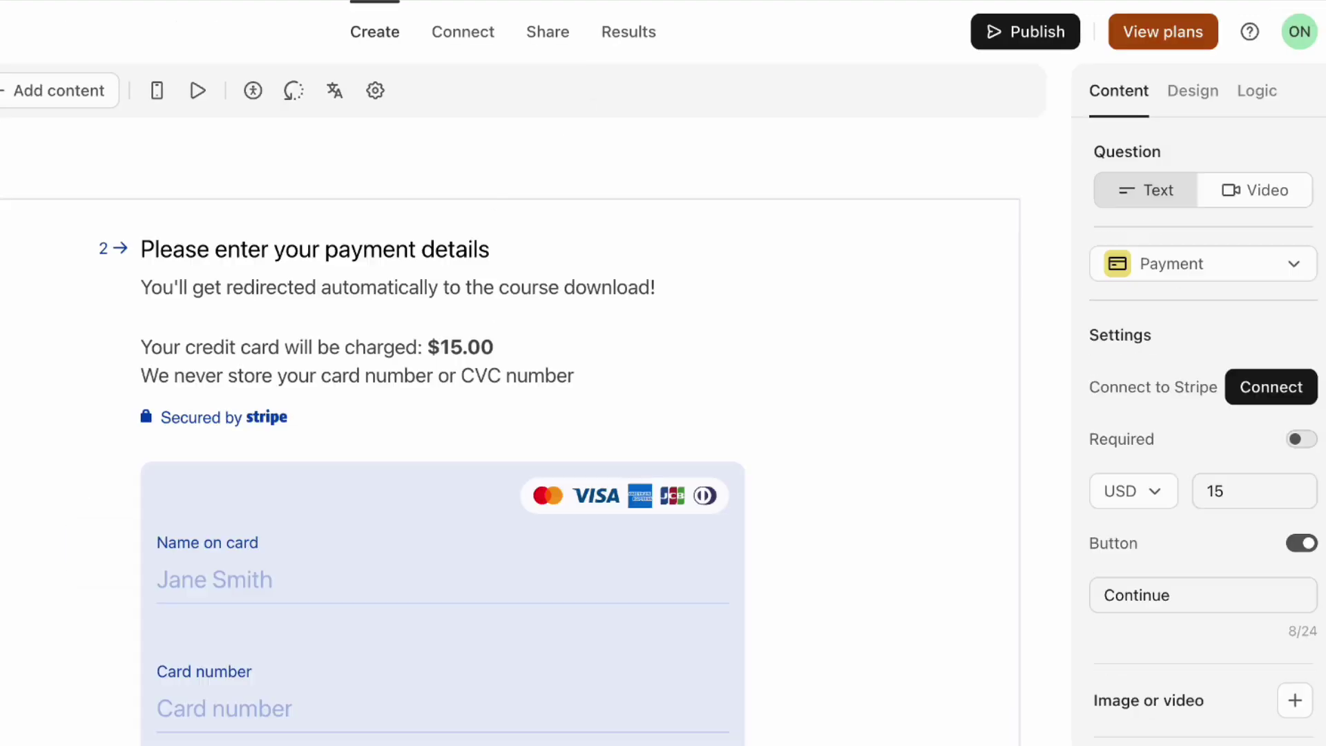
pyautogui.scroll(-5, 30, 612)
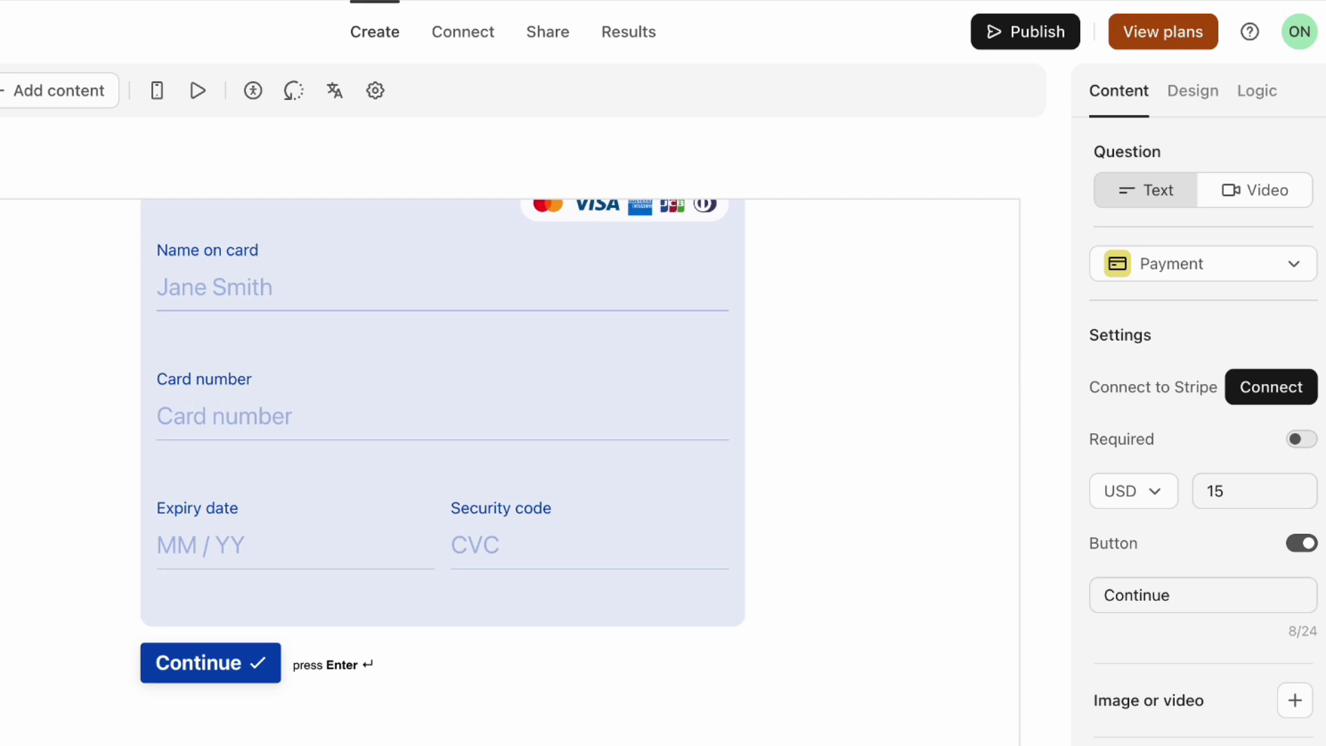
pyautogui.scroll(-3, 30, 613)
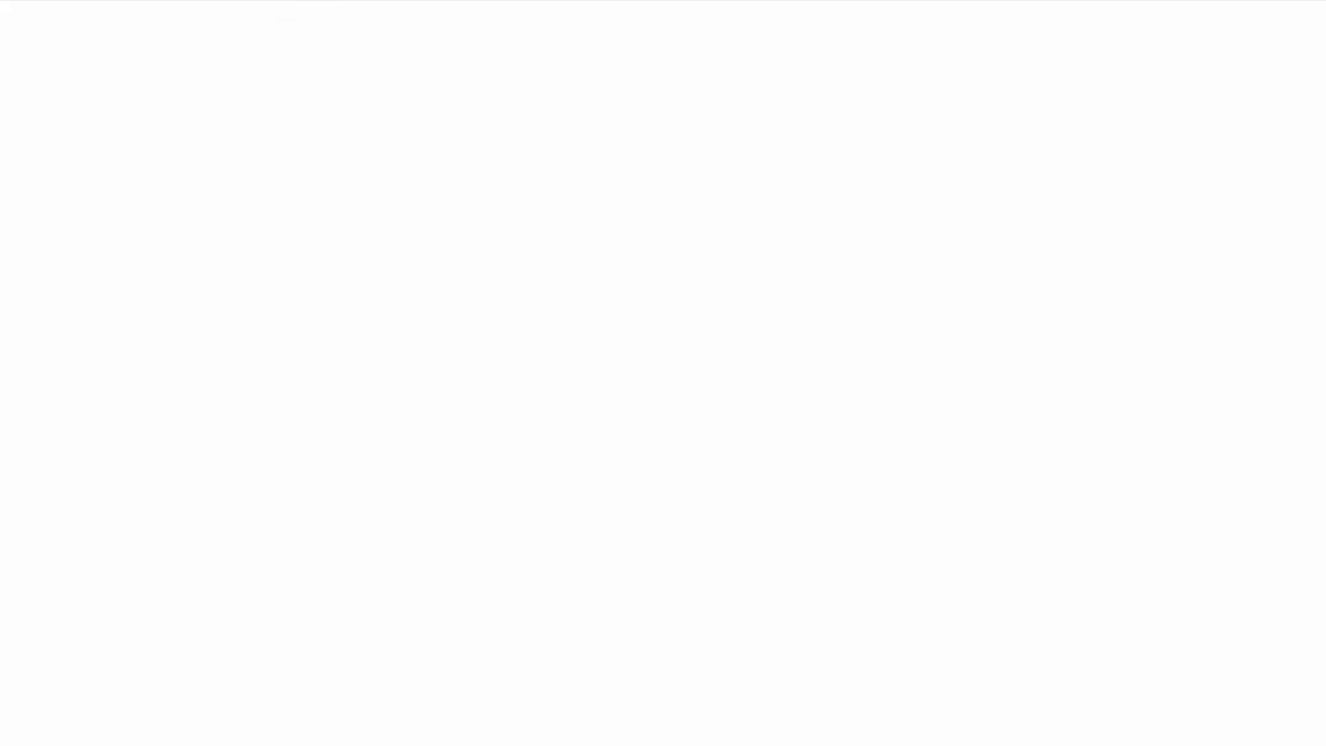
pyautogui.scroll(-15, 483, 378)
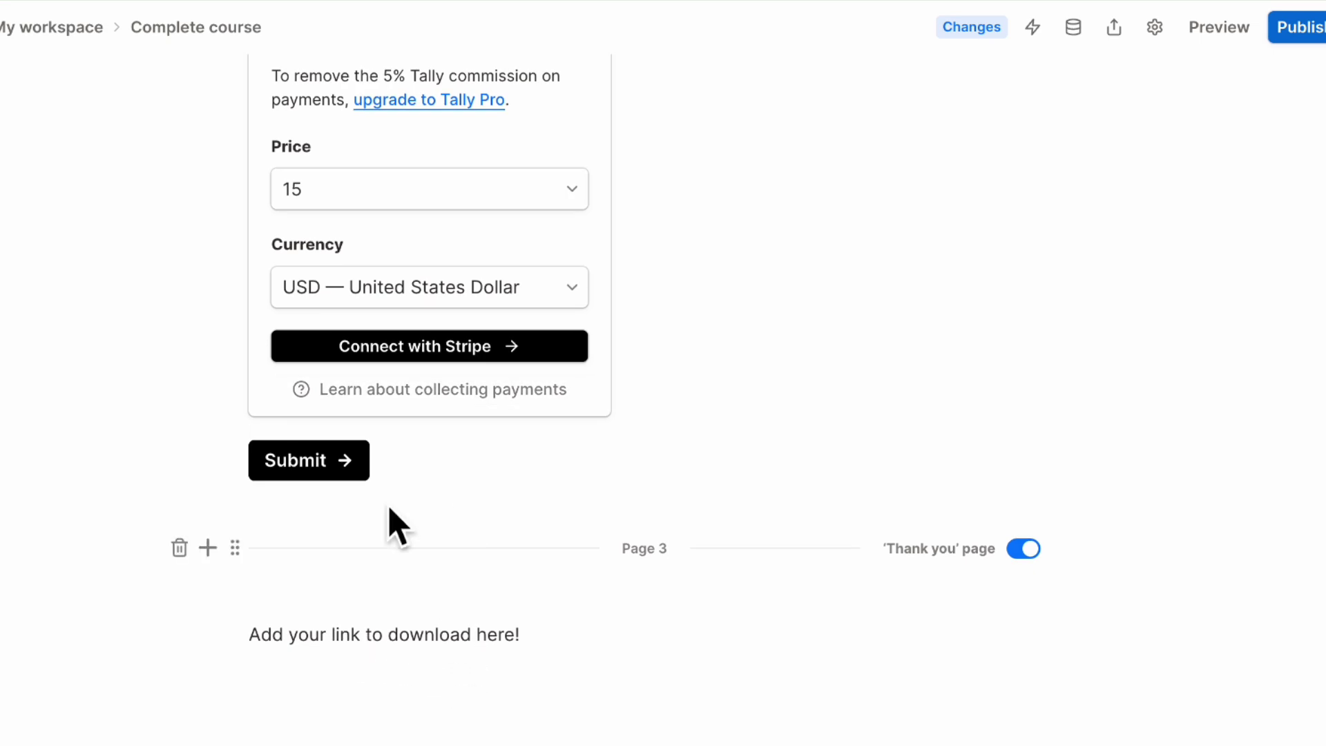
pyautogui.scroll(1, 397, 527)
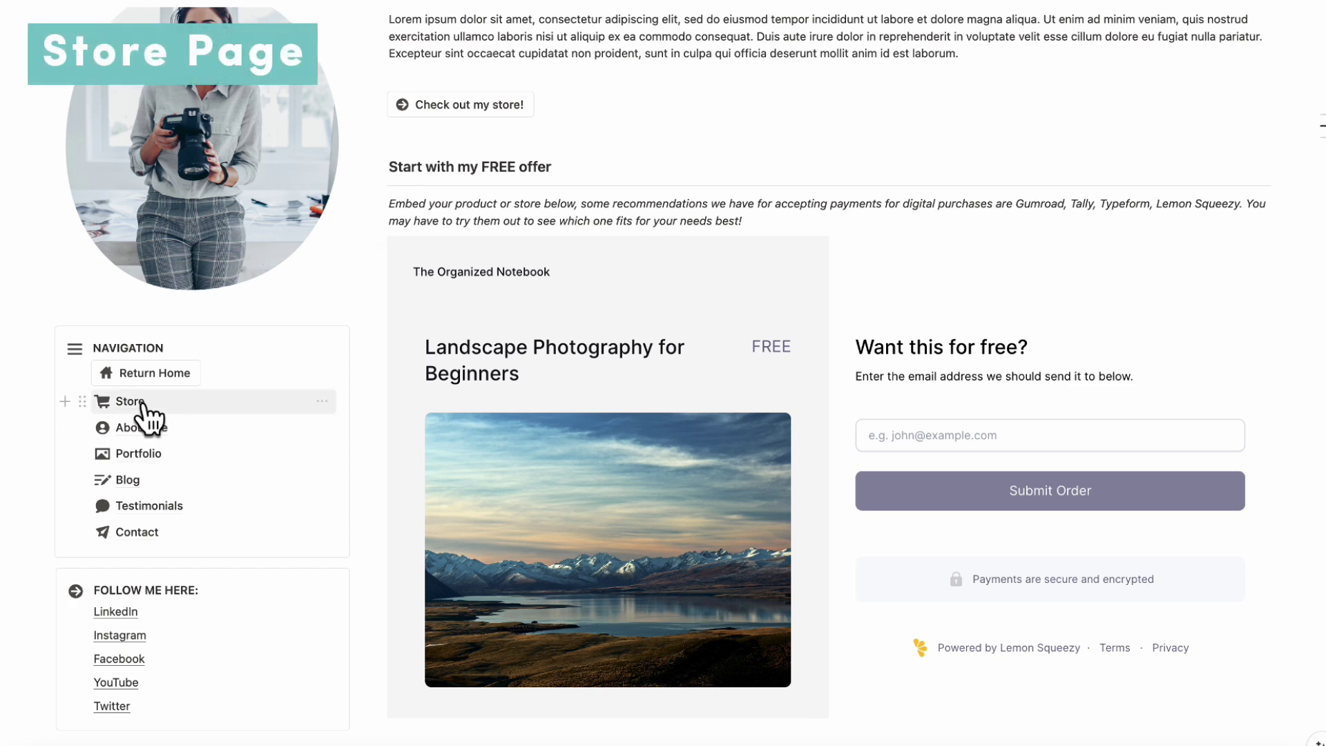
# Open the Store page in Notion and embed the Lemon Squeezy checkout link in the block beside Product Description
pyautogui.click(139, 404)
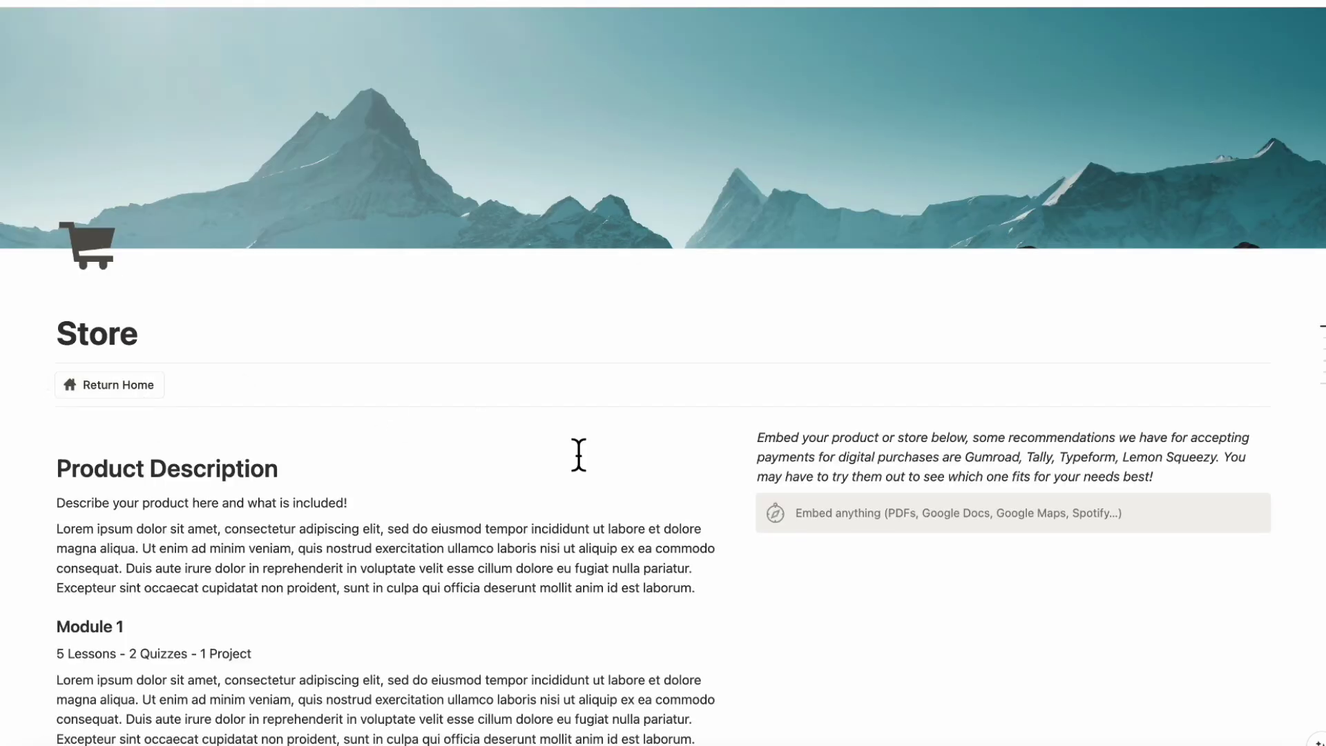
pyautogui.click(860, 529)
pyautogui.press('super+v')
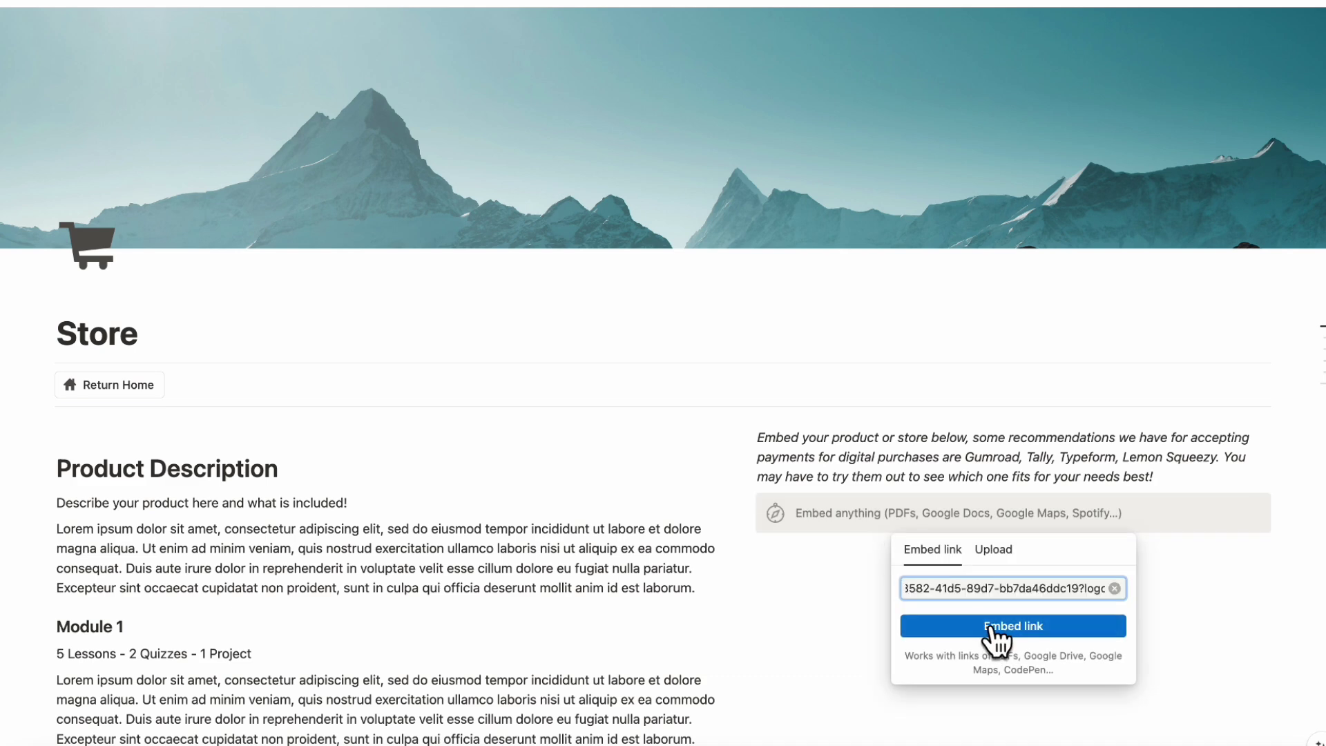
pyautogui.click(993, 630)
# Increase the height of the Store page's Landscape Photography embed to show the whole course description
pyautogui.scroll(-2, 971, 467)
pyautogui.scroll(-3, 971, 457)
pyautogui.moveTo(1031, 421); pyautogui.dragTo(1048, 711)
pyautogui.scroll(-3, 1036, 725)
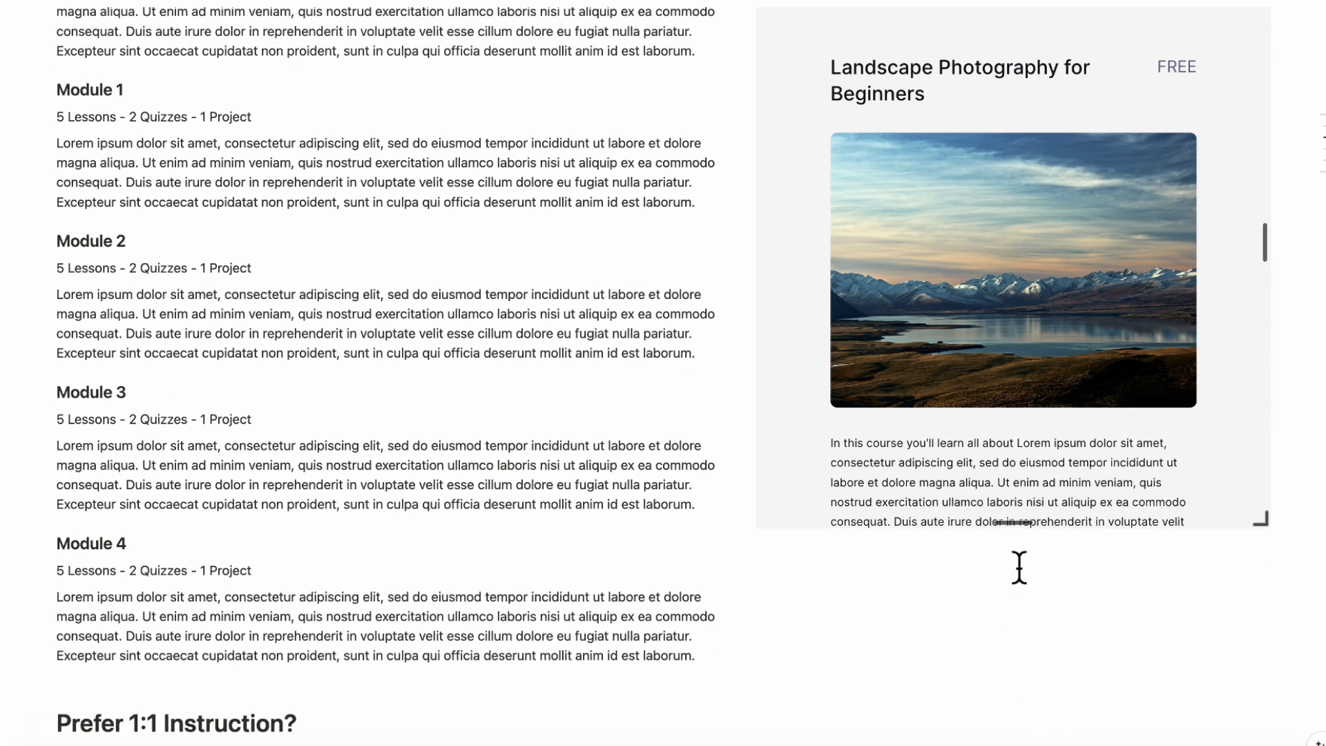
pyautogui.moveTo(1014, 523); pyautogui.dragTo(1034, 652)
pyautogui.scroll(2, 1013, 677)
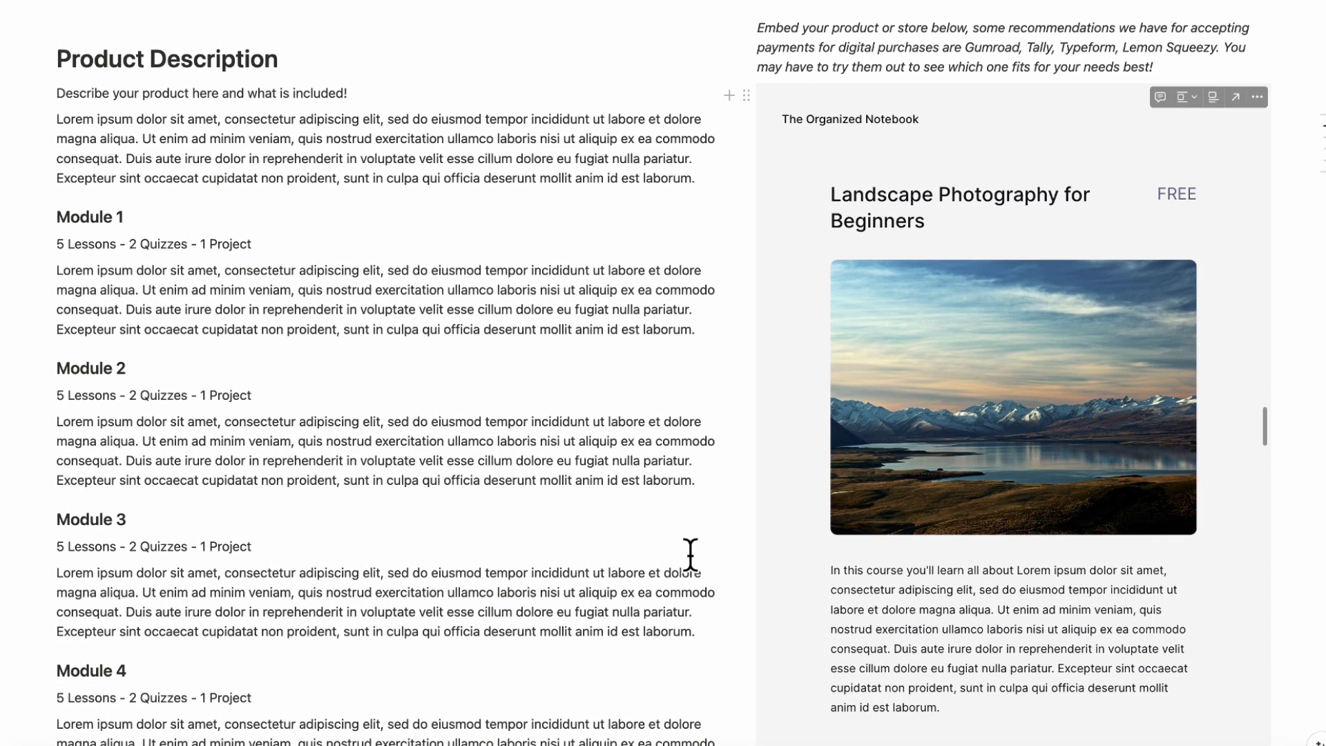
pyautogui.scroll(4, 318, 193)
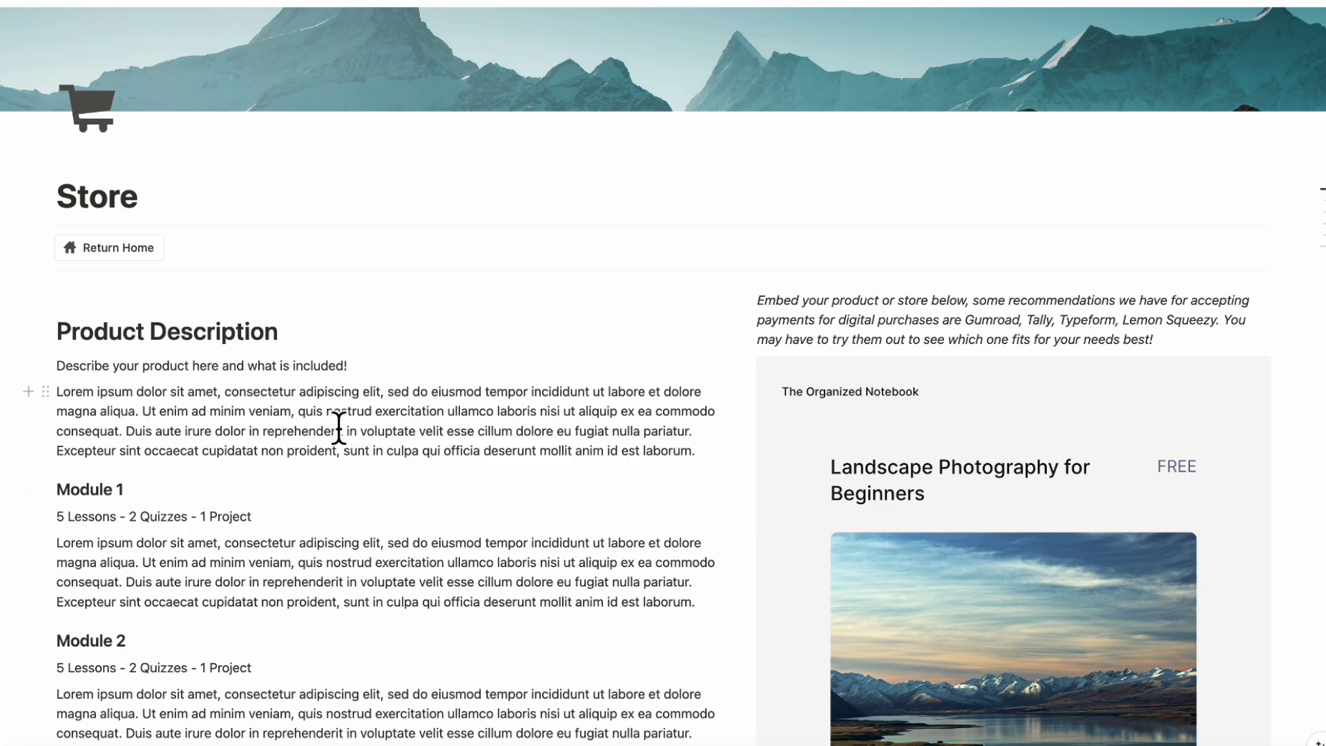
# Add blank lines and an empty embed block between Module 4 and the Prefer 1:1 Instruction? heading
pyautogui.scroll(-13, 338, 428)
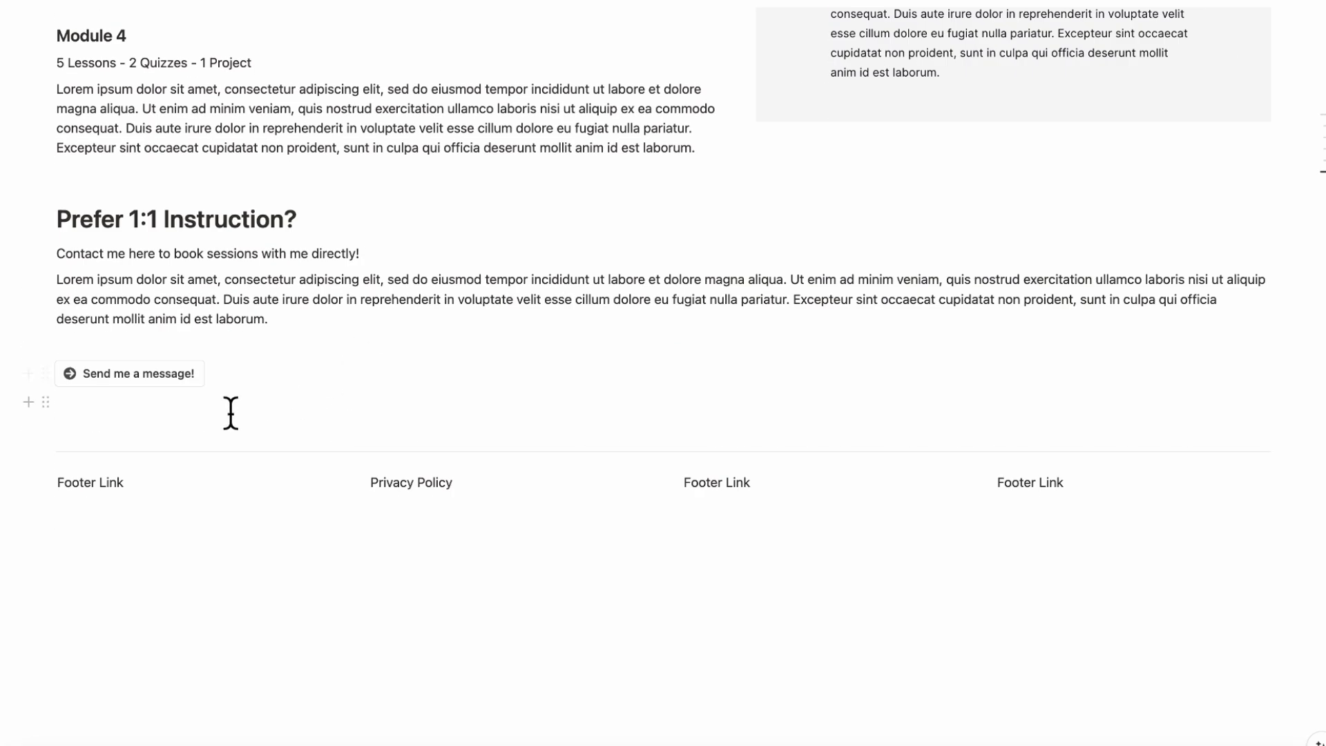
pyautogui.click(60, 225)
pyautogui.press('Return')
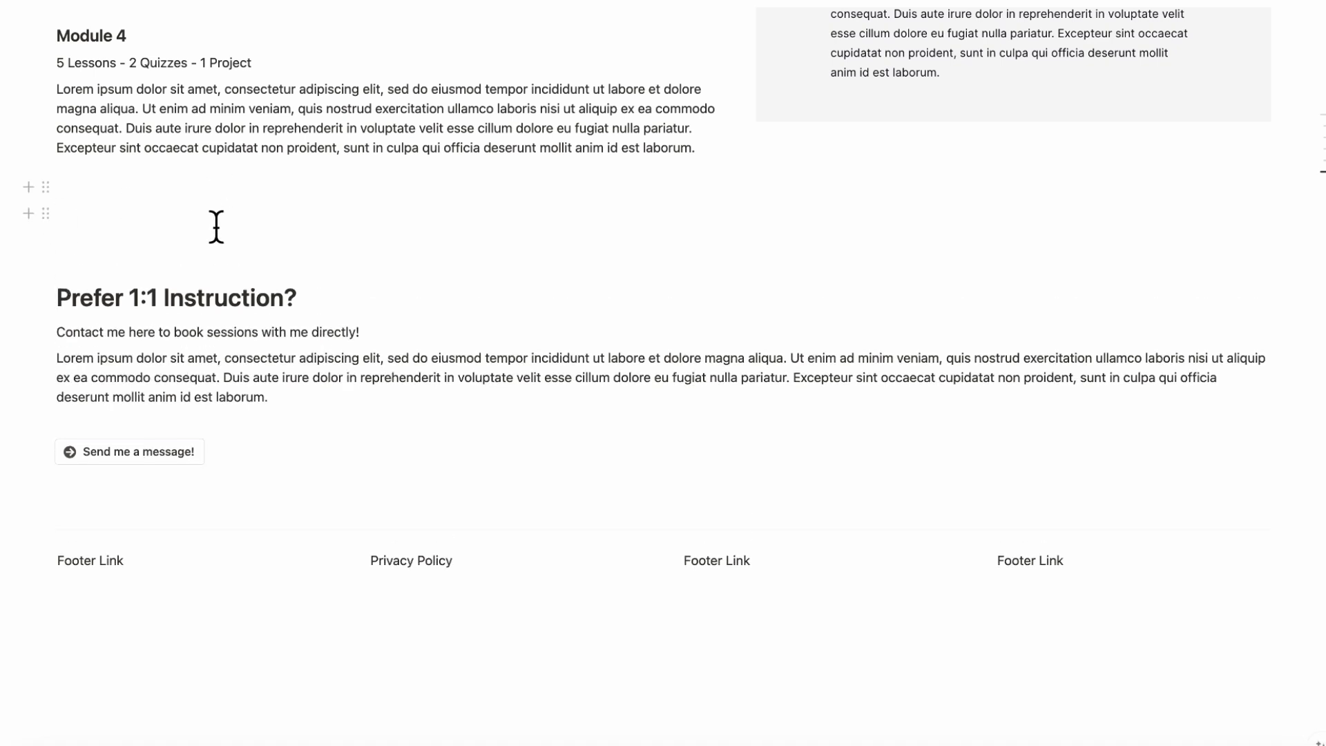
pyautogui.click(200, 247)
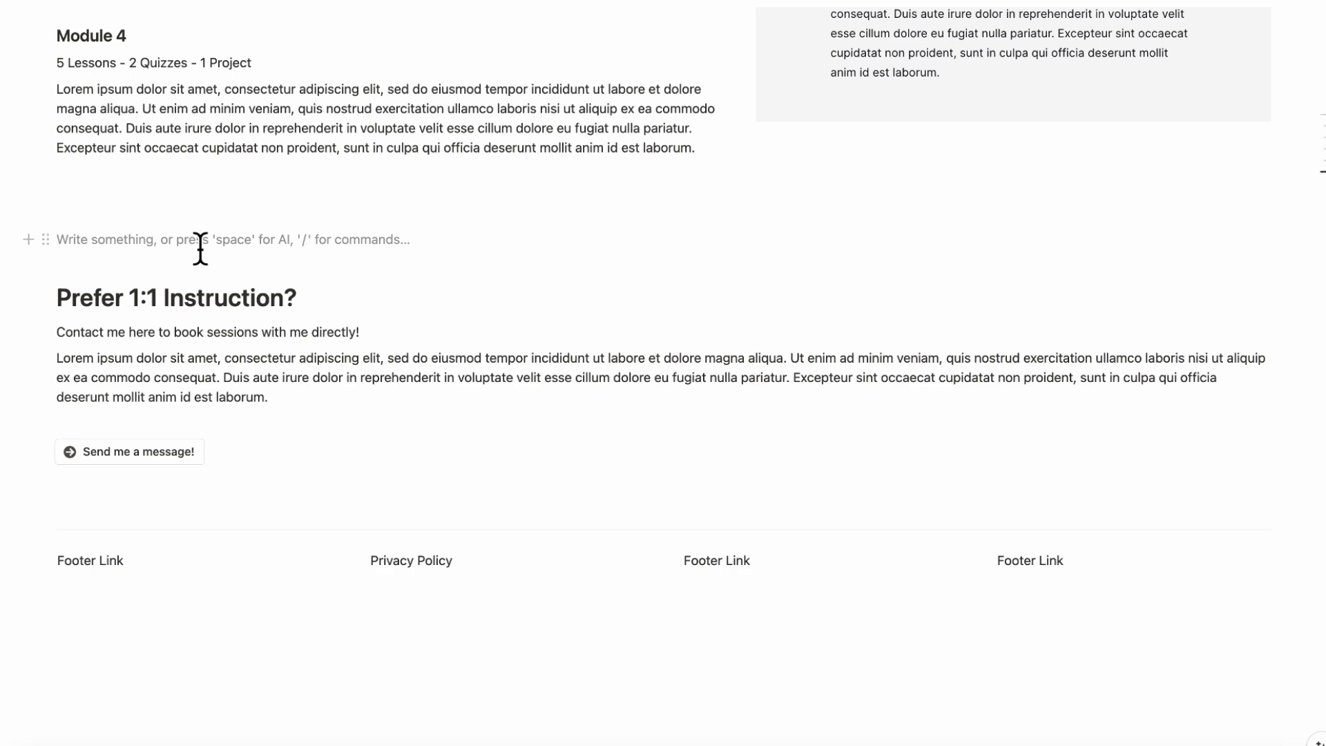
pyautogui.write('/embed')
pyautogui.press('Return')
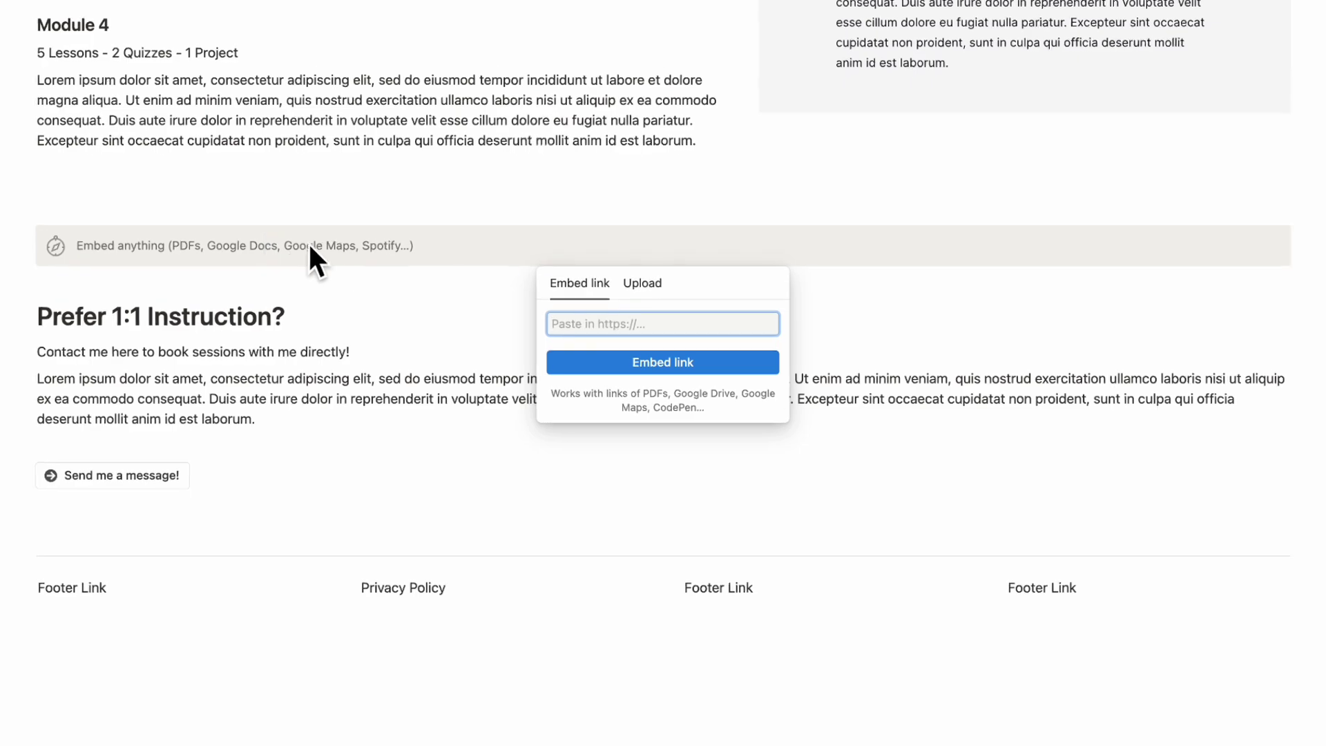
pyautogui.click(340, 289)
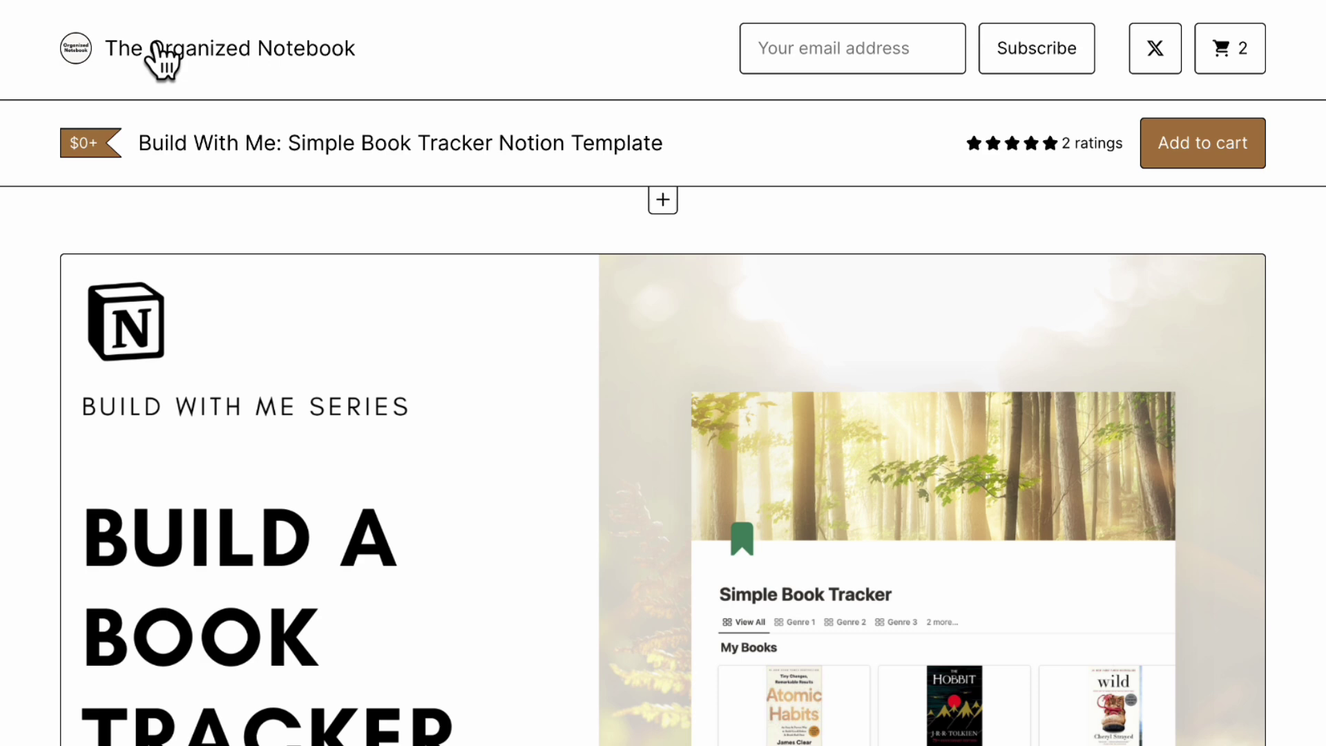
# Open The Organized Notebook's Gumroad store, embed its link in the empty block above Prefer 1:1 Instruction?, and browse the embedded store
pyautogui.click(156, 44)
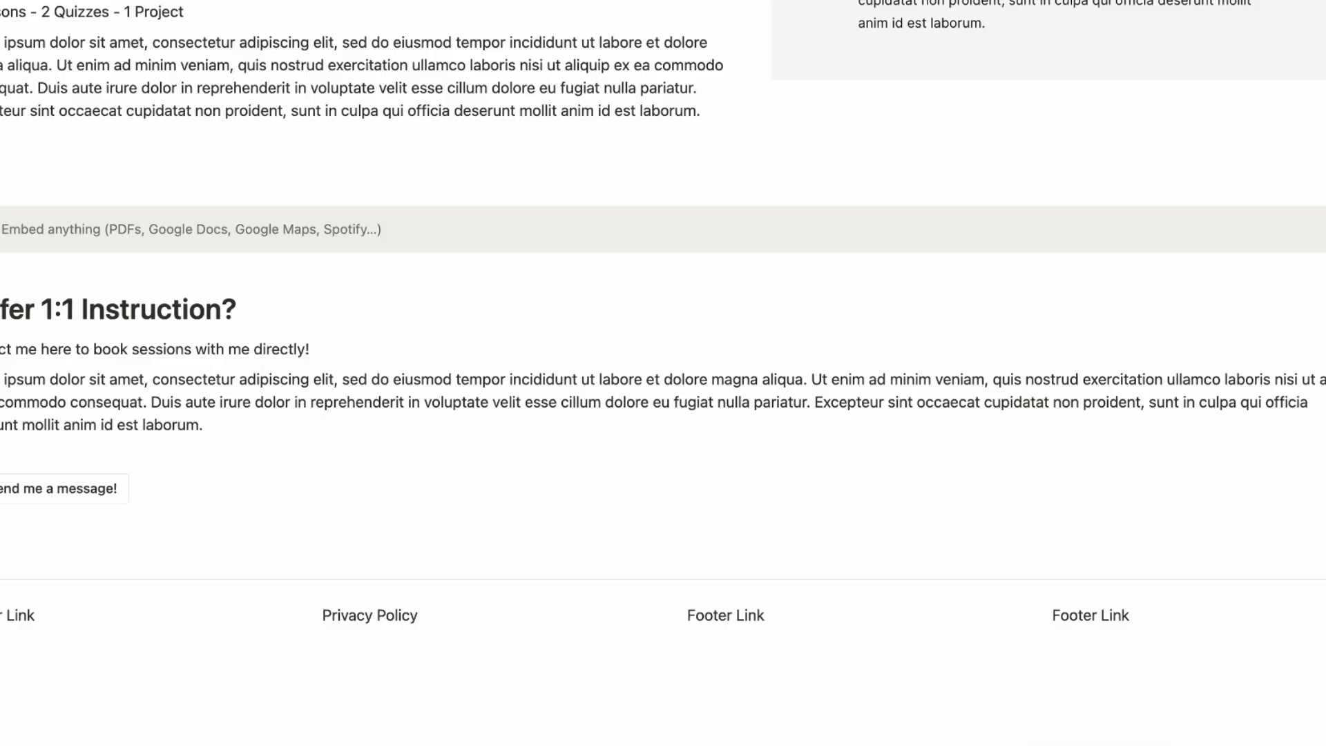
pyautogui.click(624, 235)
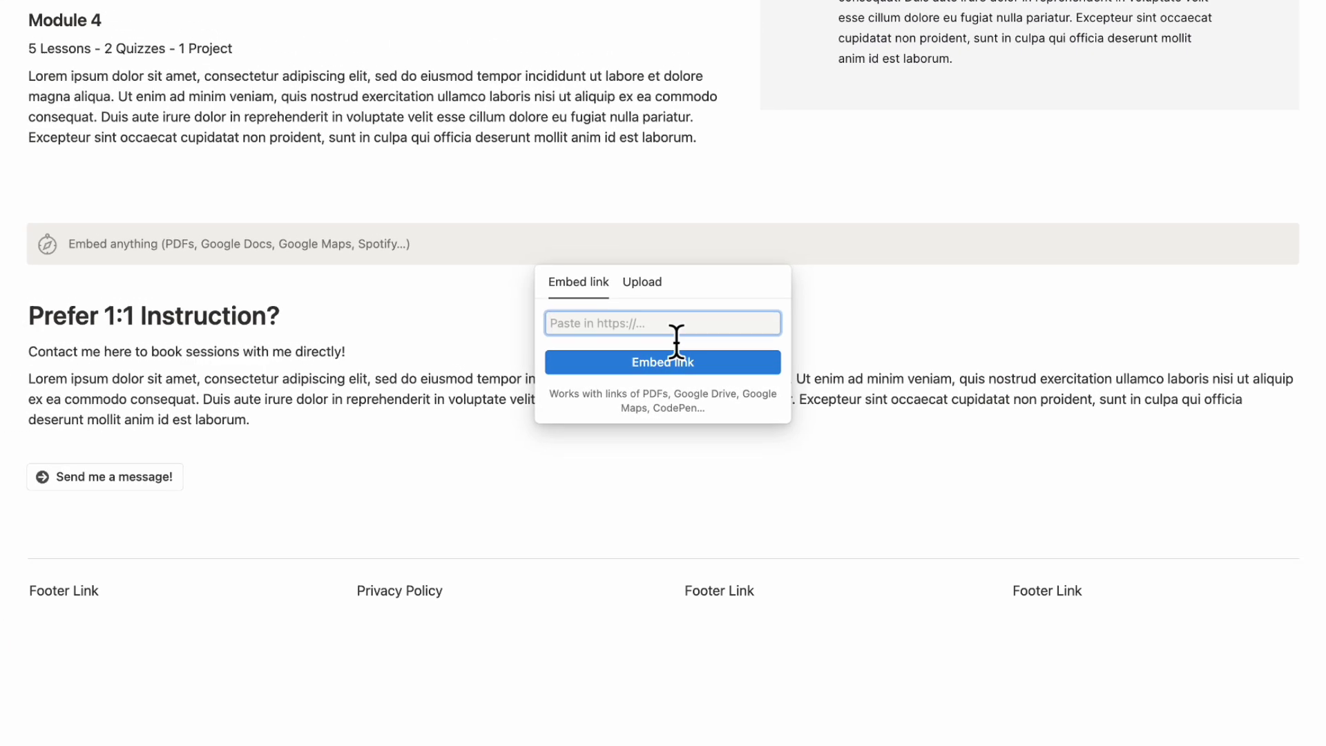
pyautogui.press('super+v')
pyautogui.click(678, 373)
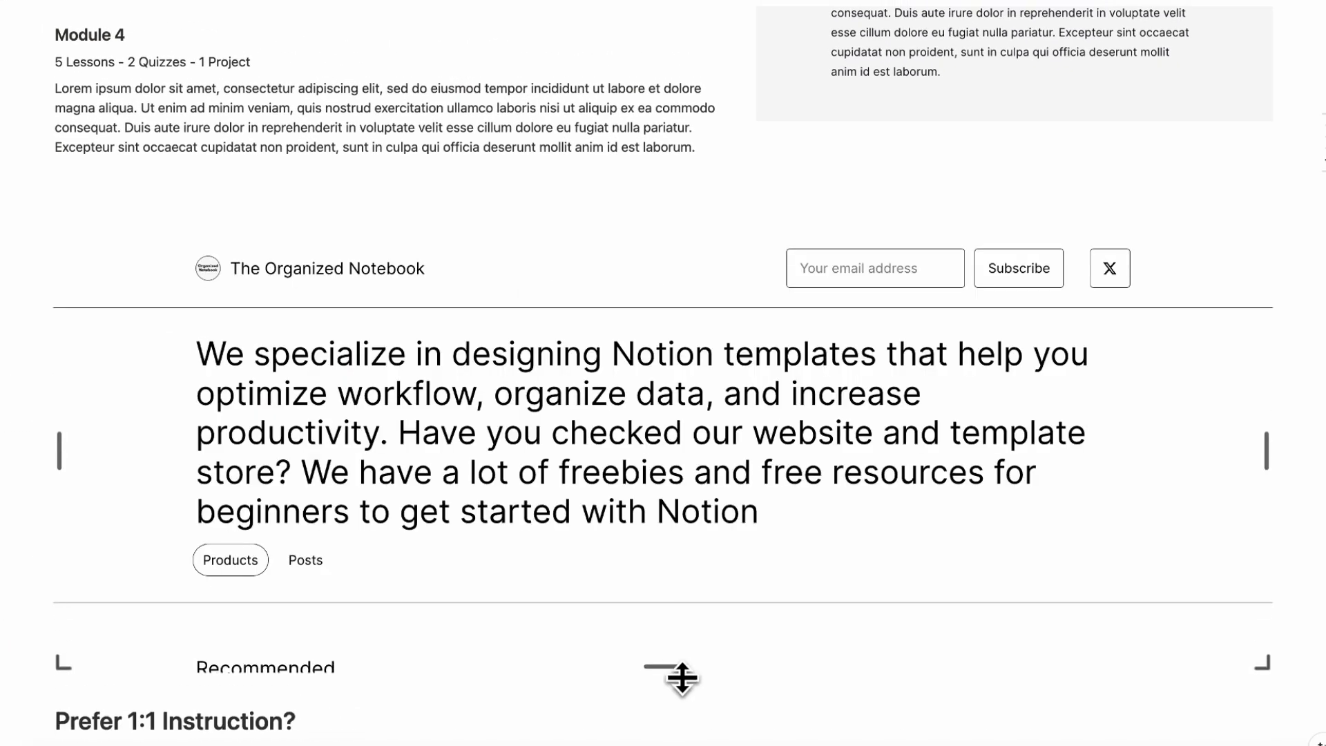
pyautogui.scroll(-1, 675, 730)
pyautogui.scroll(-10, 674, 730)
pyautogui.scroll(13, 652, 302)
pyautogui.scroll(-8, 1061, 625)
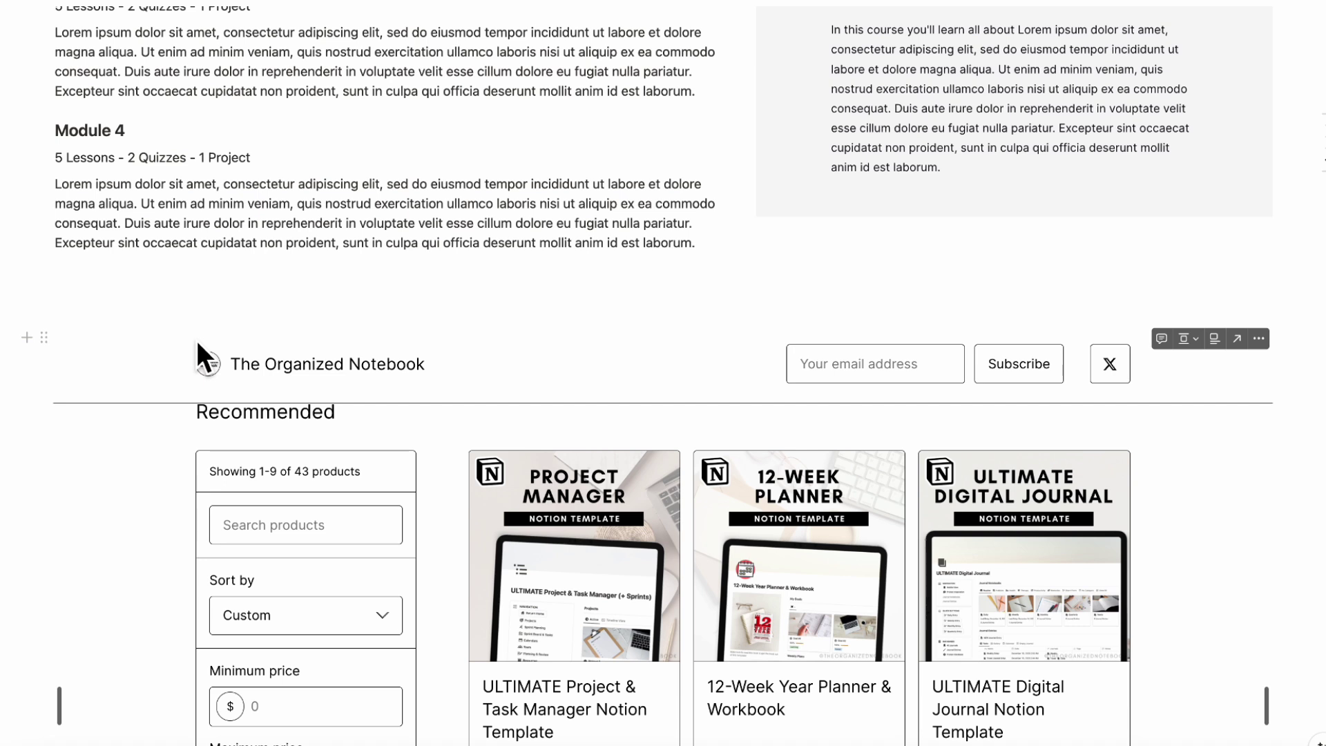
# Delete the Gumroad store embed from the Store page
pyautogui.click(44, 337)
pyautogui.press('Delete')
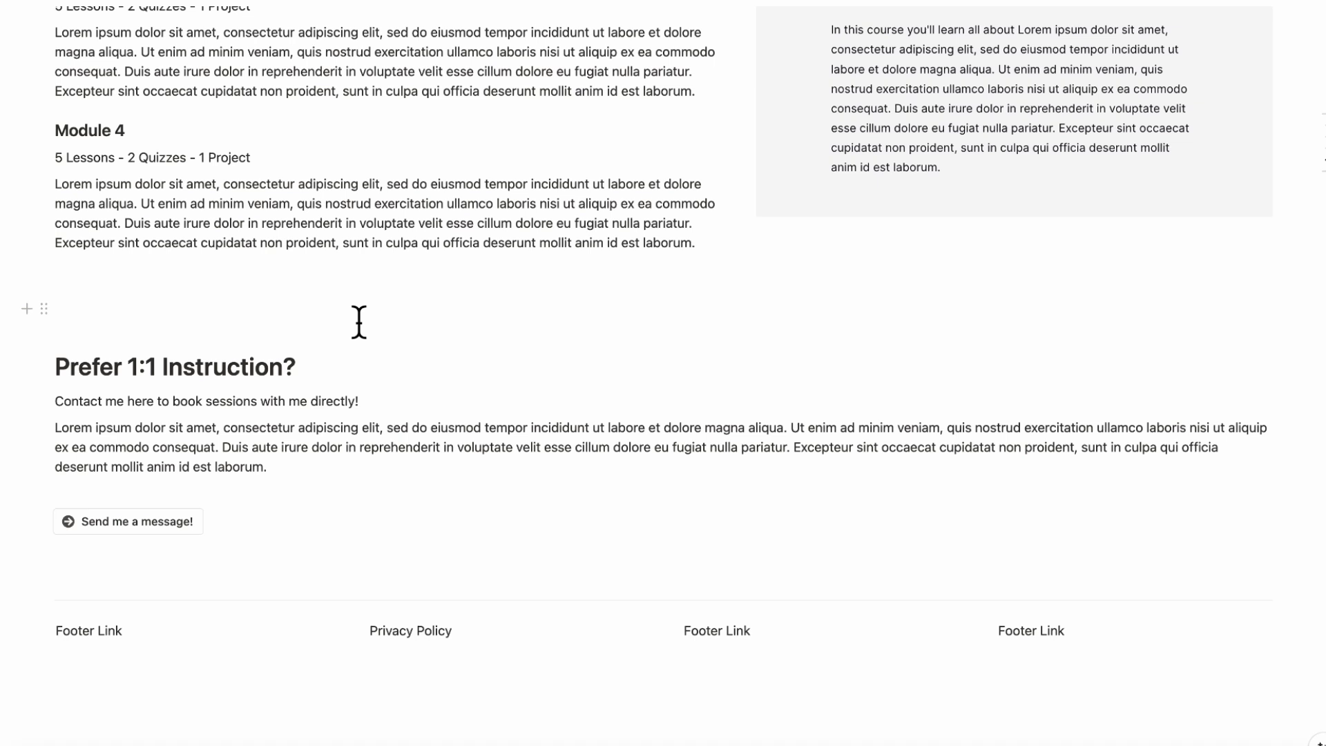
# Open the Contact page, switch to Tally, create a form from the Contact form template, then publish it and copy its link
pyautogui.click(164, 525)
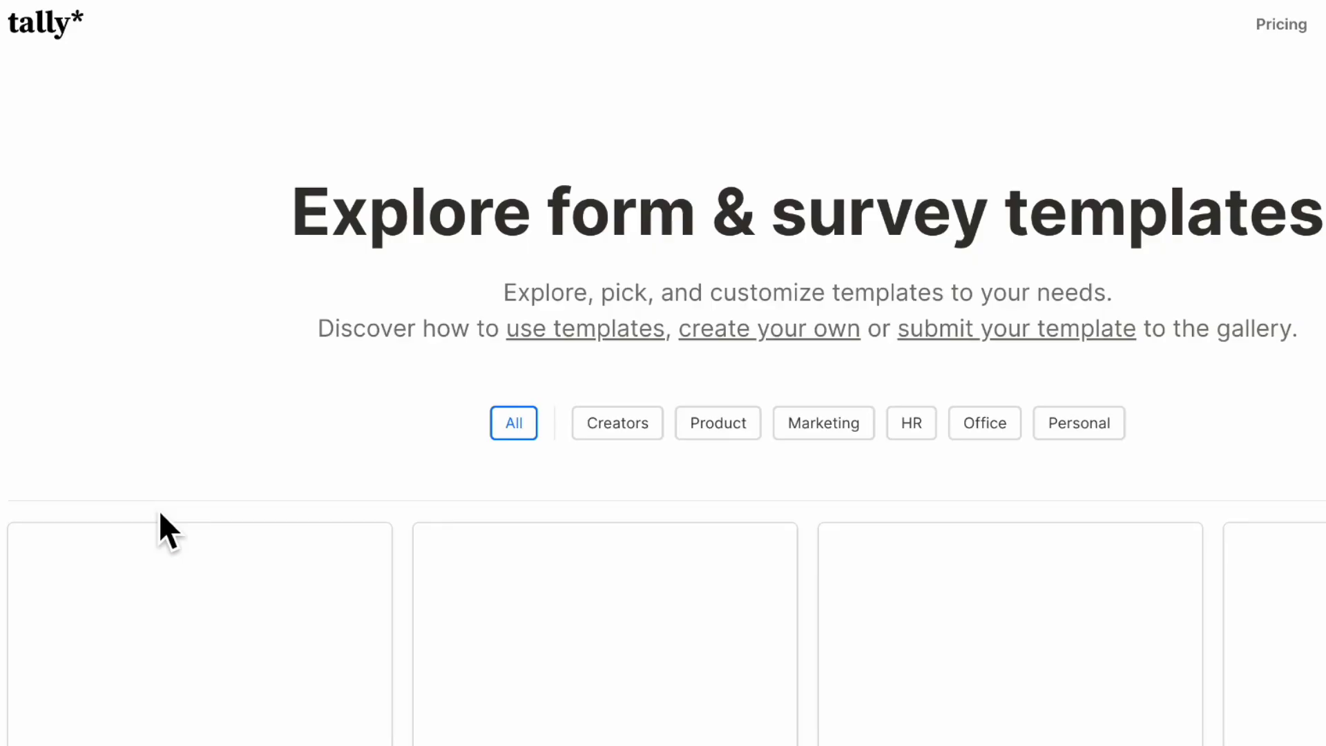
pyautogui.scroll(-3, 159, 528)
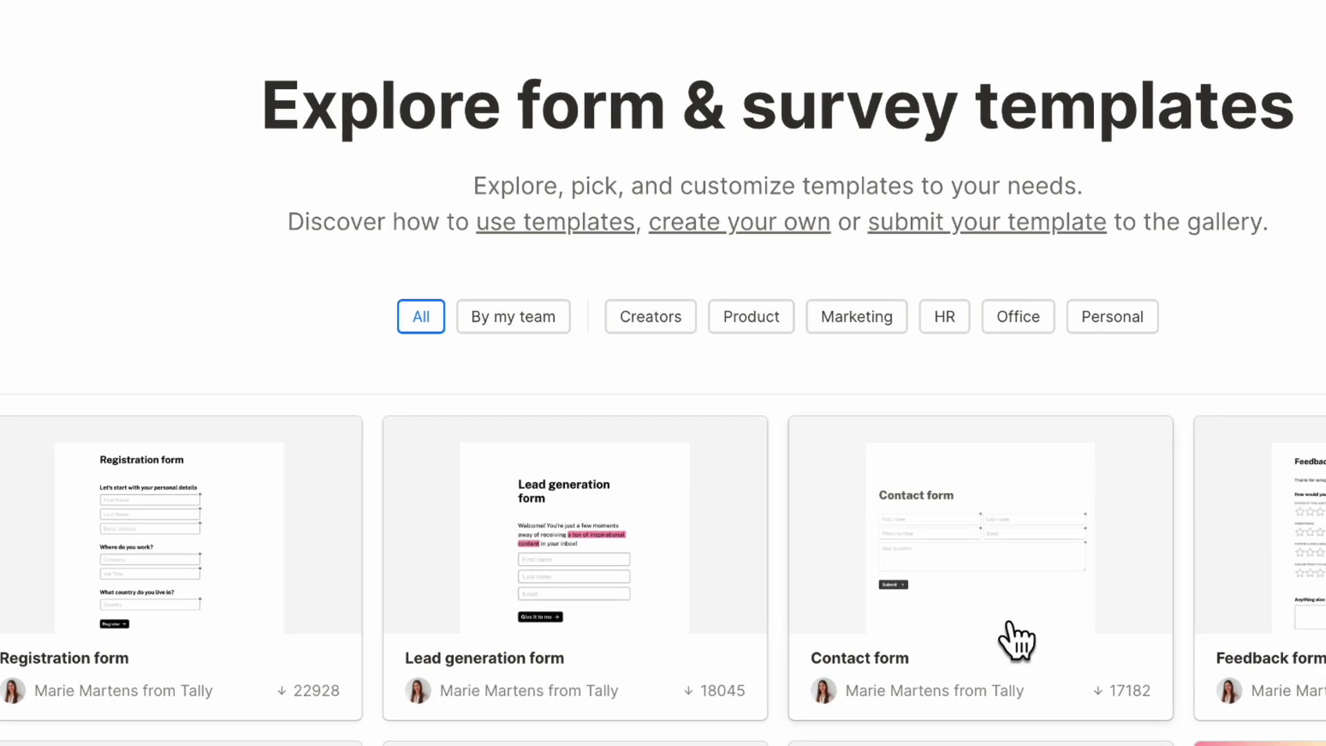
pyautogui.click(772, 651)
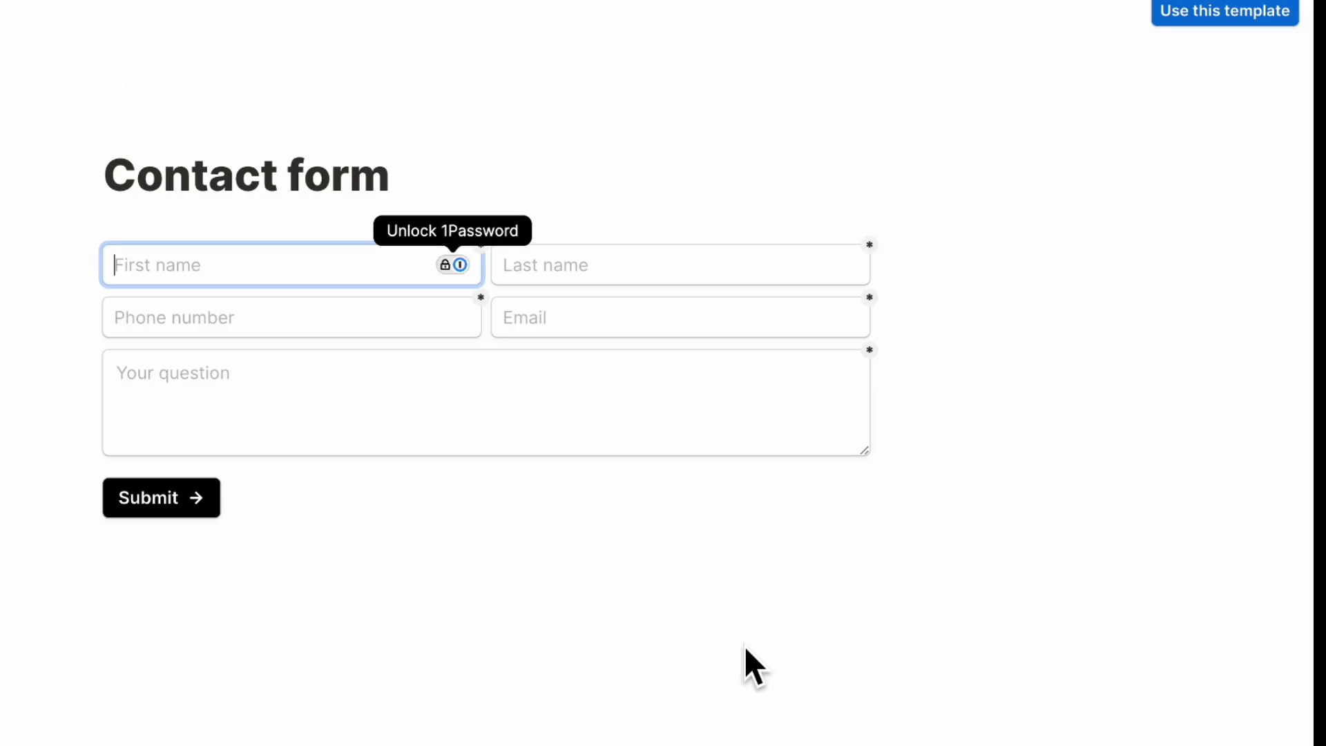
pyautogui.click(1209, 21)
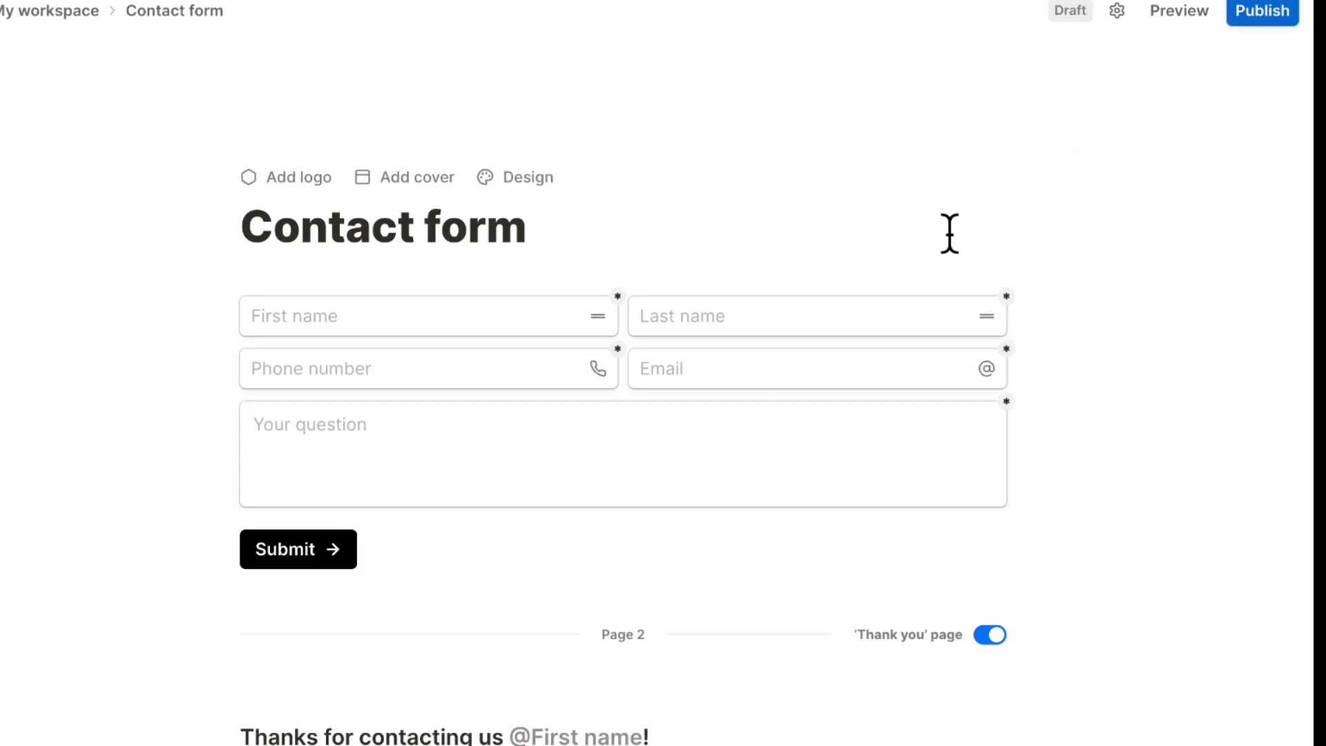
pyautogui.click(1269, 16)
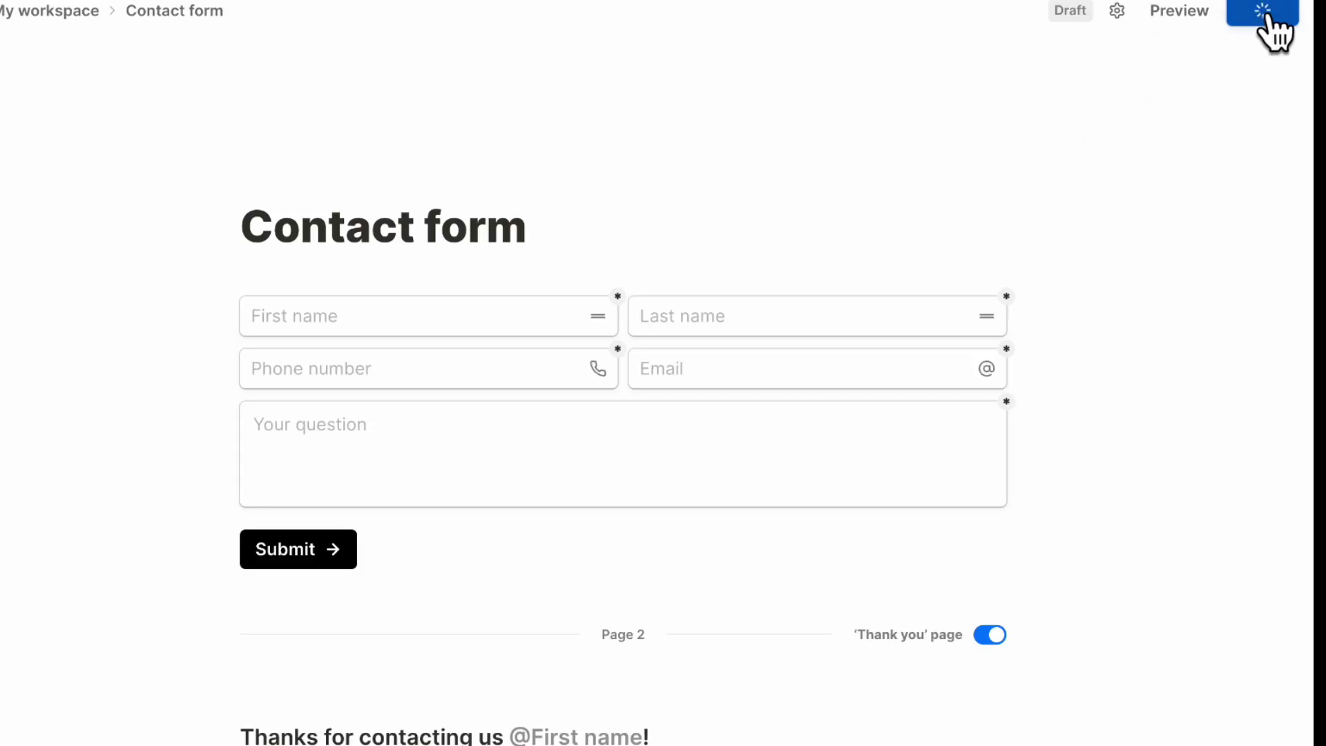
pyautogui.click(179, 389)
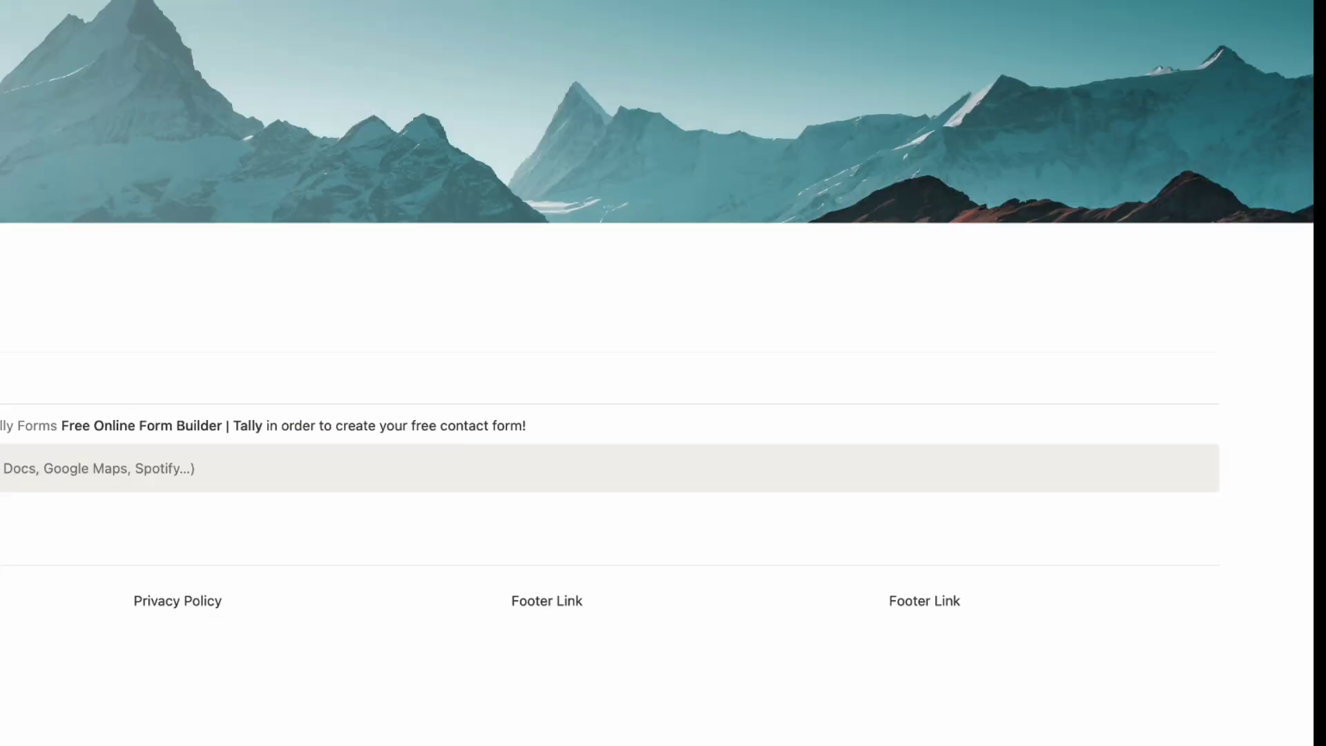
# Embed the Tally contact form link in the Notion Contact page's embed block and return to the home page
pyautogui.click(478, 474)
pyautogui.press('super+v')
pyautogui.click(536, 607)
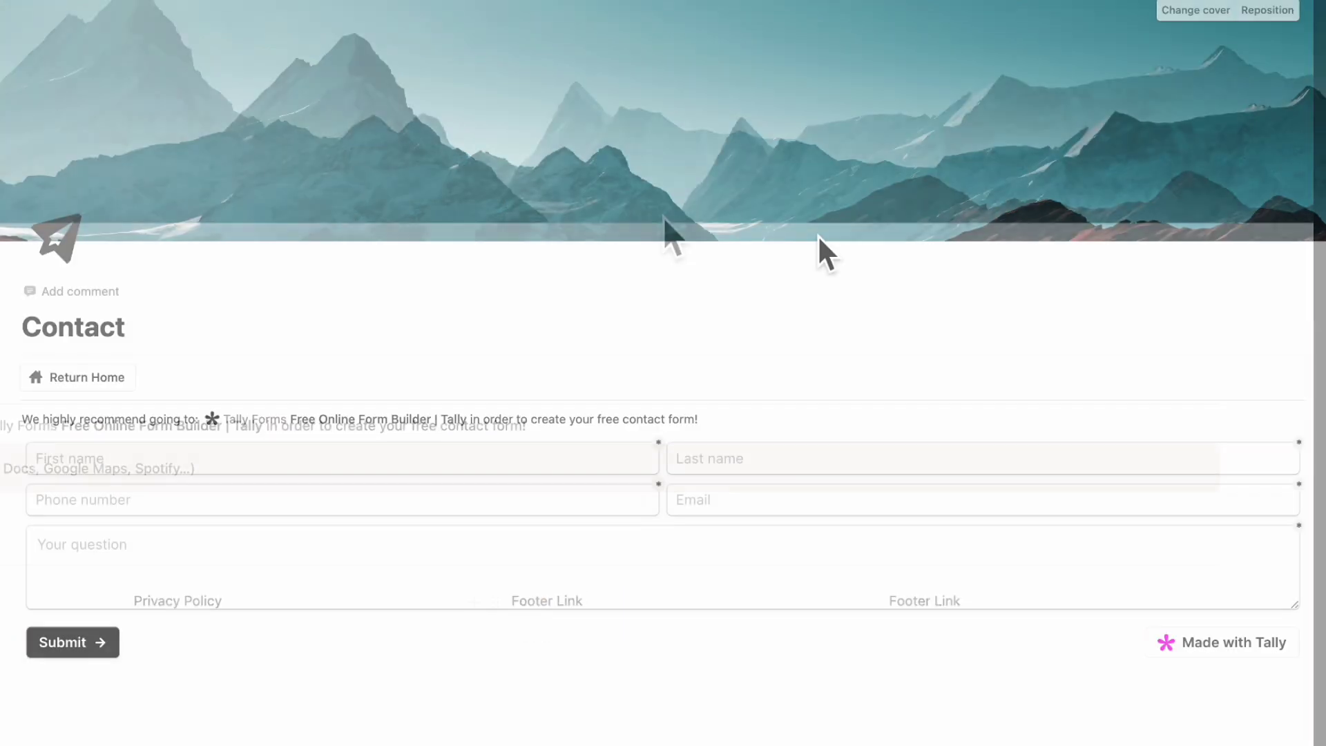
pyautogui.click(110, 385)
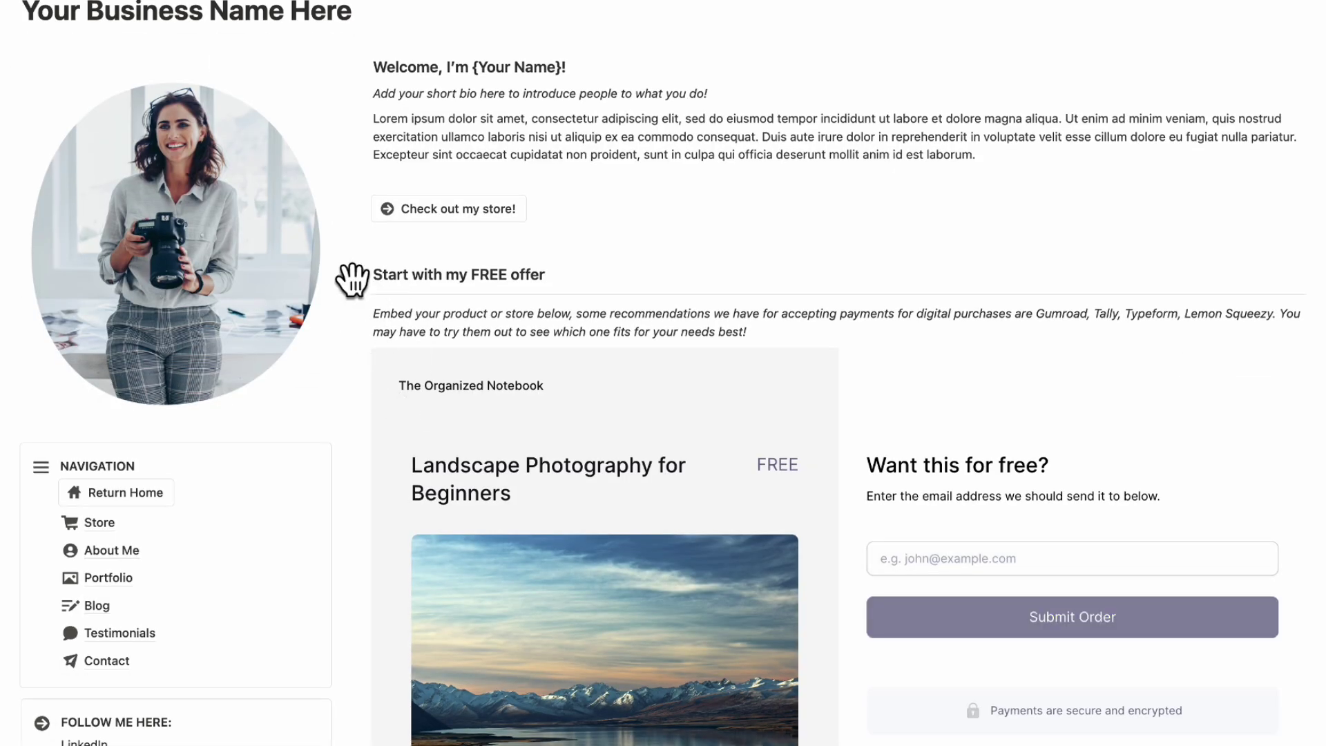
# Review the name and settings of the home page's Check out my store! button, leaving them as they are
pyautogui.scroll(-1, 304, 296)
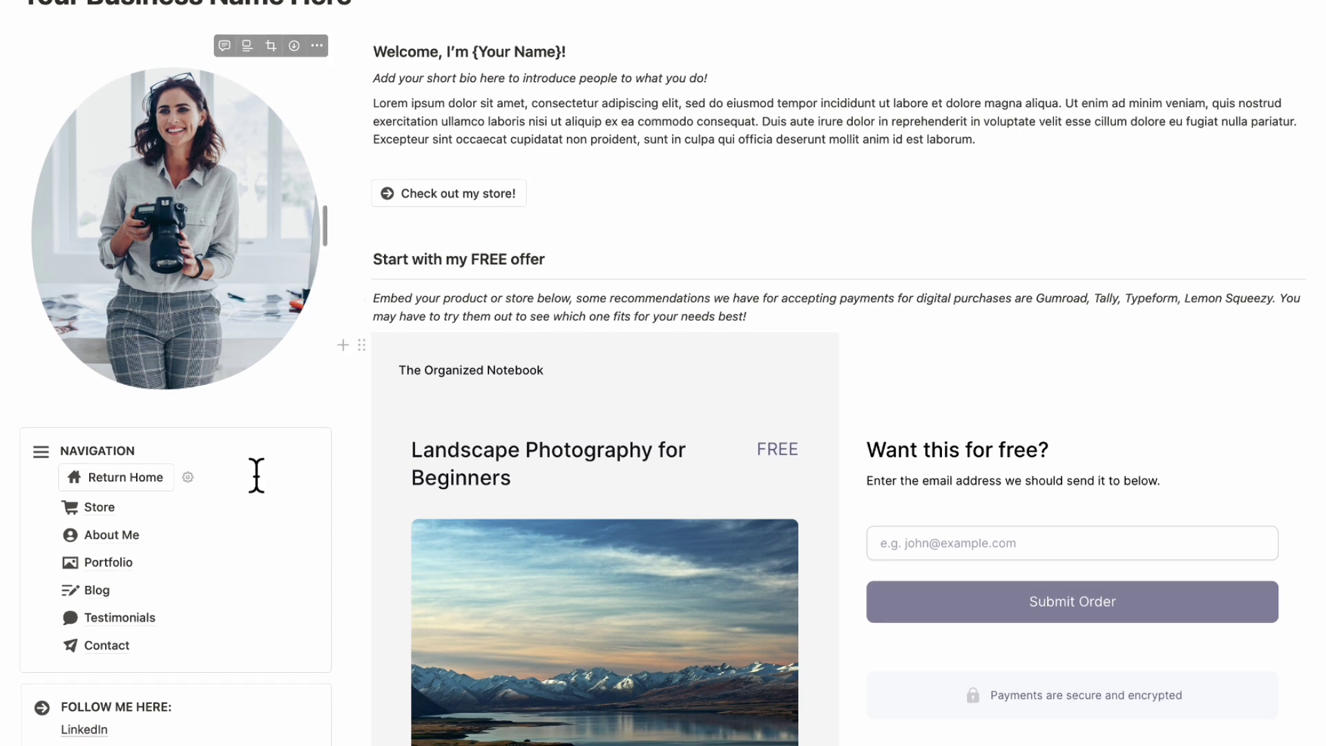
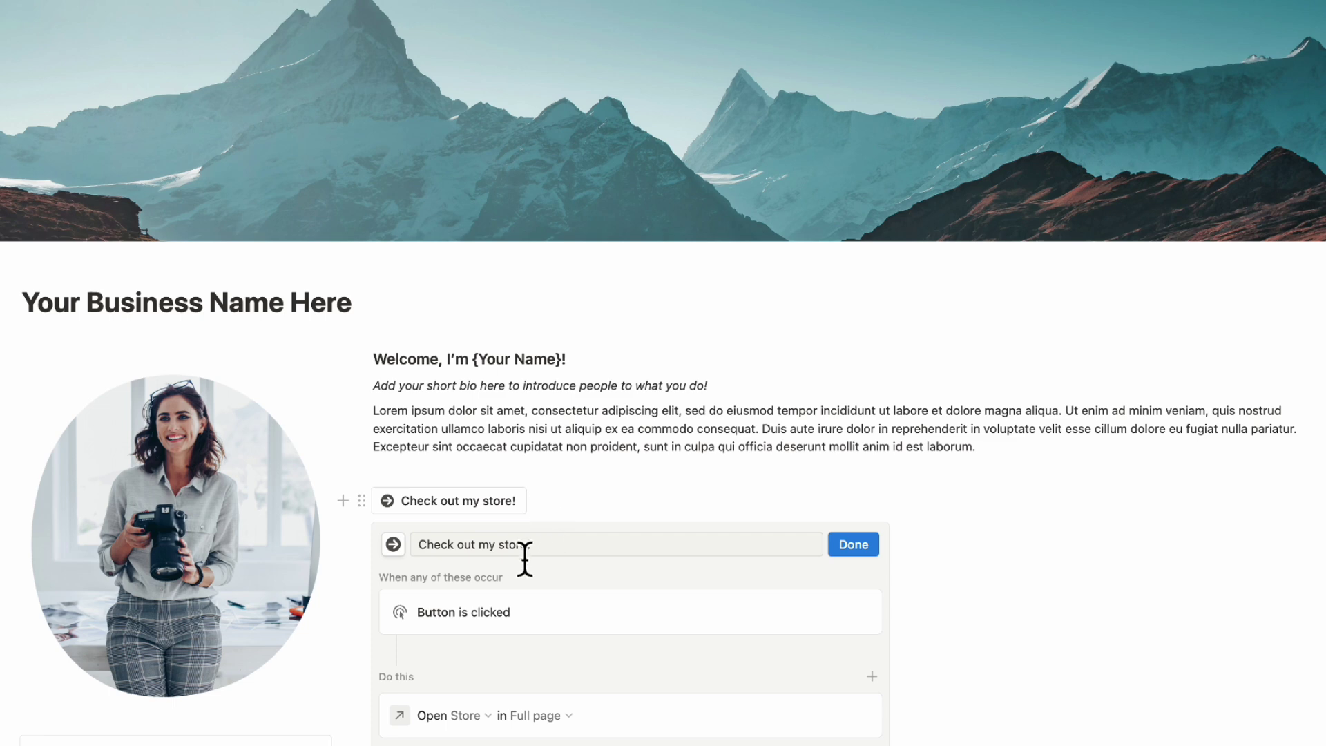
pyautogui.click(516, 552)
pyautogui.tripleClick(516, 552)
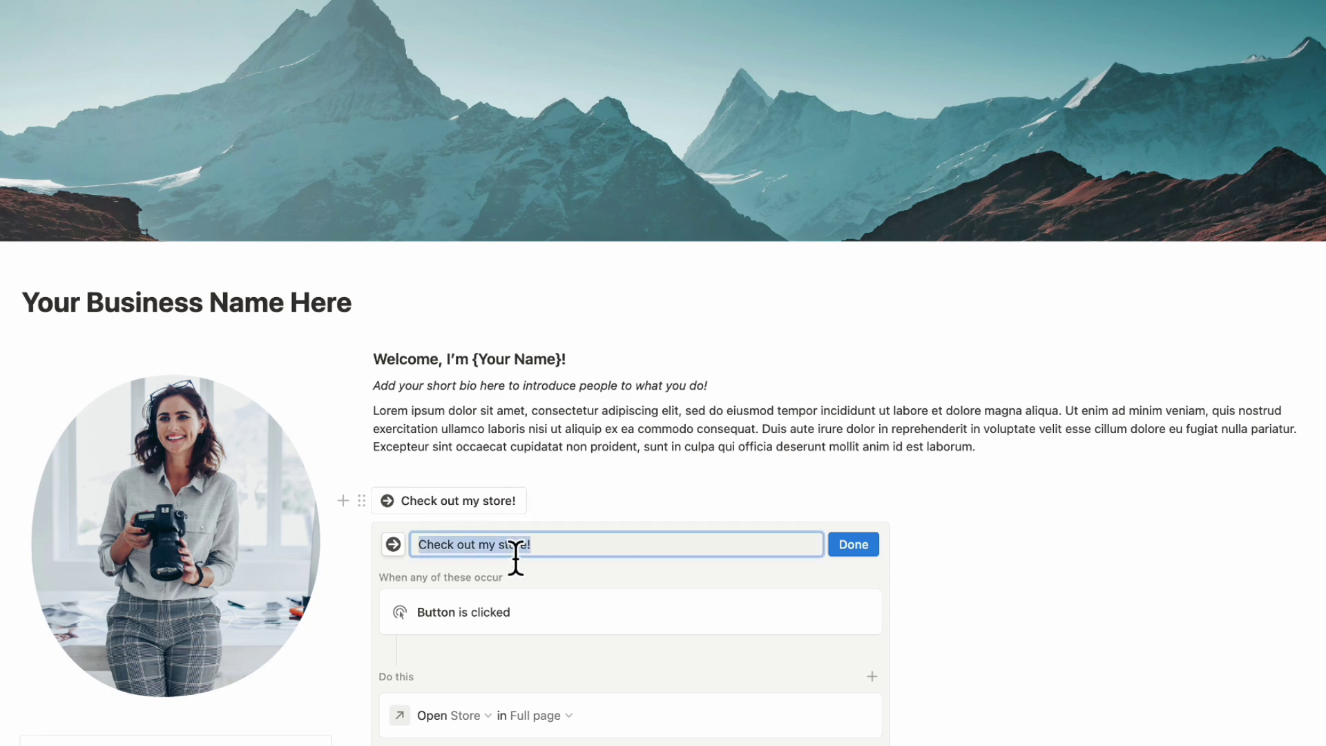
pyautogui.press('Escape')
pyautogui.scroll(-5, 861, 438)
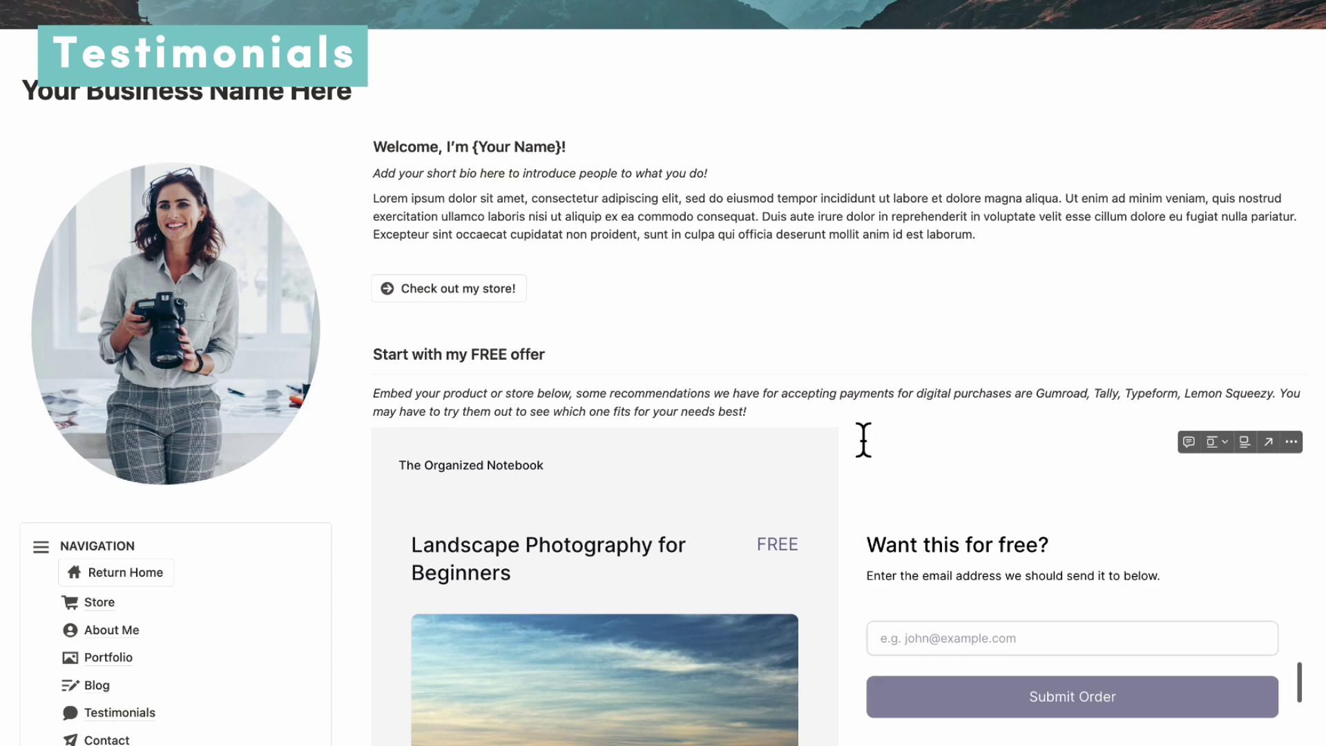
# Switch to Senja, log in to the account, and browse the available testimonial widgets in the Studio
pyautogui.scroll(-3, 863, 439)
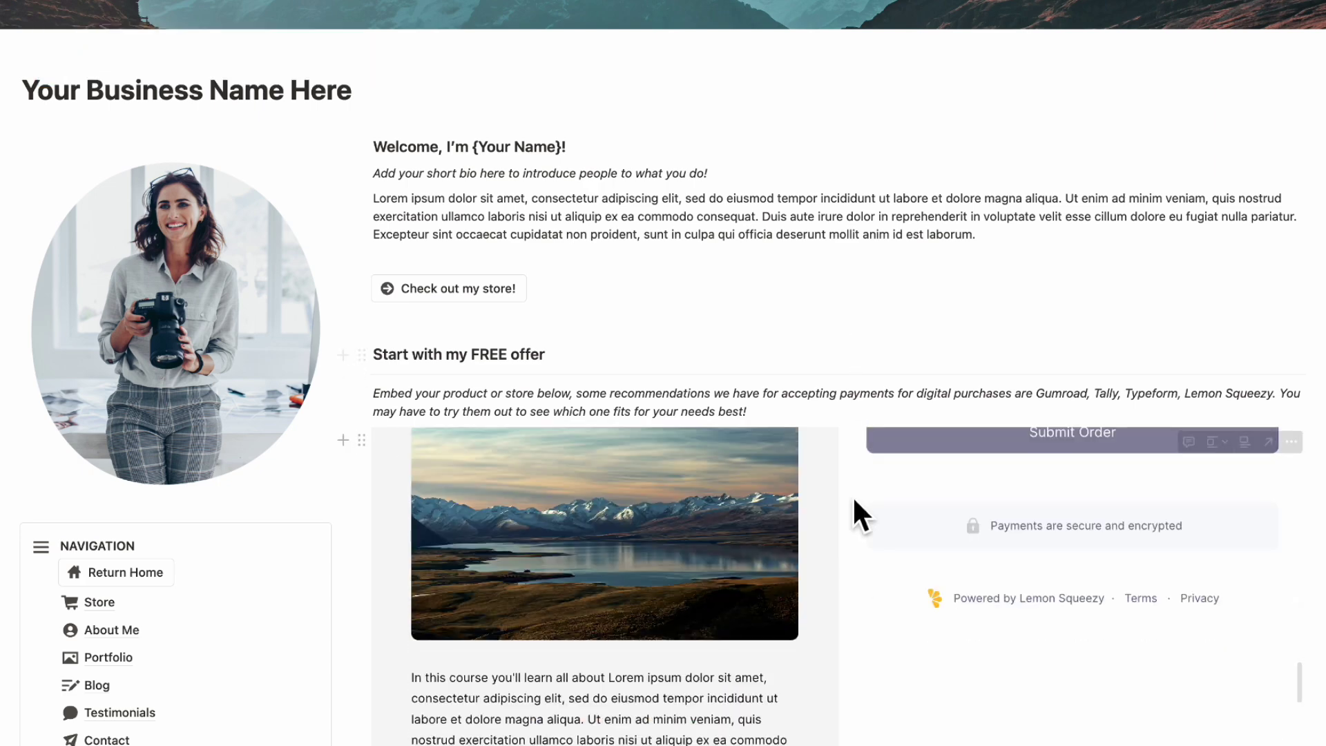
pyautogui.scroll(3, 854, 509)
pyautogui.scroll(-10, 856, 391)
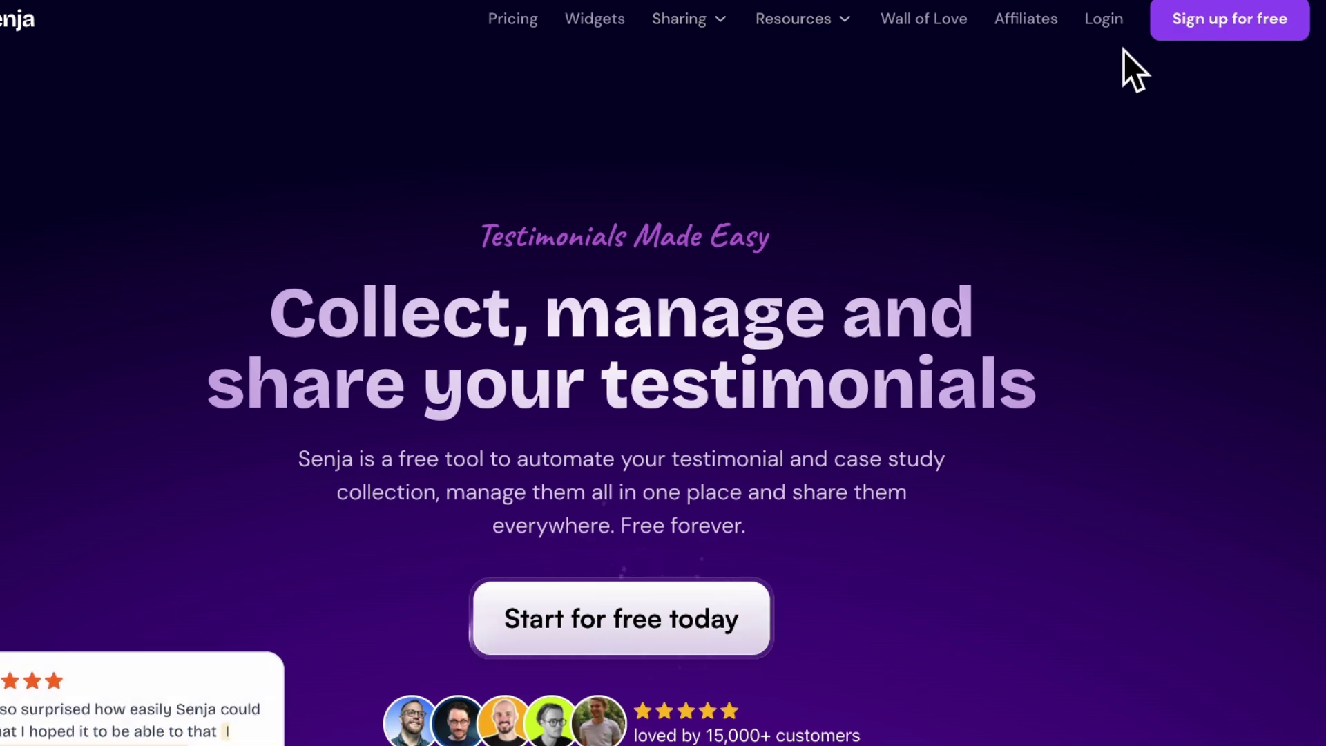
pyautogui.click(1104, 24)
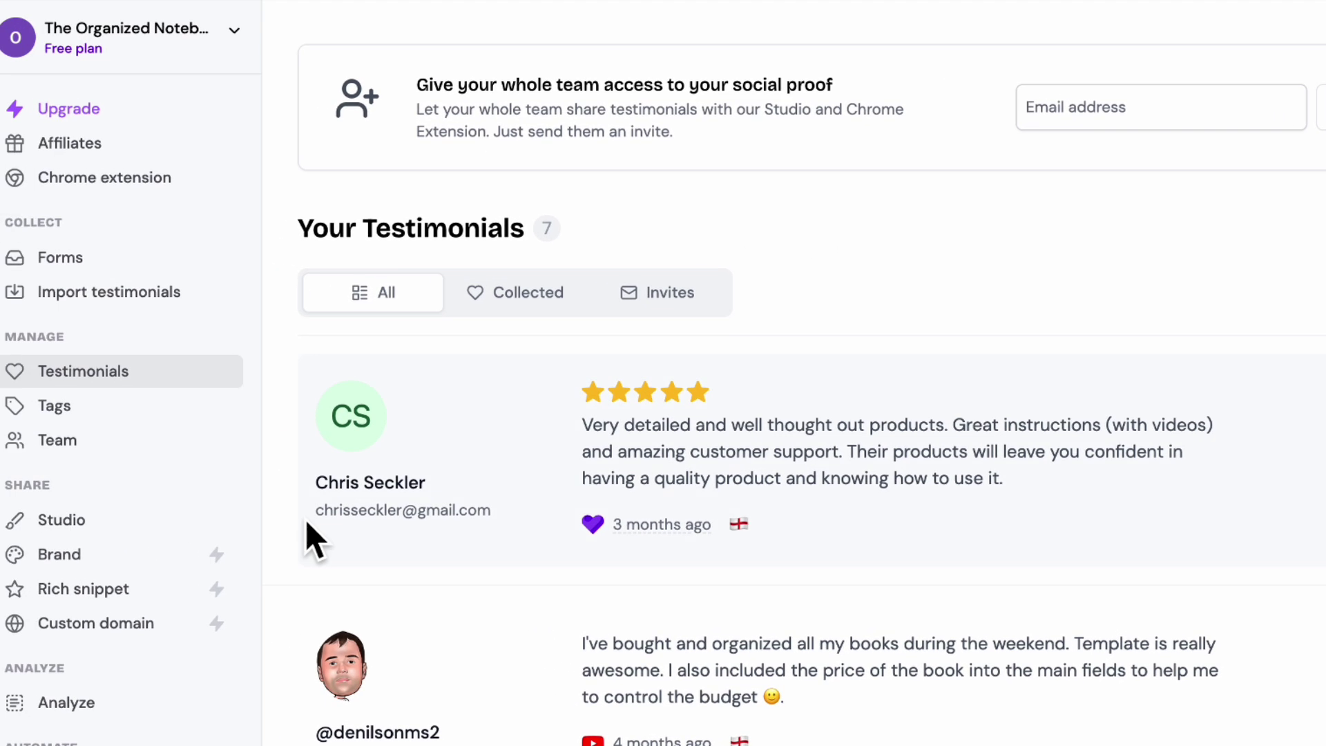
pyautogui.click(136, 526)
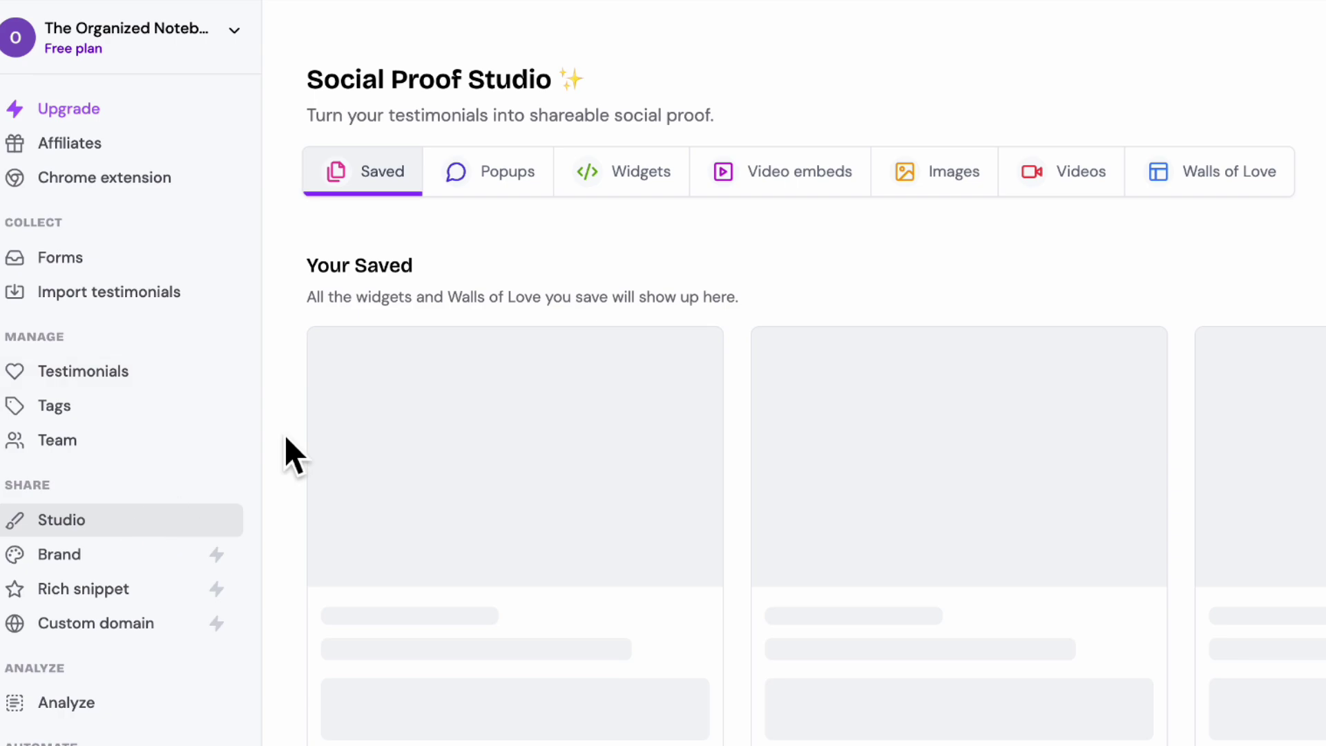
pyautogui.click(631, 84)
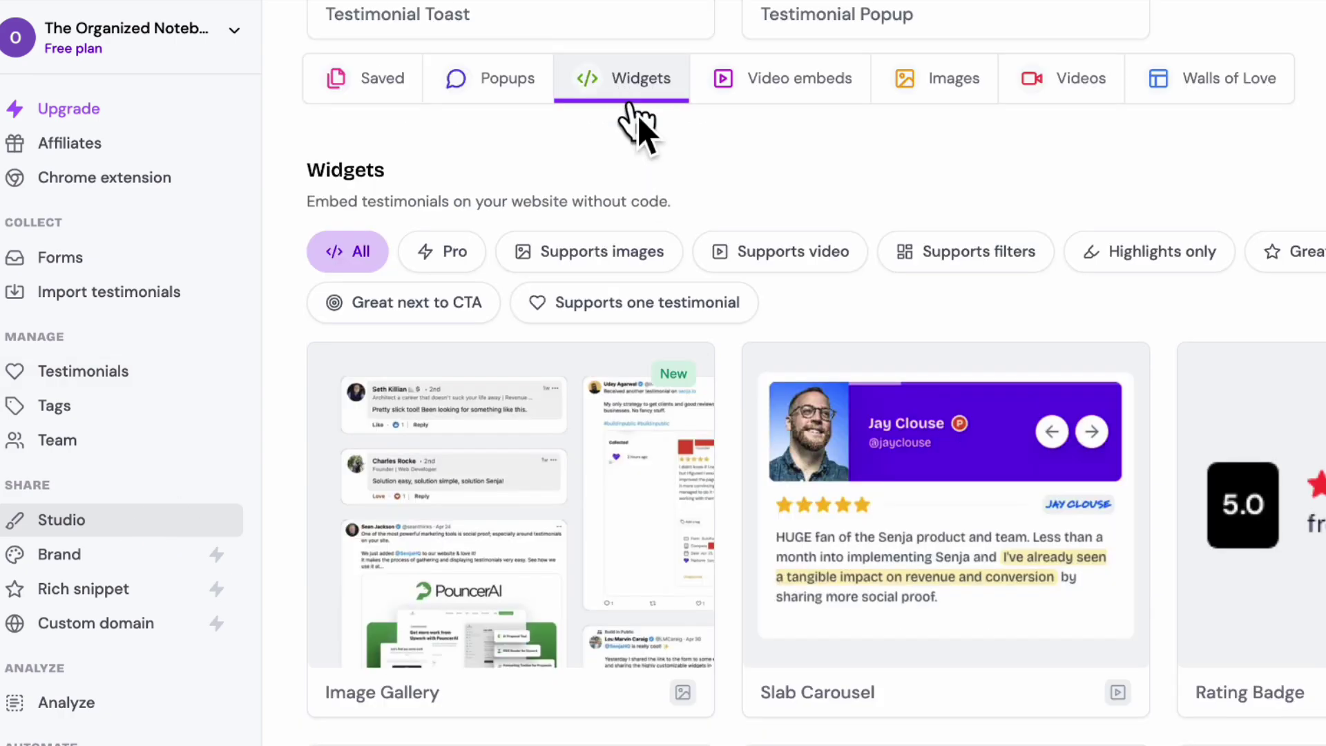
pyautogui.scroll(-9, 670, 261)
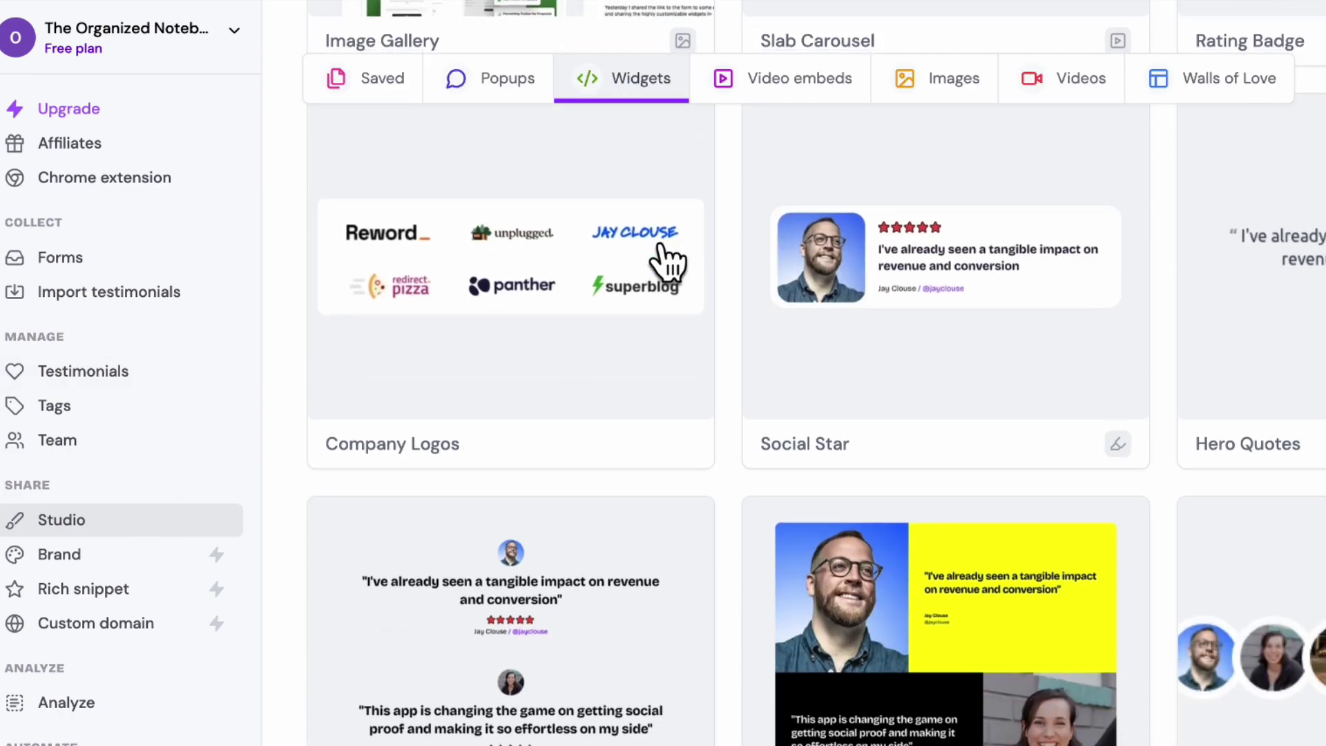
pyautogui.scroll(-15, 669, 260)
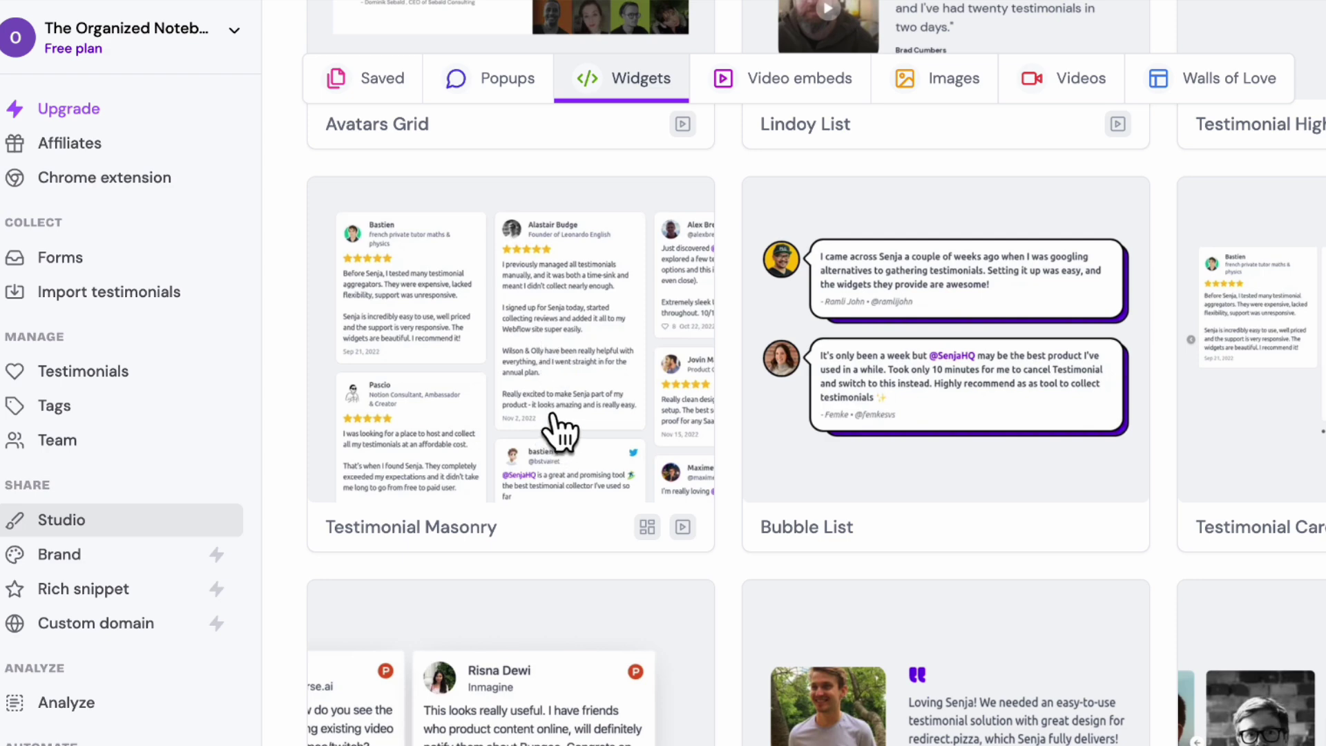
# Create a Testimonial Masonry widget named masonry, with Home Page as the place to embed it
pyautogui.click(584, 448)
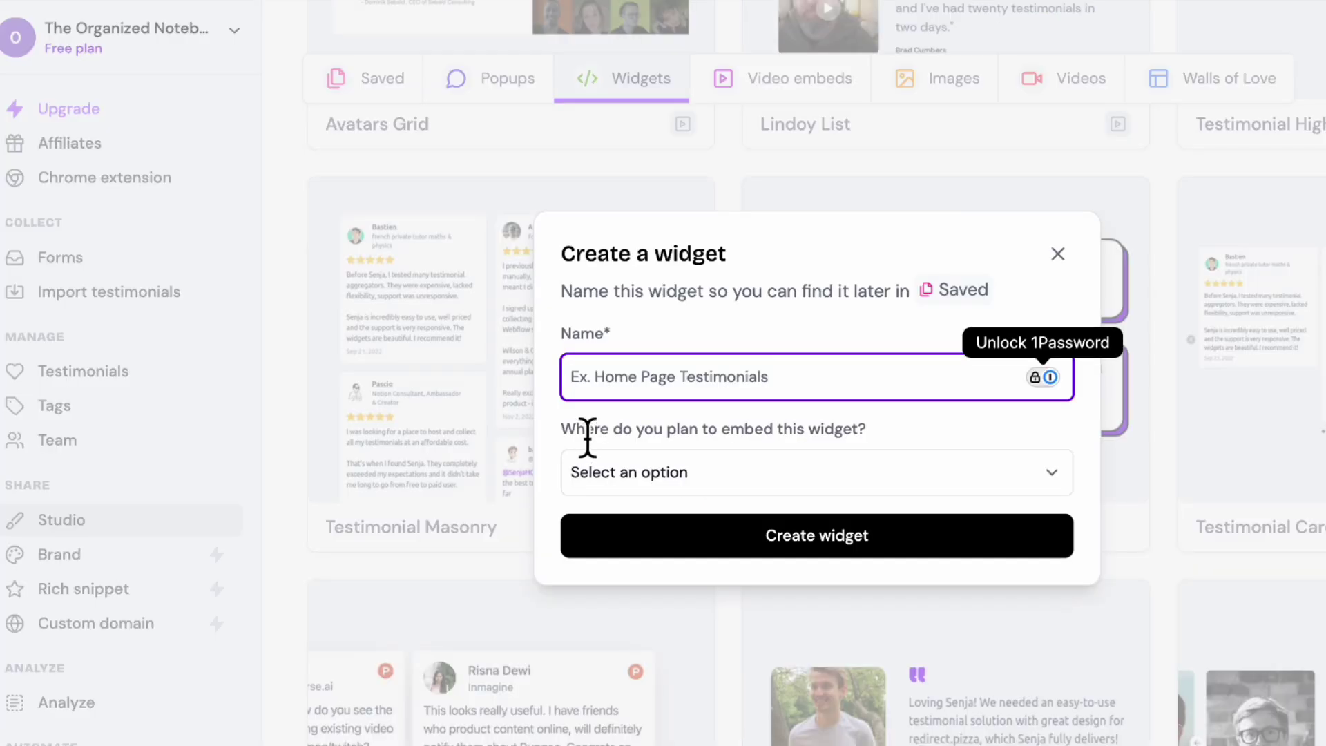
pyautogui.write('masonry')
pyautogui.click(706, 484)
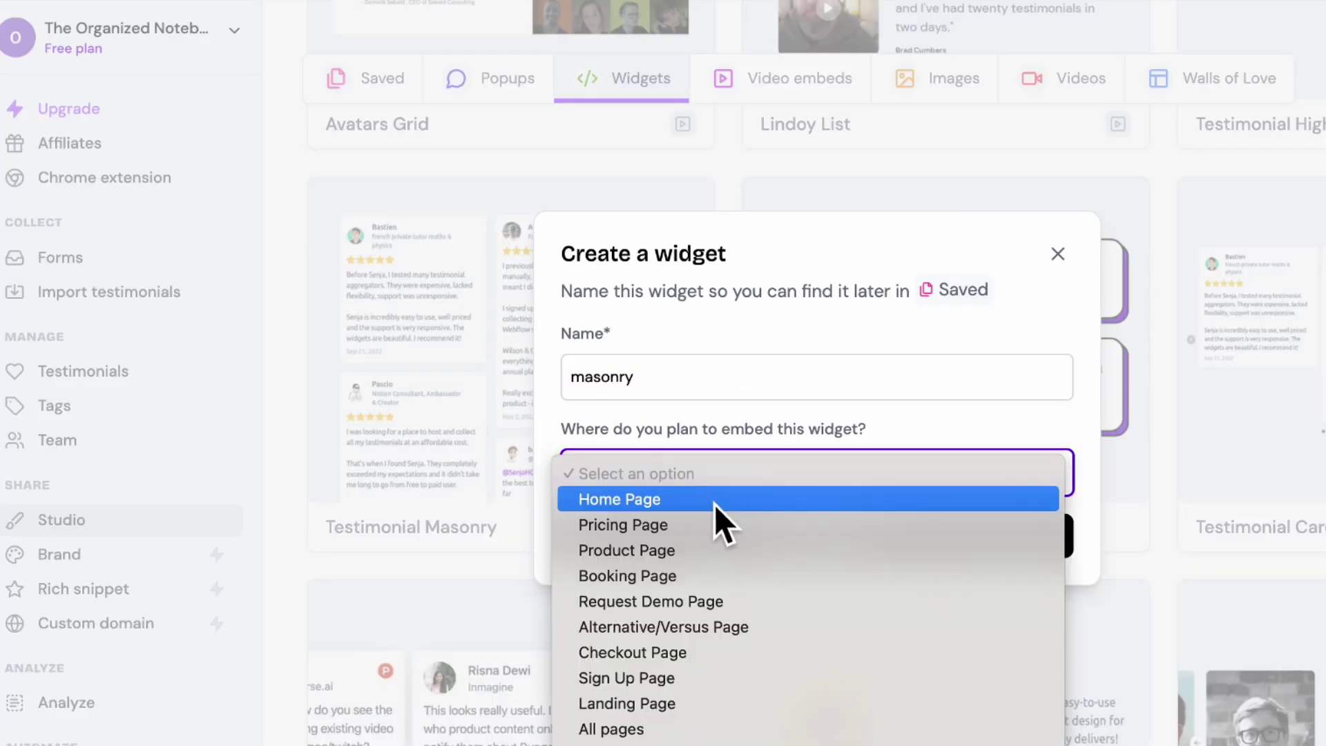
pyautogui.click(720, 507)
pyautogui.click(753, 542)
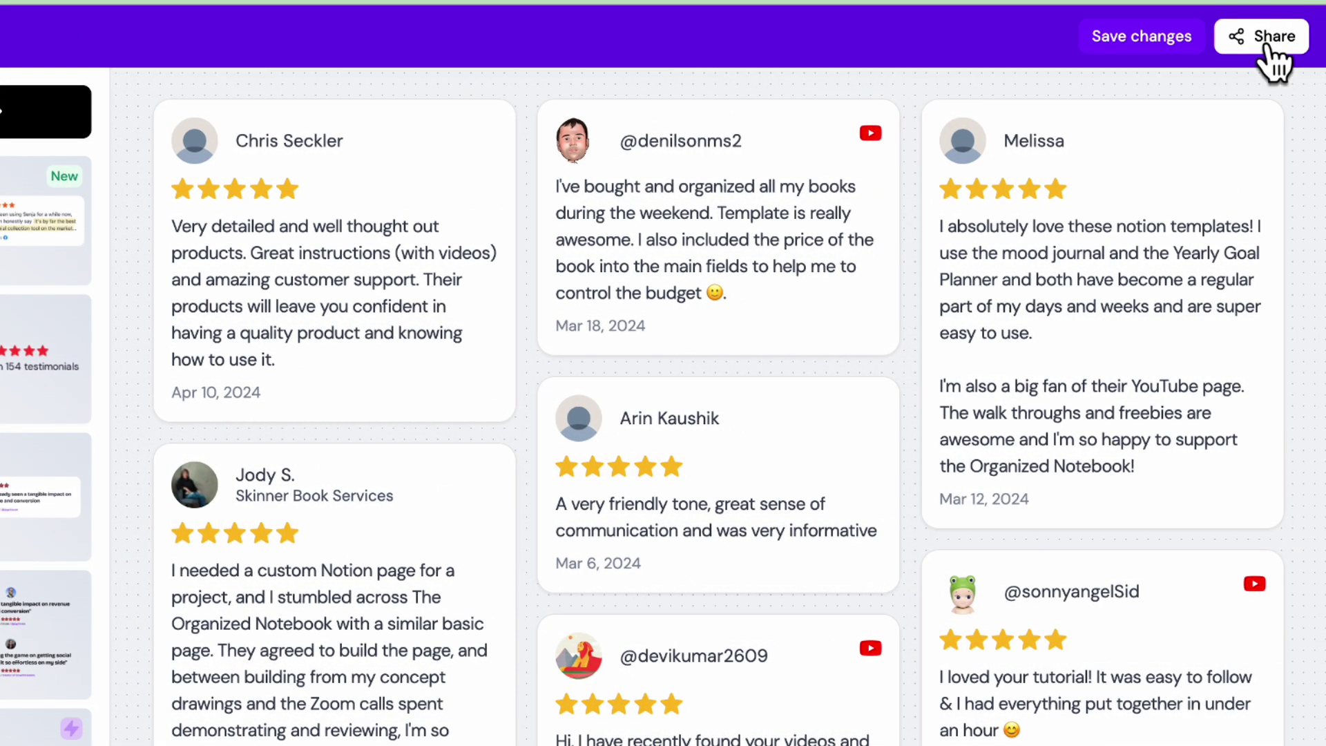
# Copy the masonry widget's share link and embed it in the Testimonials section of the Notion home page
pyautogui.click(1270, 43)
pyautogui.click(1047, 250)
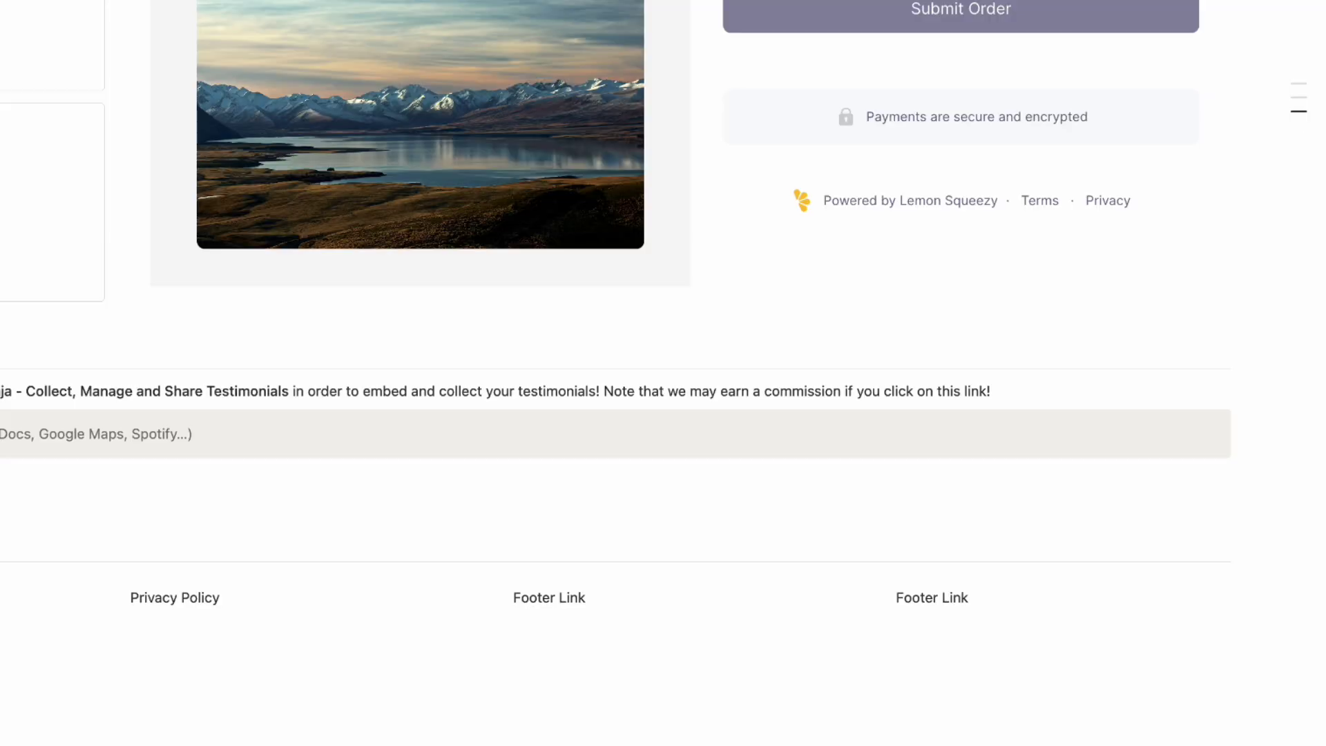
pyautogui.click(401, 446)
pyautogui.hotkey('ctrl', 'v')
pyautogui.click(488, 572)
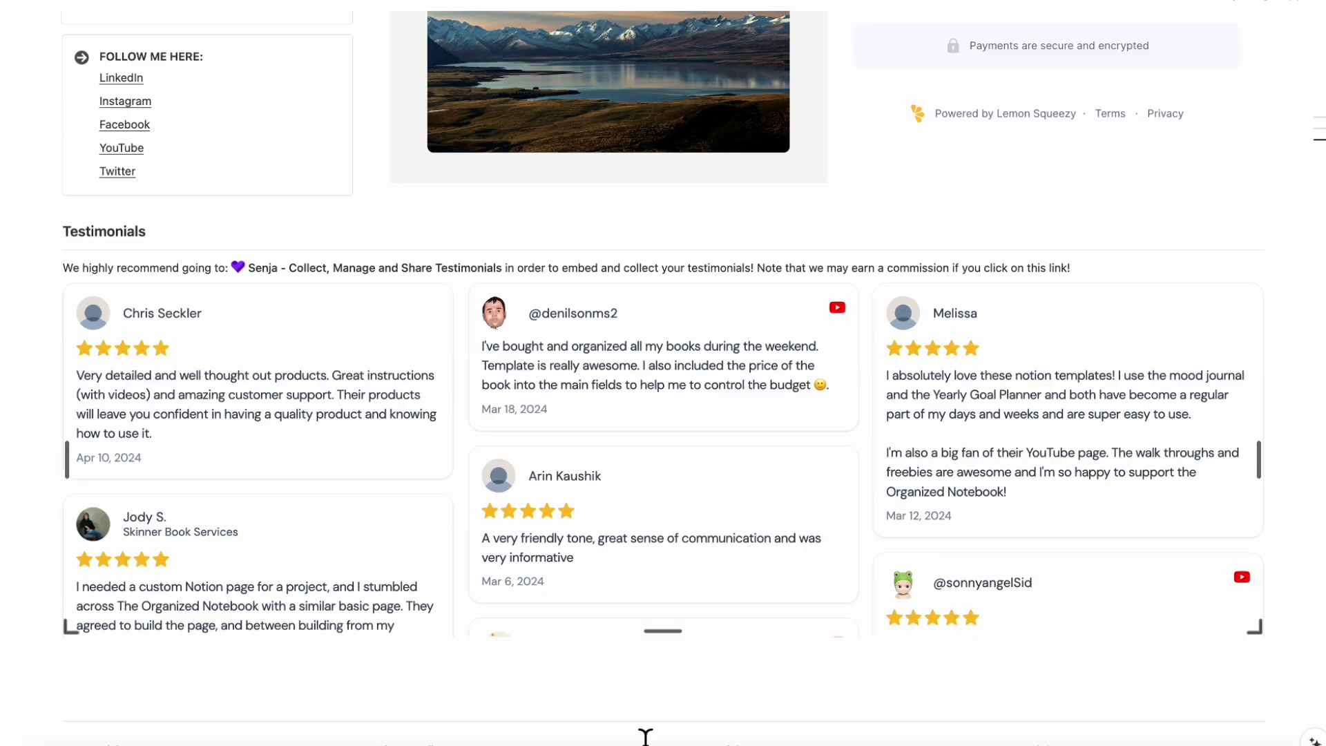
# Increase the height of the home page's Senja embed until all testimonials fit inside it
pyautogui.scroll(-5, 646, 691)
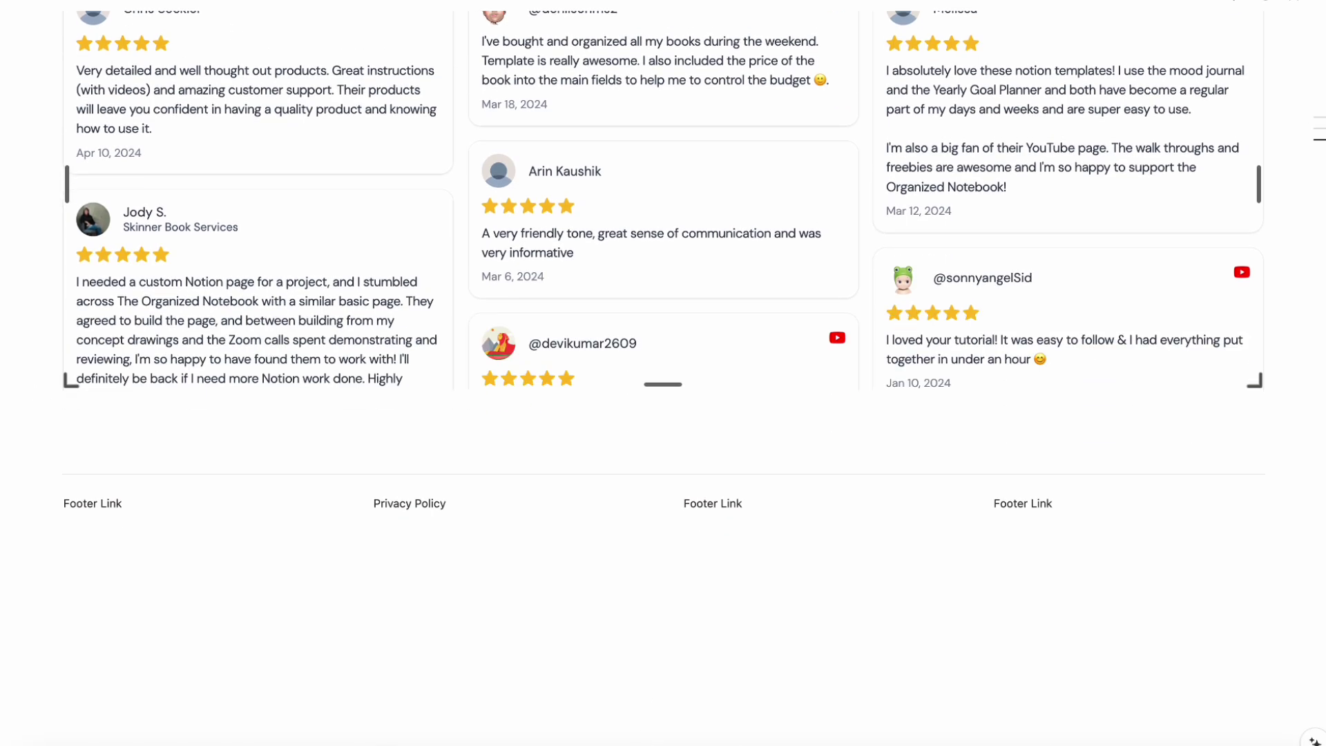
pyautogui.moveTo(669, 397); pyautogui.dragTo(670, 598)
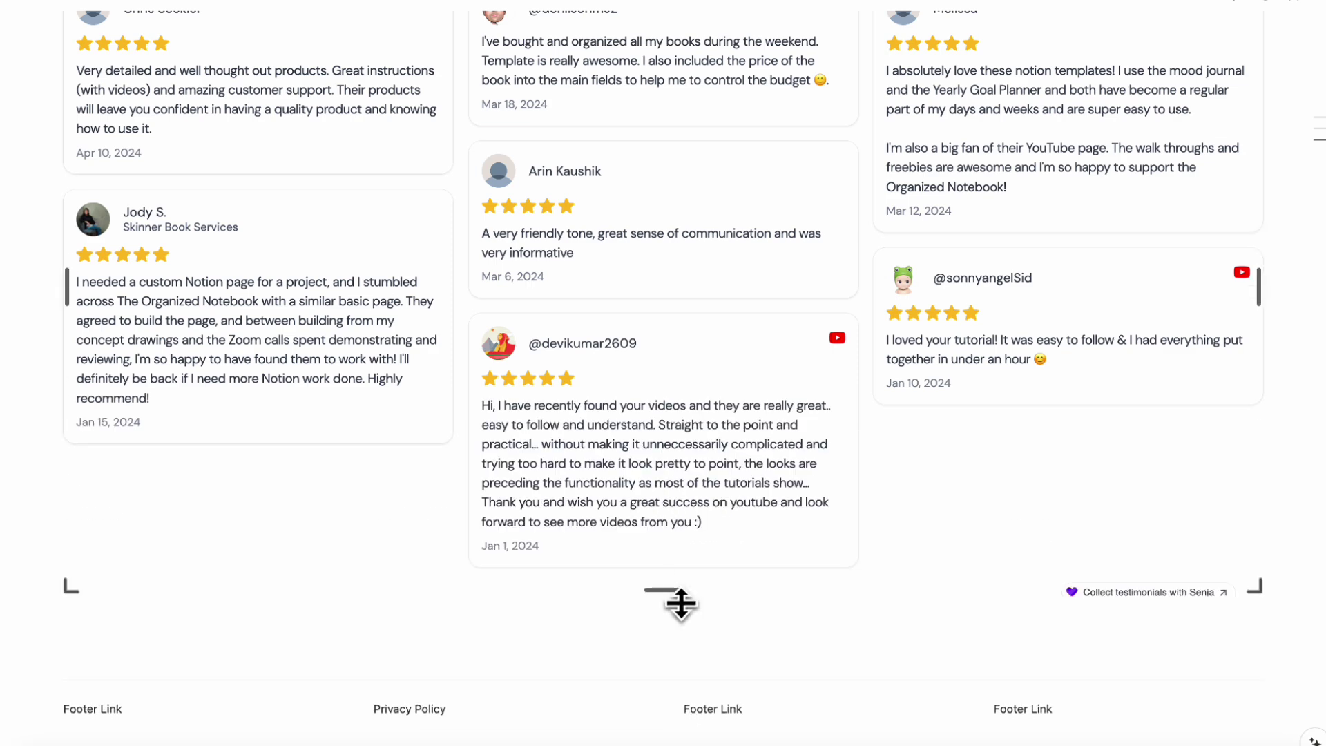
pyautogui.scroll(6, 681, 603)
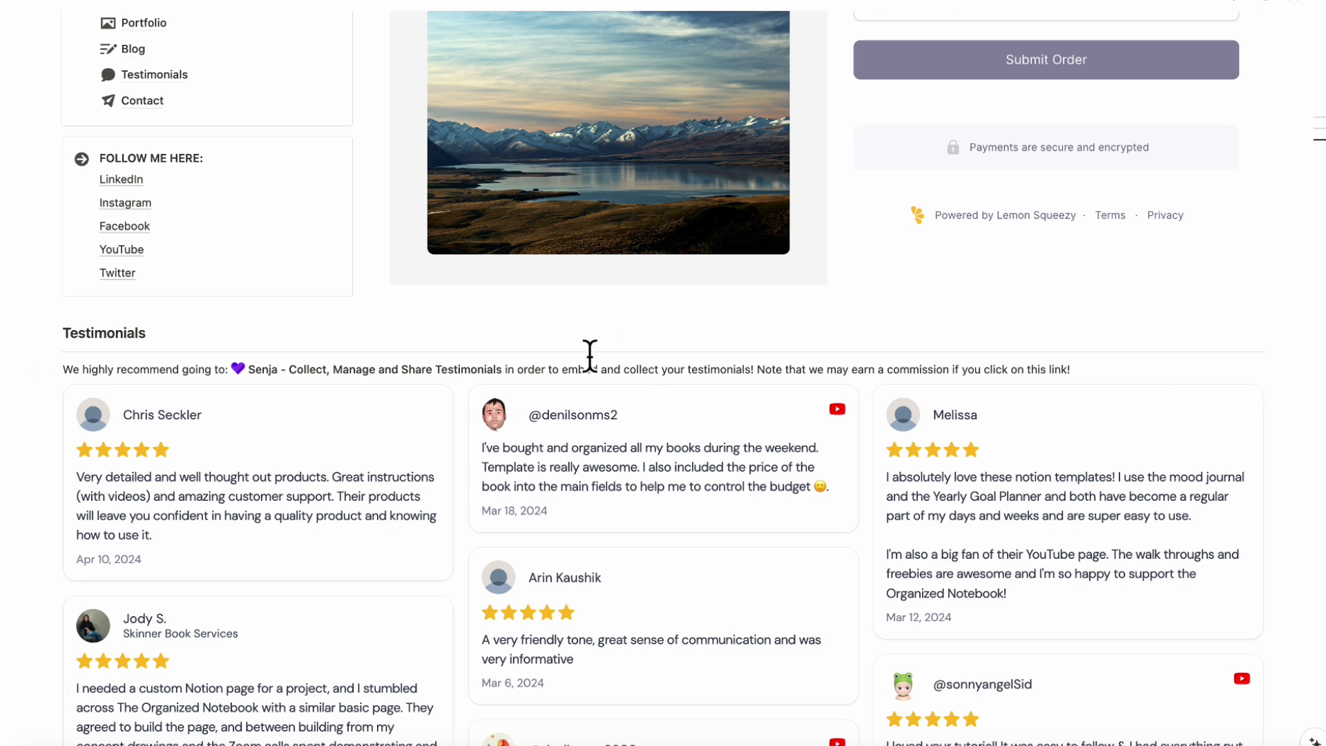
# Open the Testimonials subpage and embed the same Senja widget link in its embed block
pyautogui.click(167, 76)
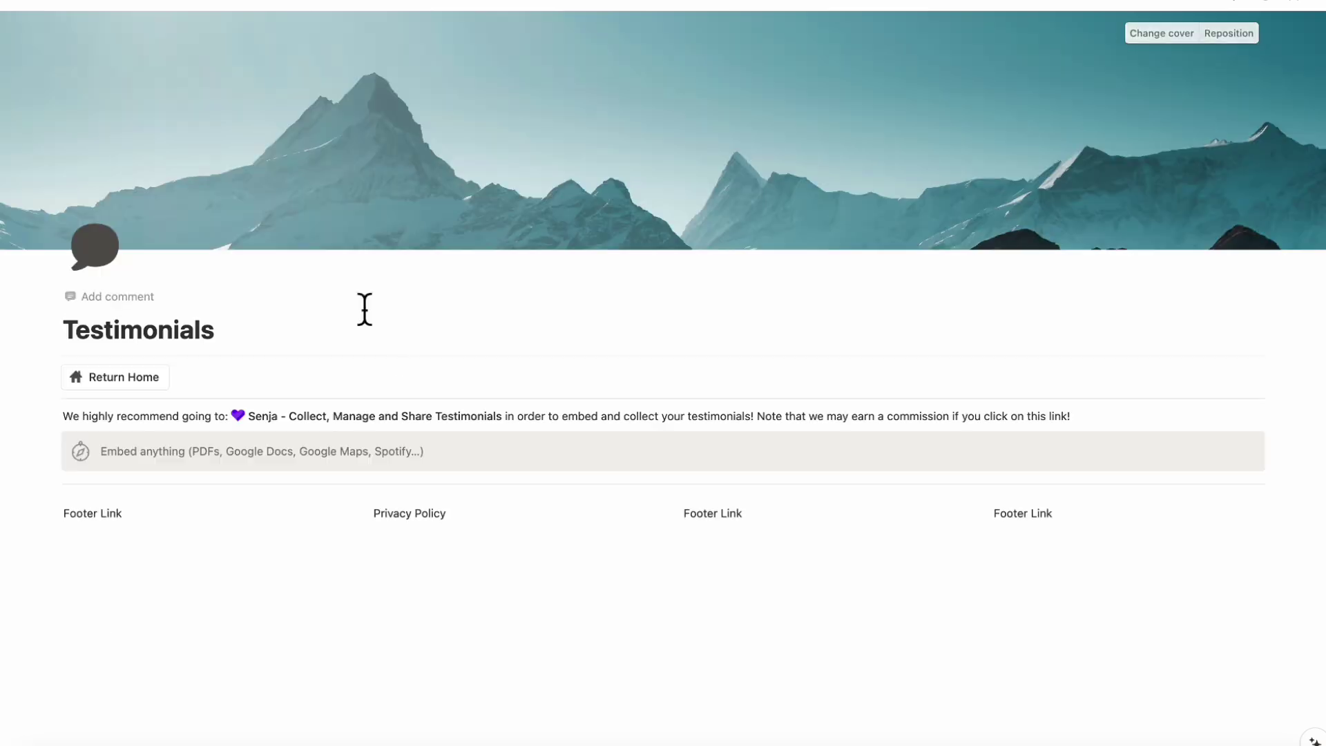
pyautogui.click(388, 450)
pyautogui.press('super+v')
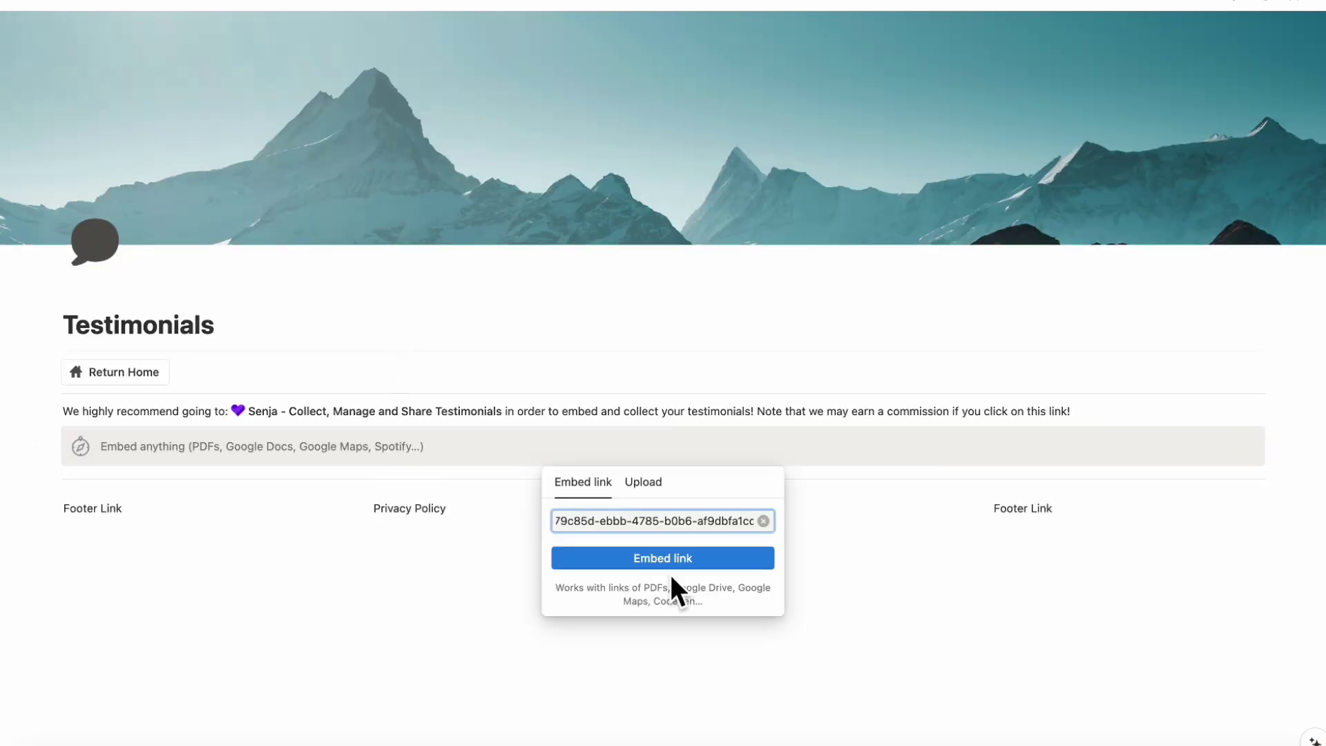
pyautogui.click(663, 558)
# Enlarge the height of the Testimonials subpage's Senja embed to show more of the testimonials
pyautogui.scroll(-5, 684, 525)
pyautogui.moveTo(678, 477); pyautogui.dragTo(680, 705)
pyautogui.scroll(12, 689, 601)
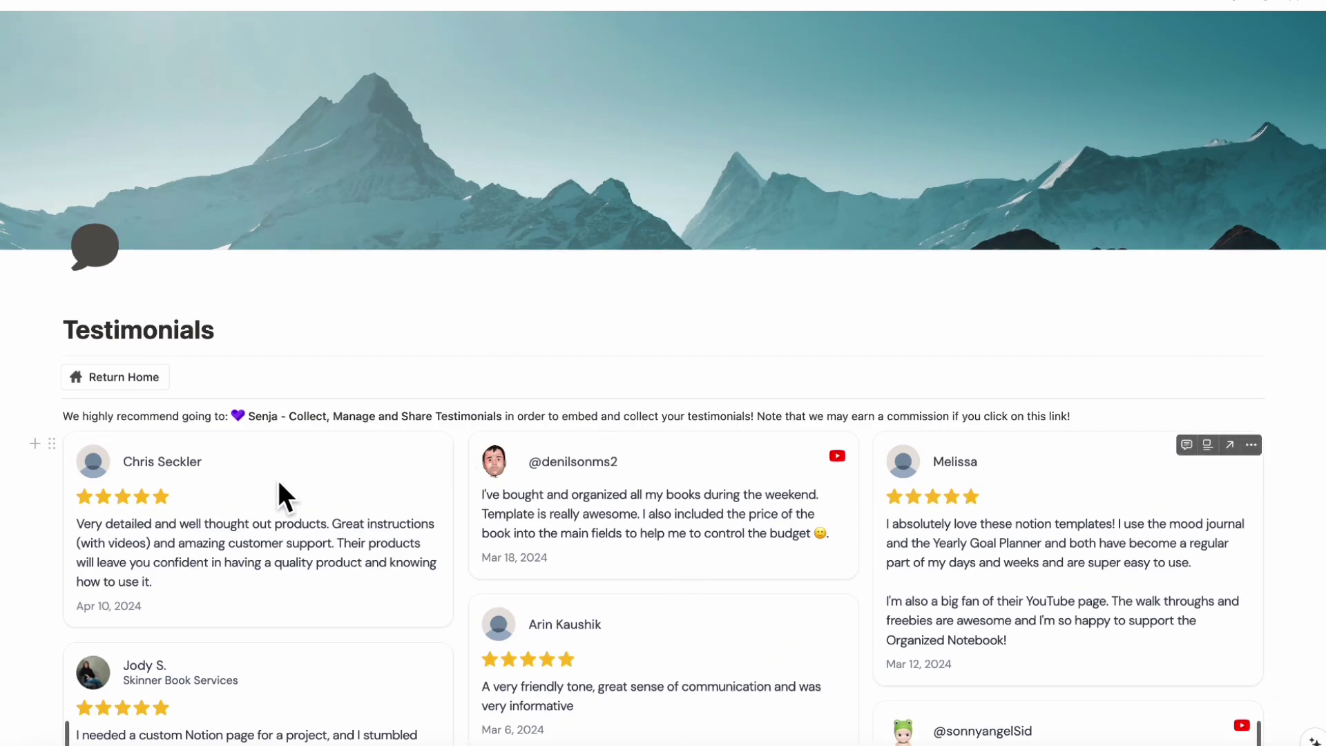
# Return to the home page from the Testimonials subpage and publish it to the web
pyautogui.click(140, 380)
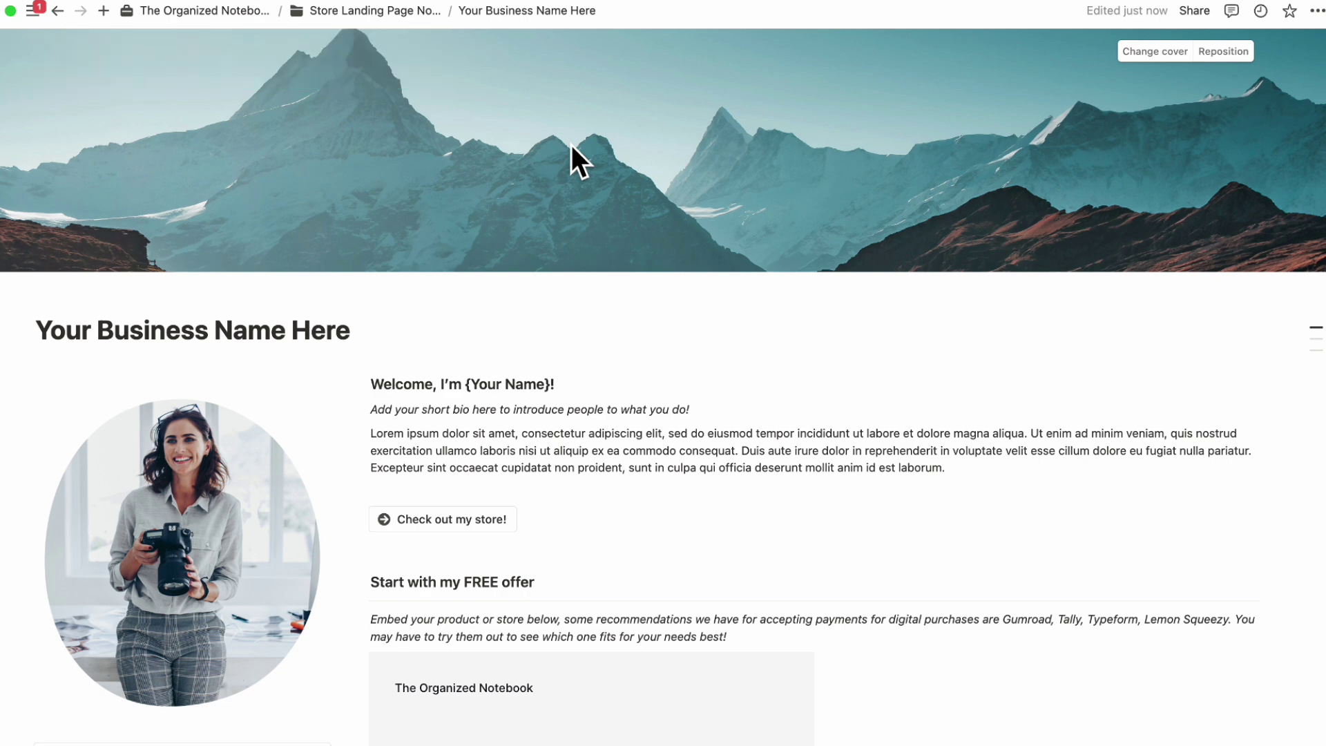
pyautogui.click(1197, 13)
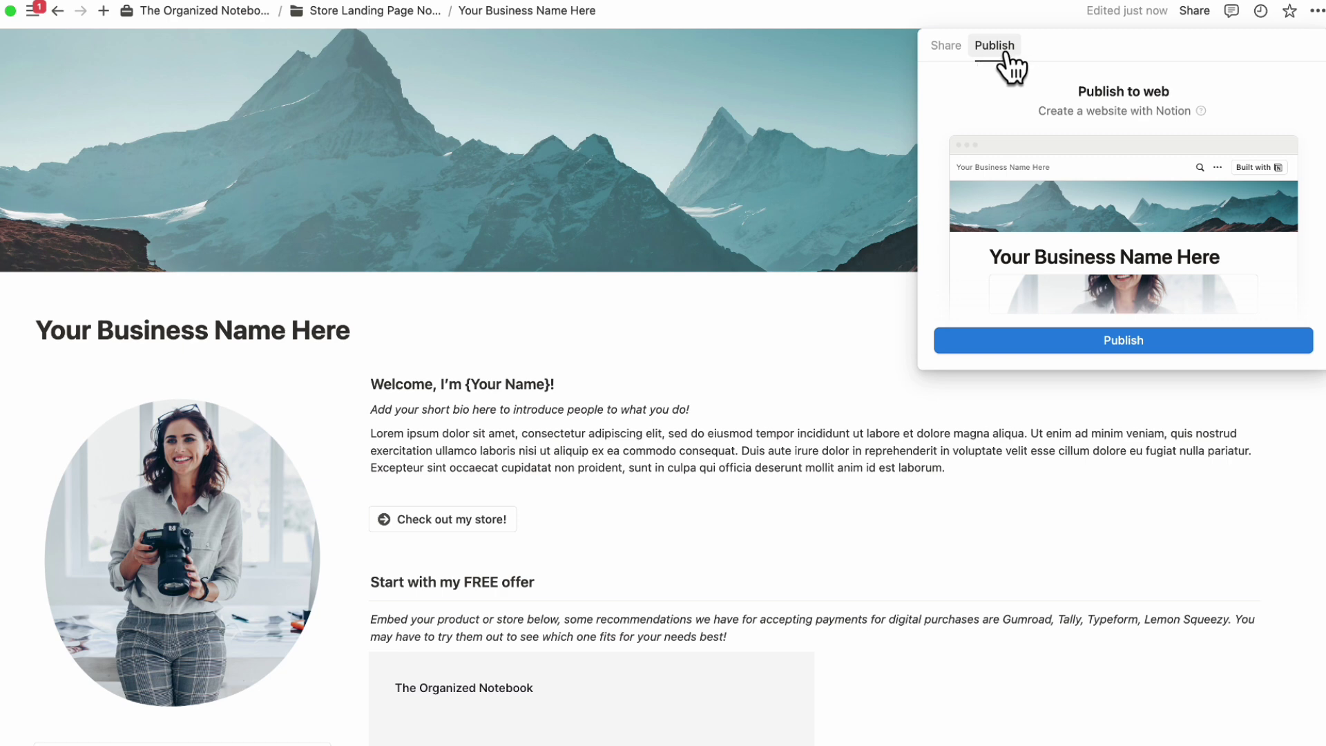
pyautogui.click(1159, 340)
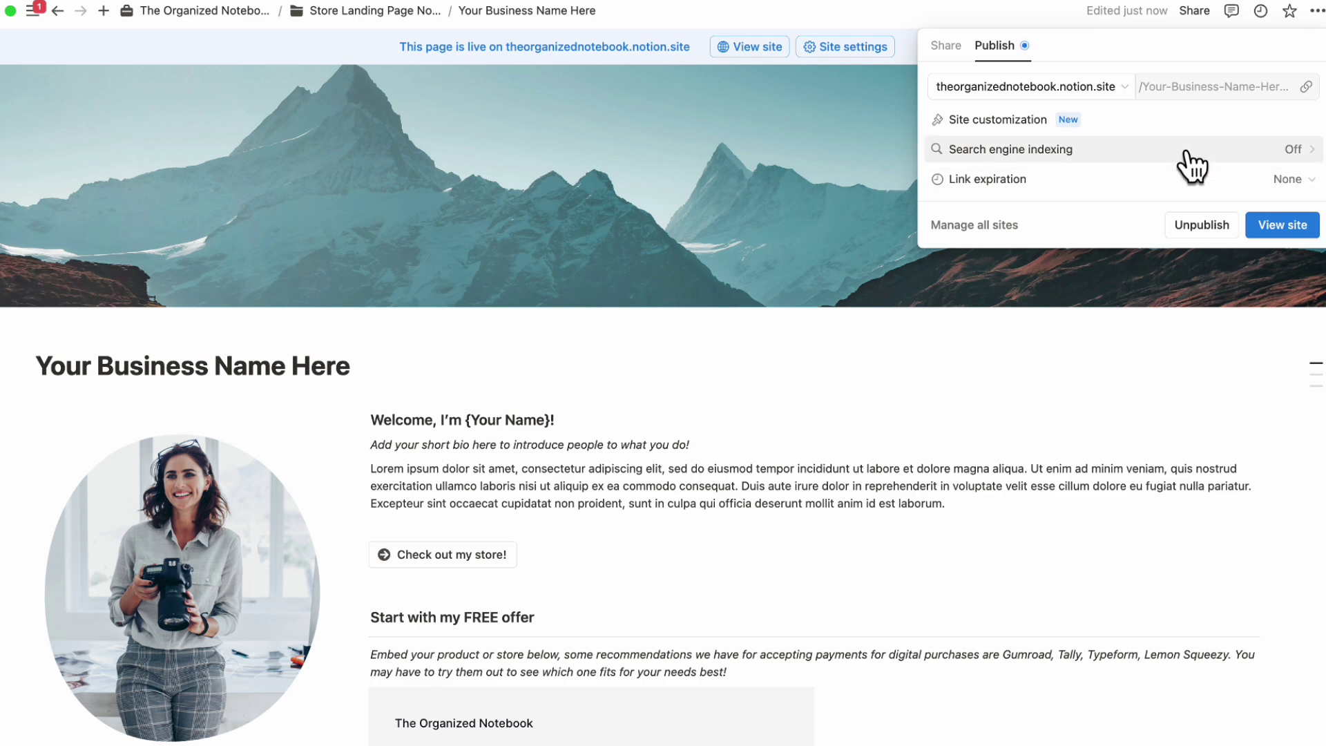
# Try making the published site discoverable on the web in its search engine indexing settings
pyautogui.click(1304, 153)
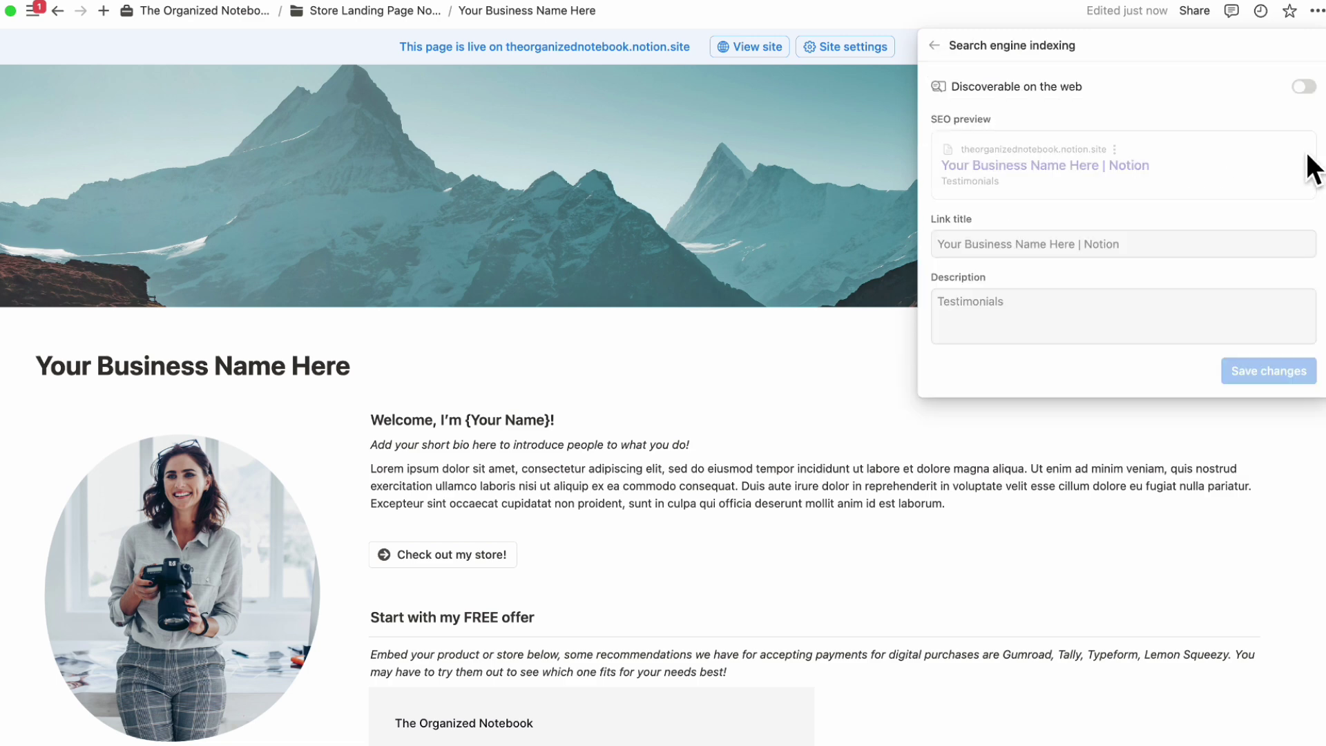
pyautogui.click(1305, 86)
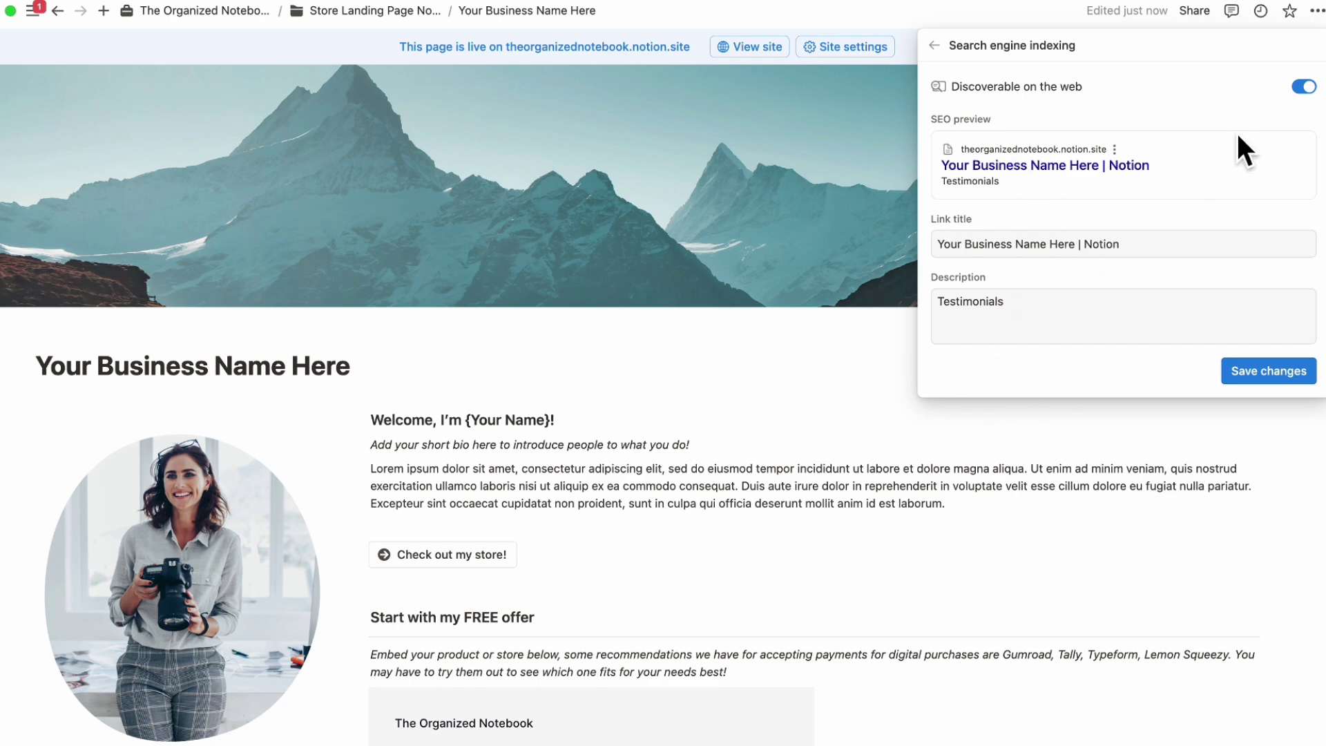
pyautogui.press('Escape')
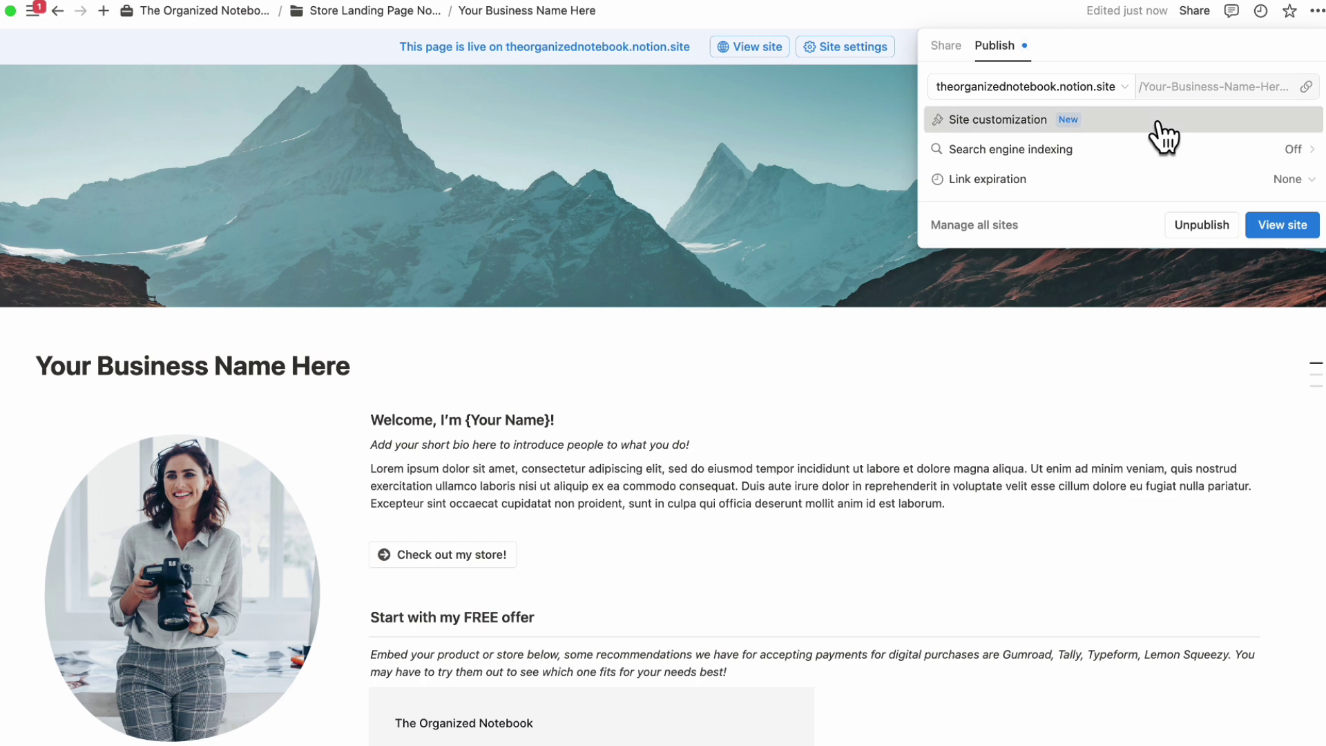
# Open the site customization, preview the Dark theme and set the theme back to Light
pyautogui.click(1164, 126)
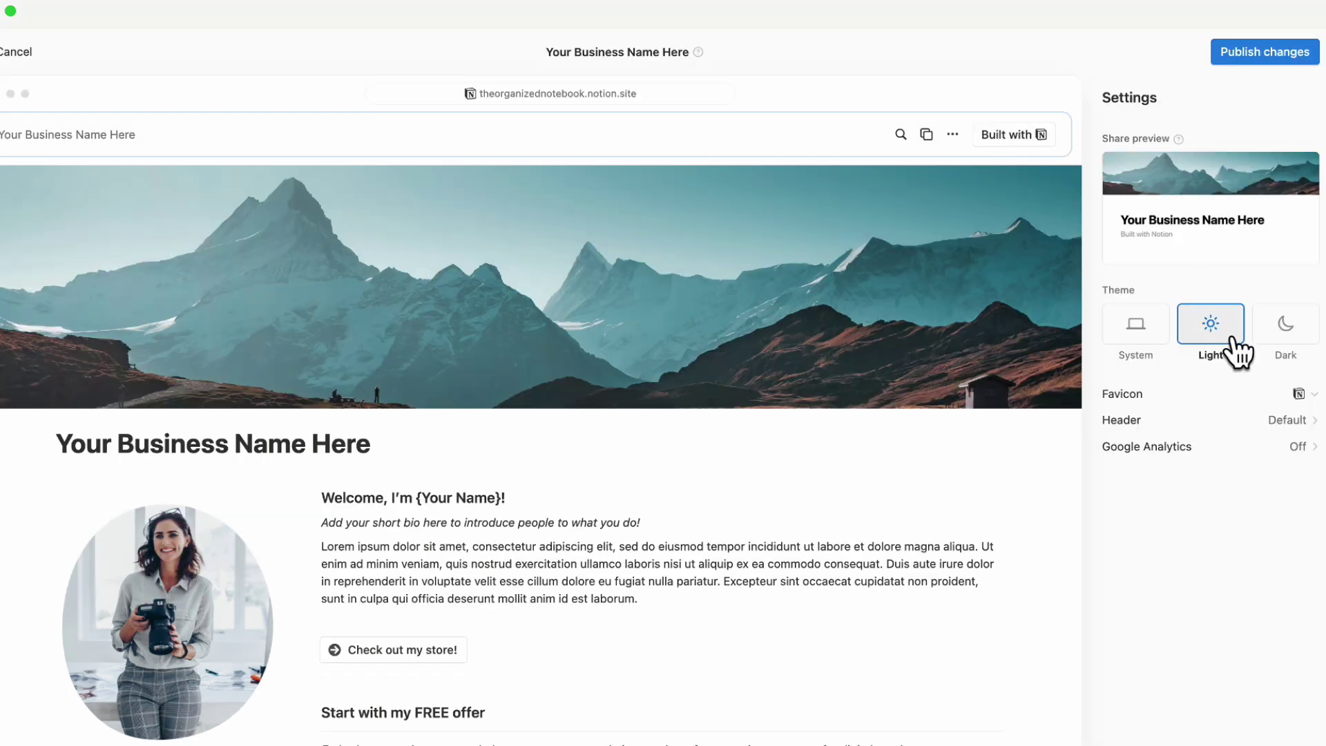
pyautogui.click(1288, 346)
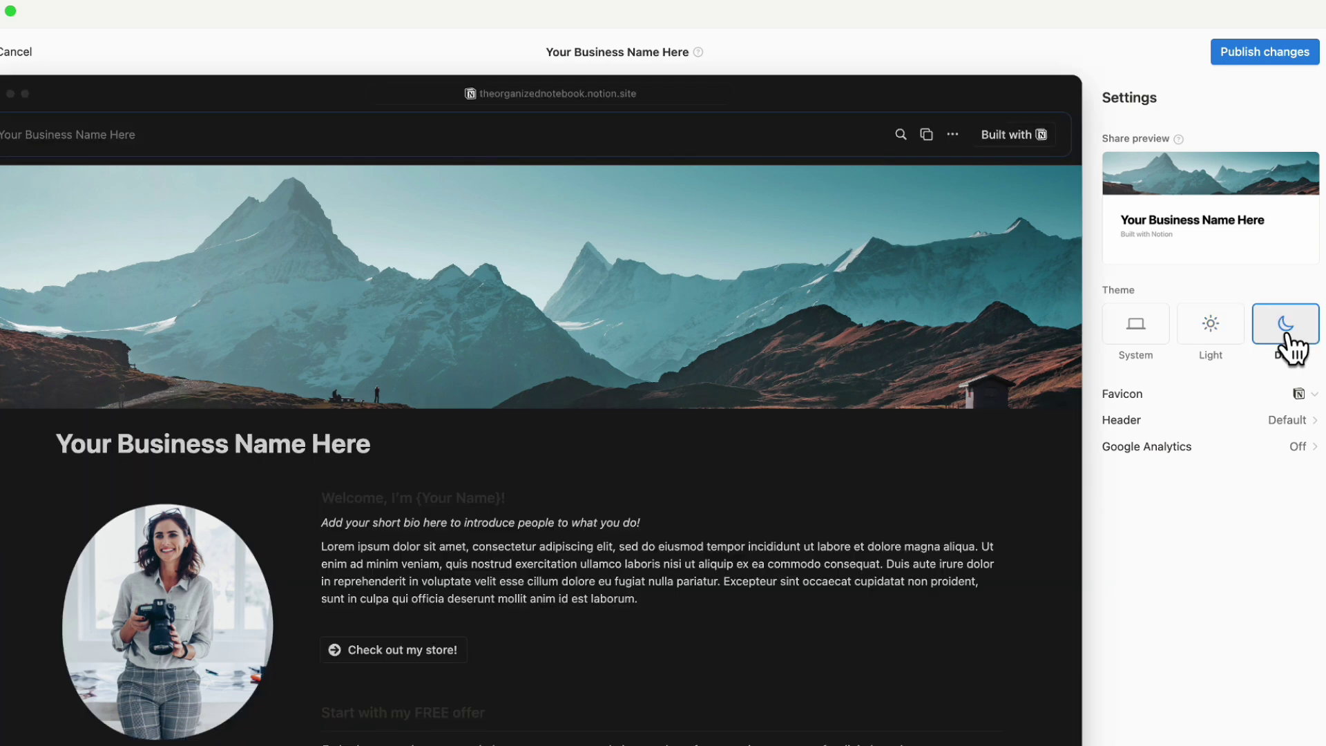
pyautogui.click(1219, 342)
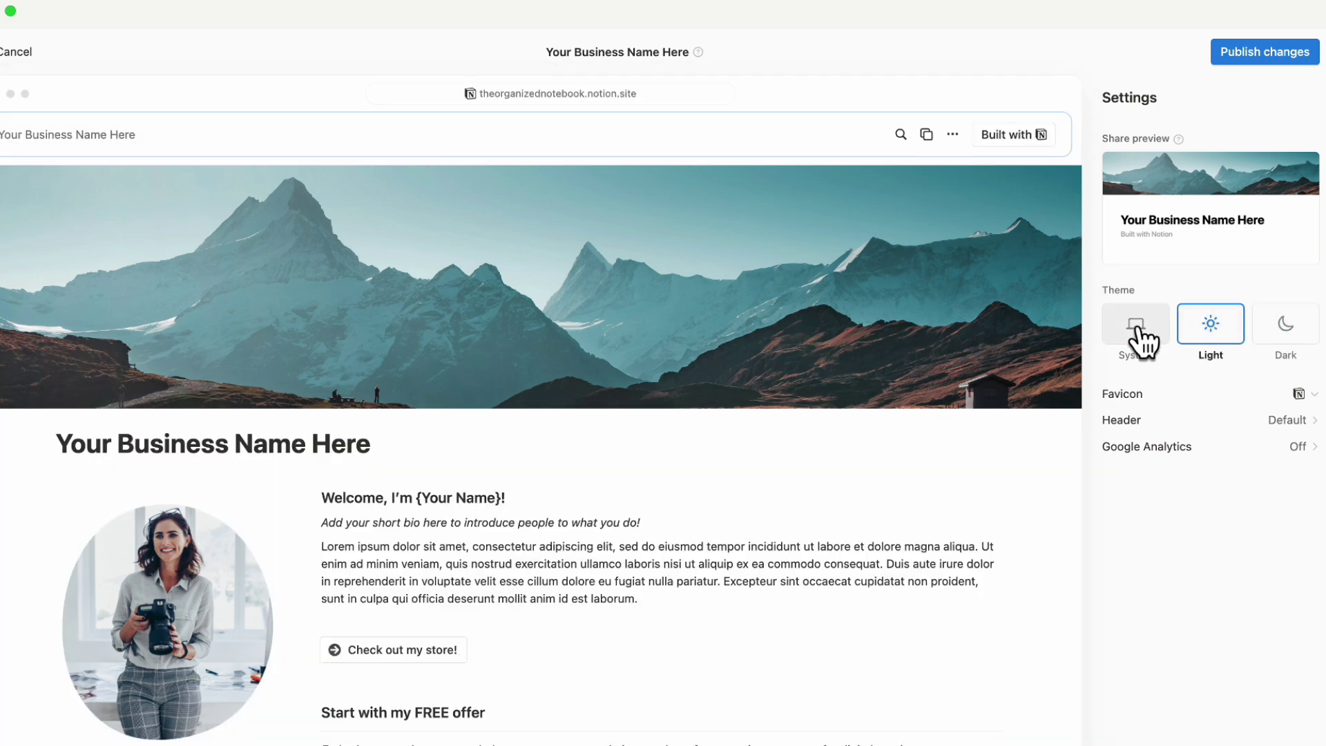
# Examine the site's favicon options and its Google Analytics measurement ID setting
pyautogui.click(1302, 395)
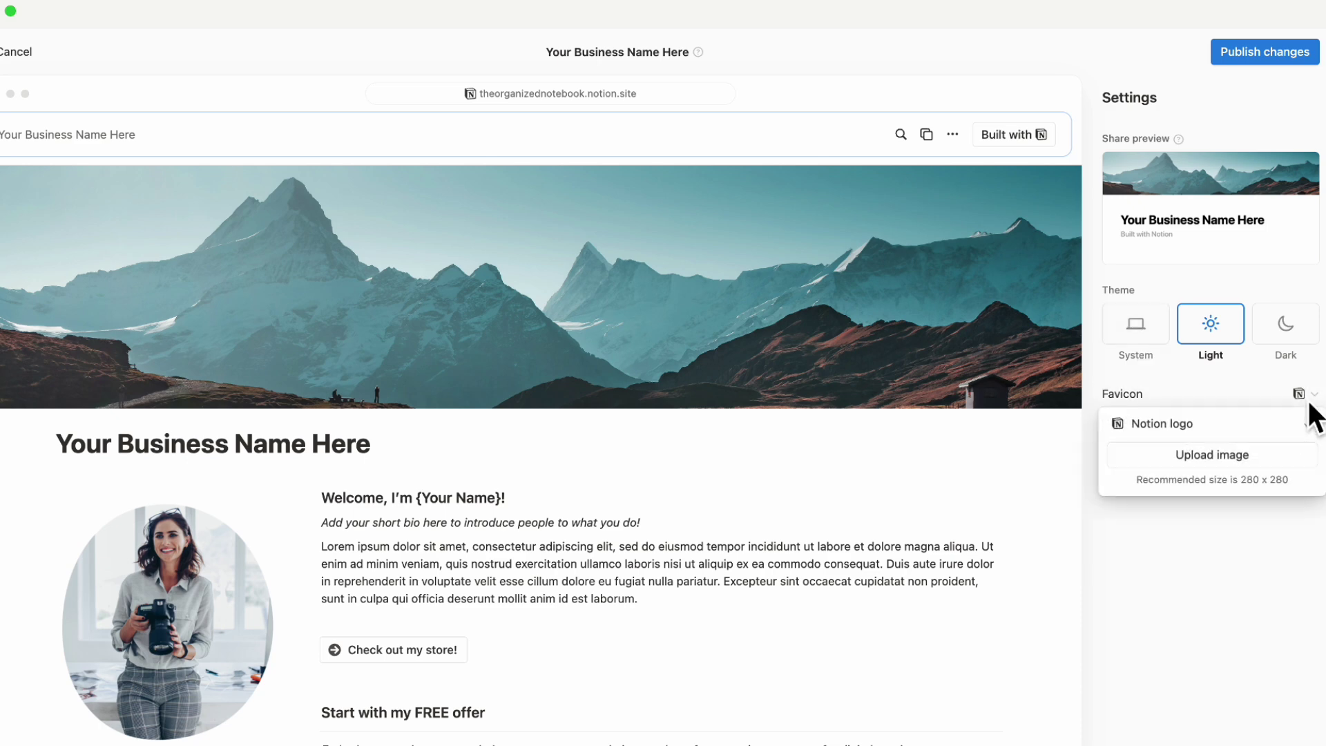
pyautogui.click(1237, 395)
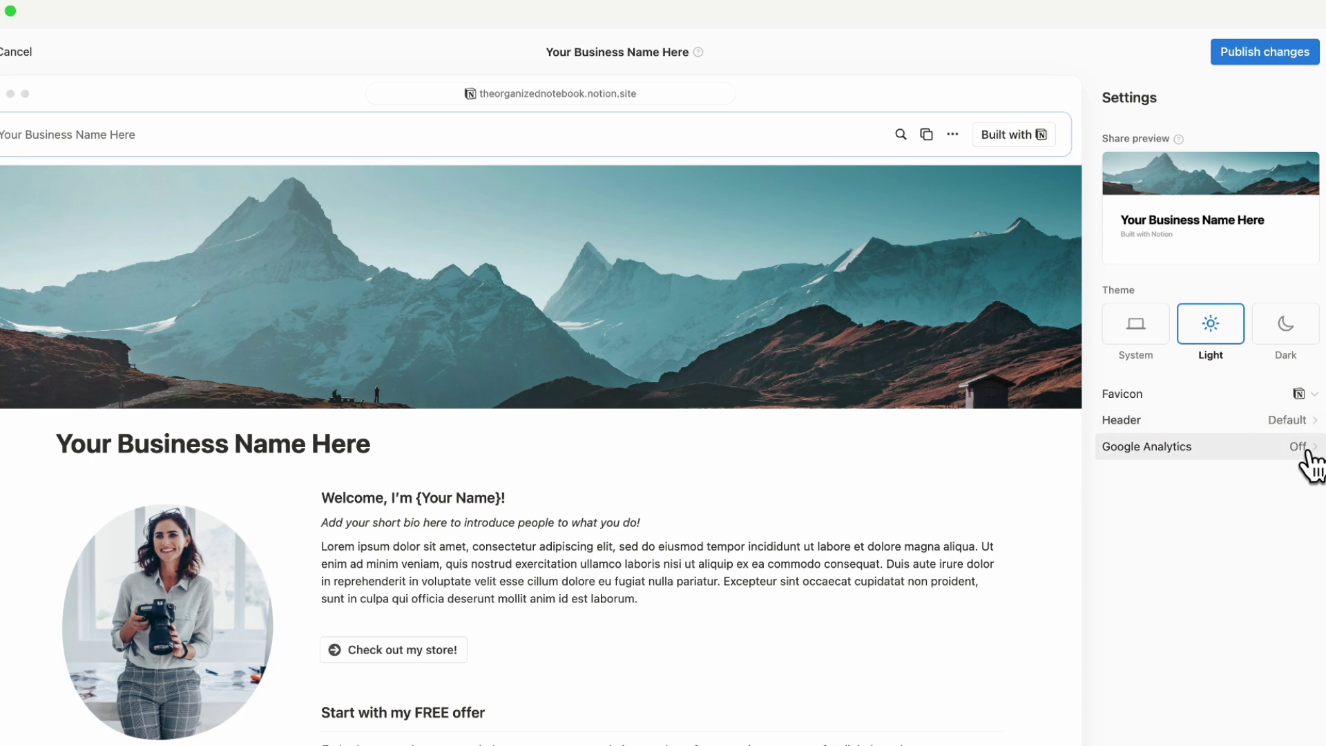
pyautogui.click(1309, 456)
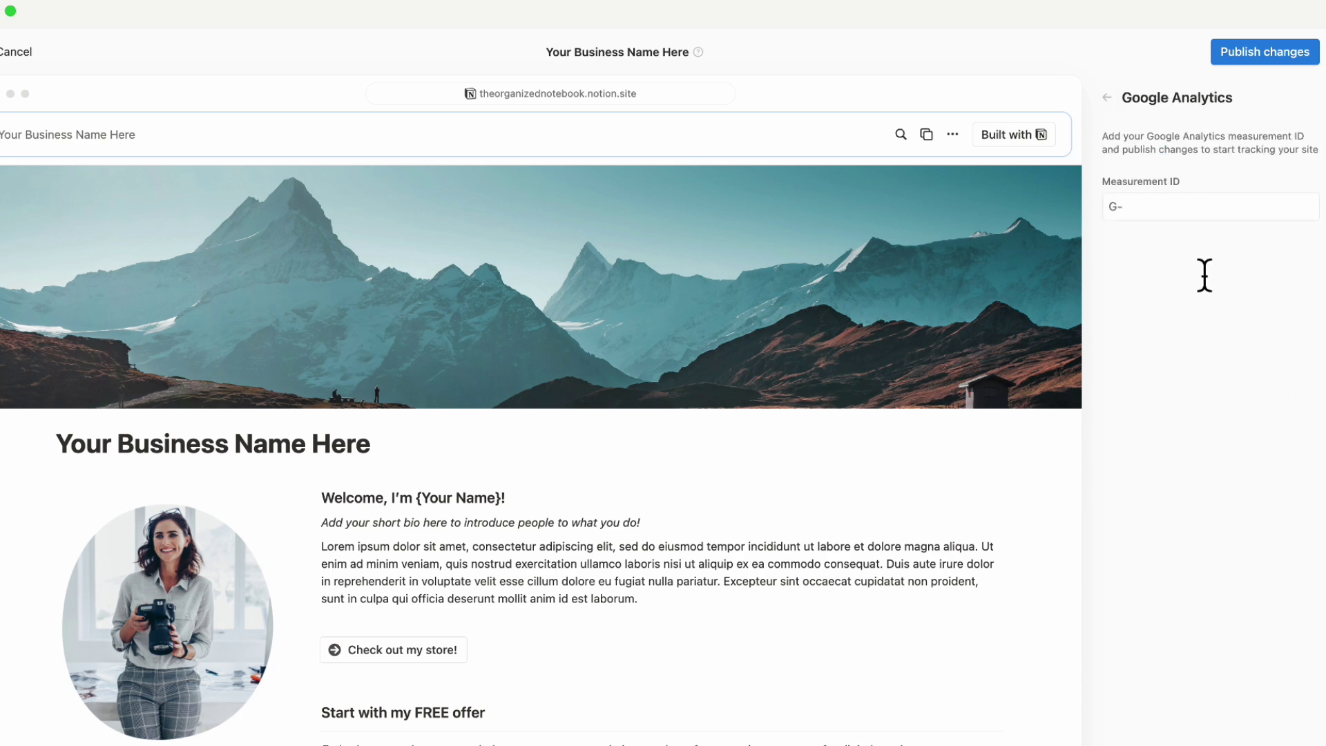
pyautogui.click(1108, 98)
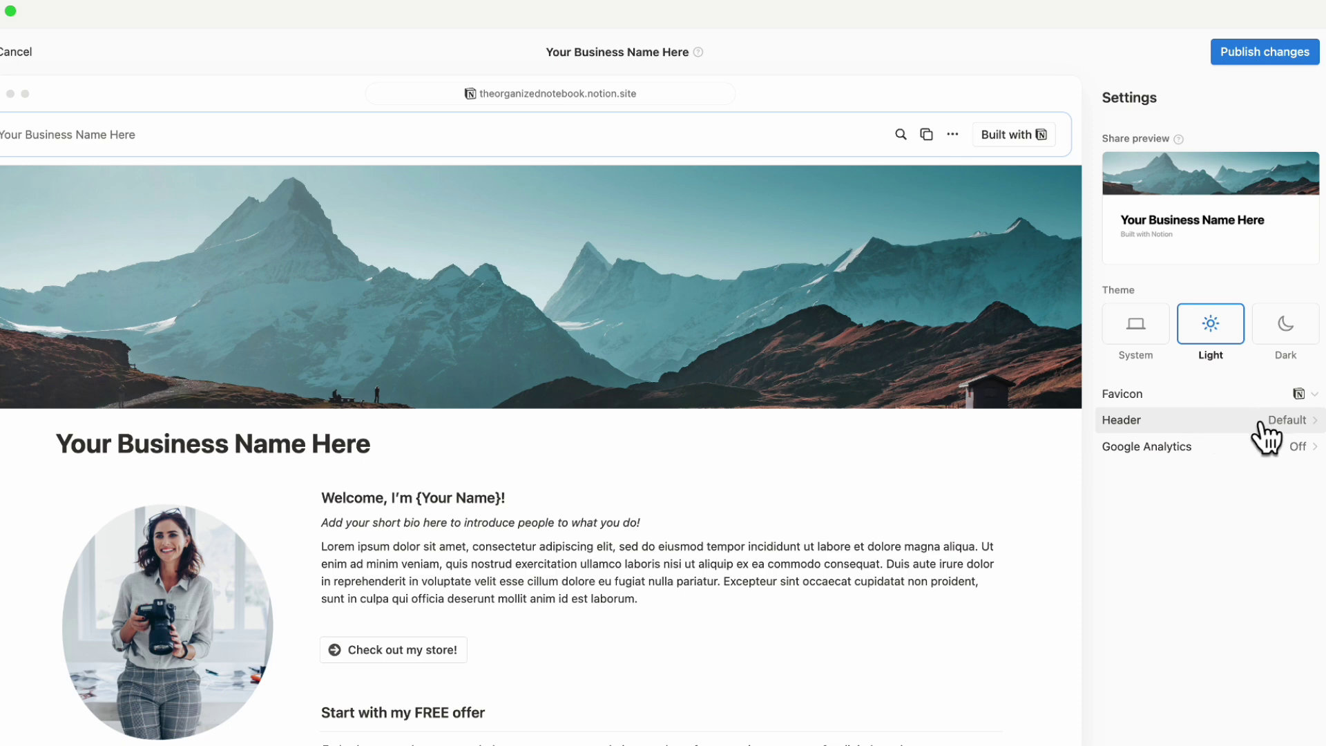
# Turn off Duplicate as template in the site's header settings
pyautogui.click(1237, 423)
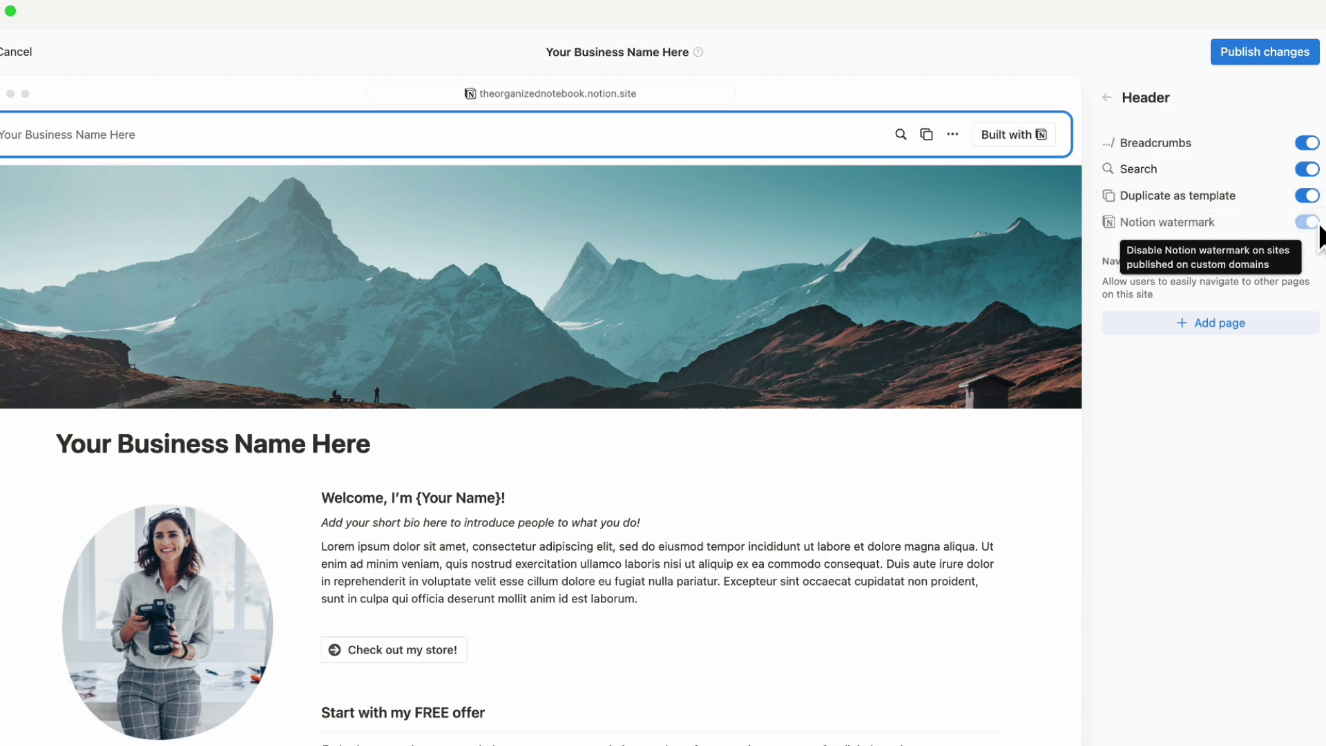
pyautogui.click(1307, 197)
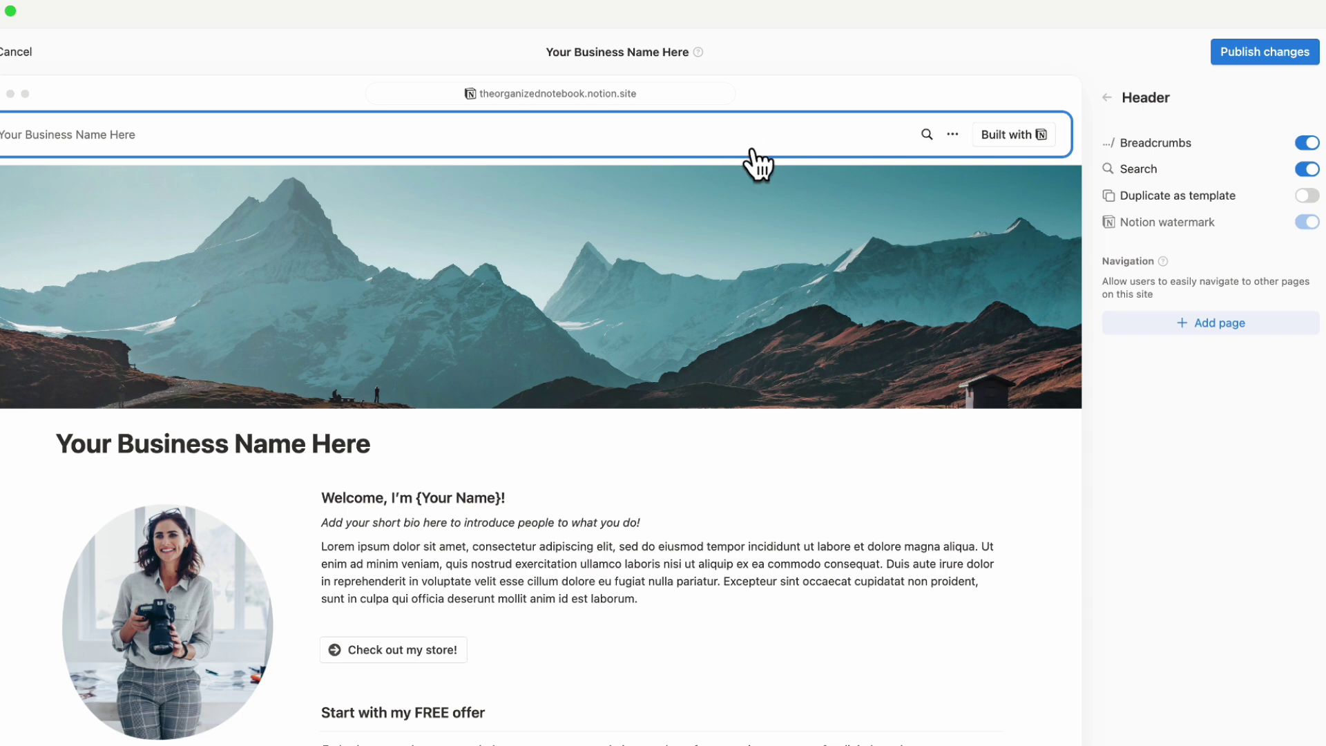
# Add the Store, Blog, About Me, Contact and Portfolio pages to the site's header navigation
pyautogui.click(1210, 323)
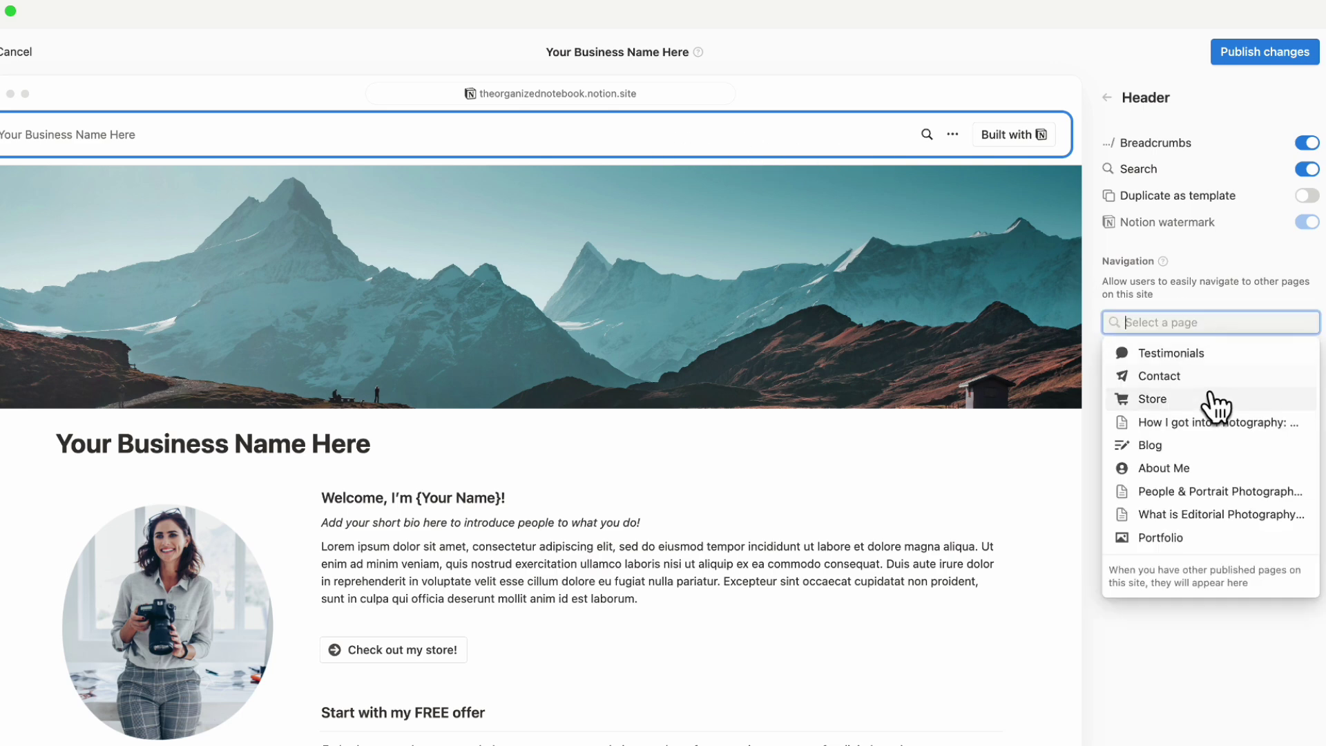
pyautogui.click(1213, 399)
pyautogui.click(1205, 357)
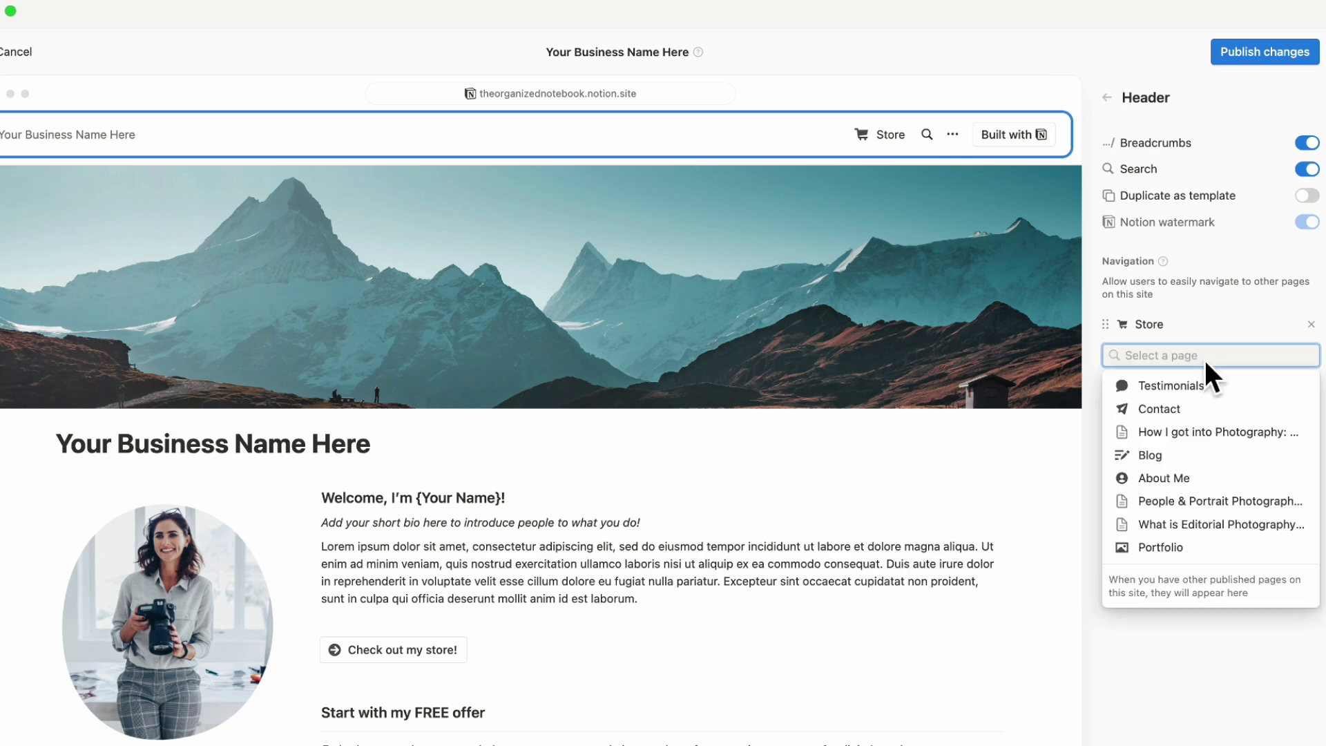
pyautogui.click(1205, 460)
pyautogui.click(1217, 383)
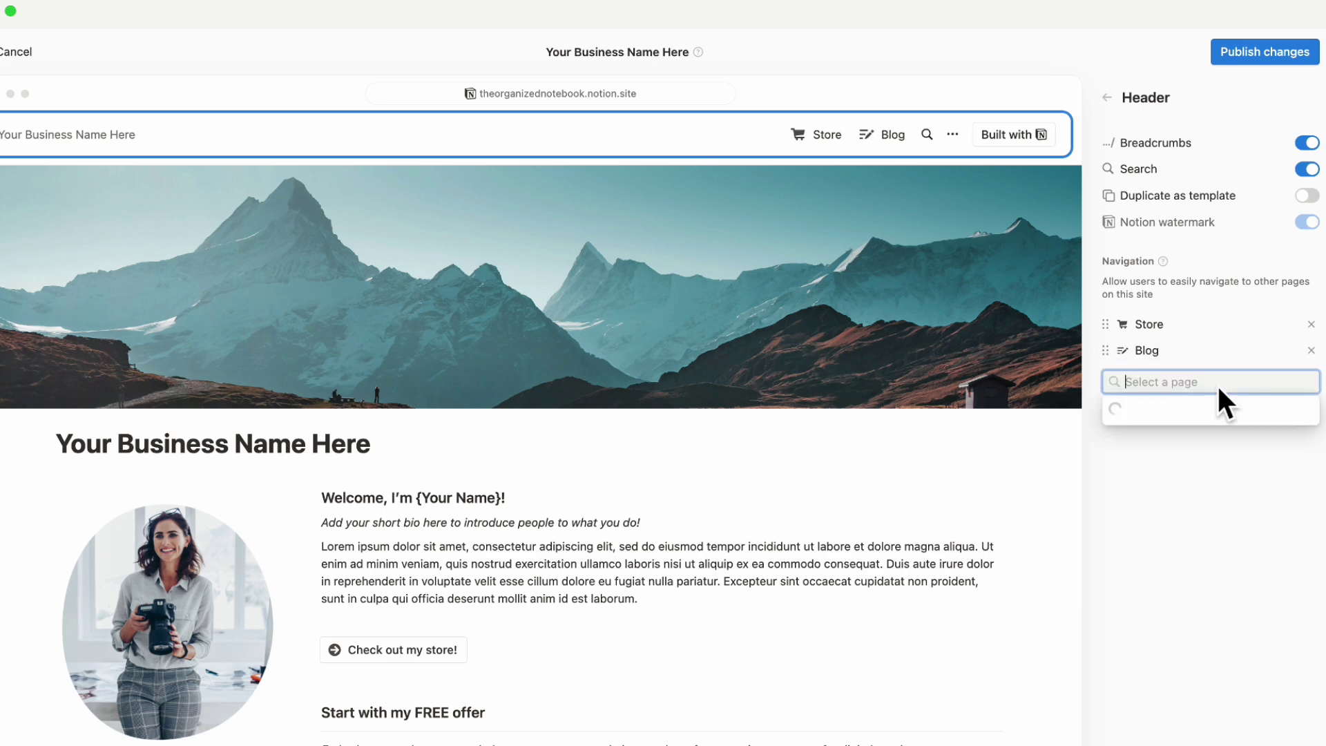
pyautogui.click(1205, 481)
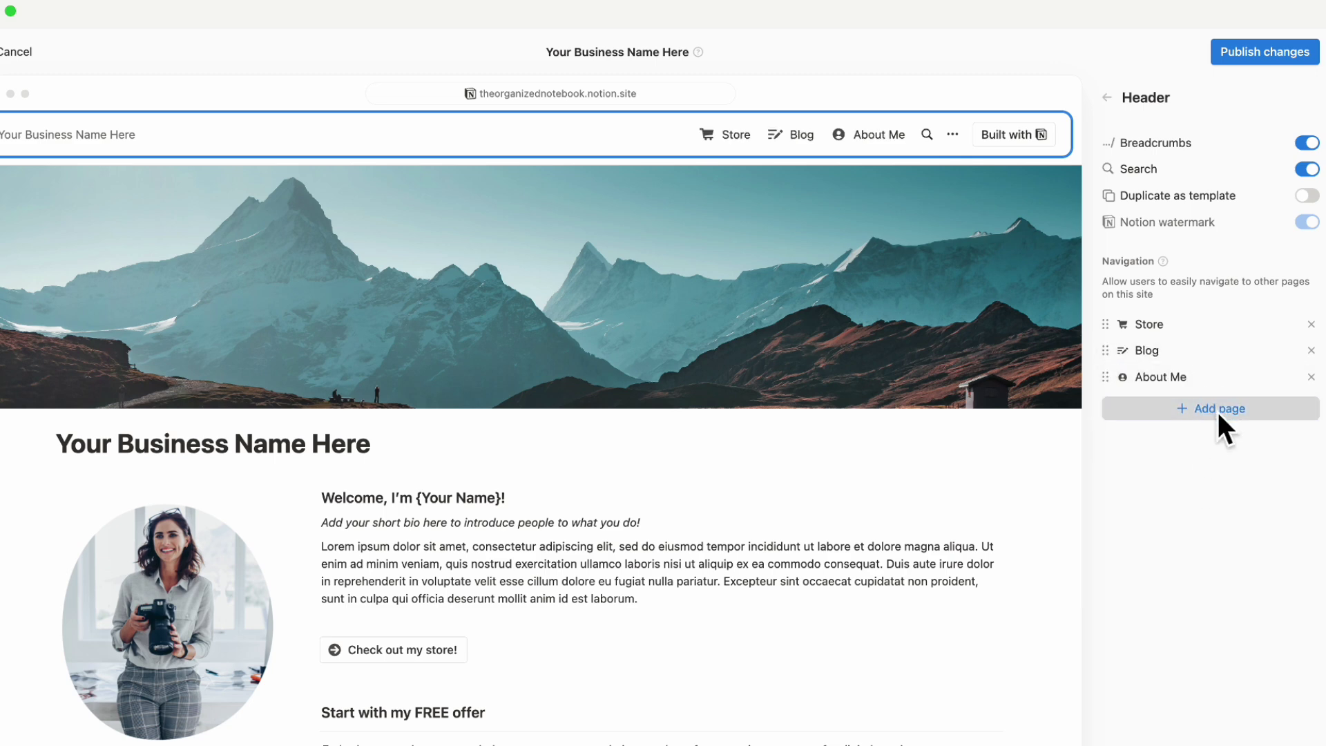
pyautogui.click(1208, 409)
pyautogui.click(1185, 462)
pyautogui.click(1204, 434)
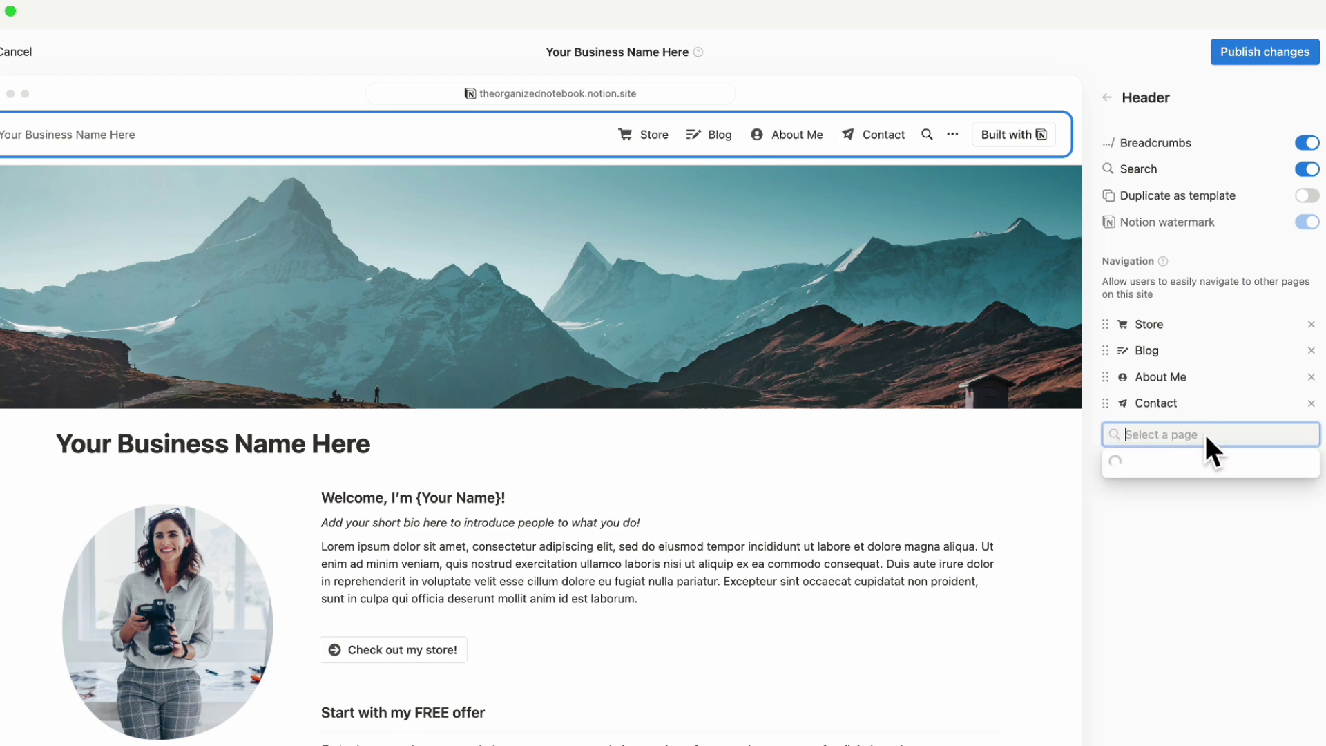
pyautogui.click(1198, 559)
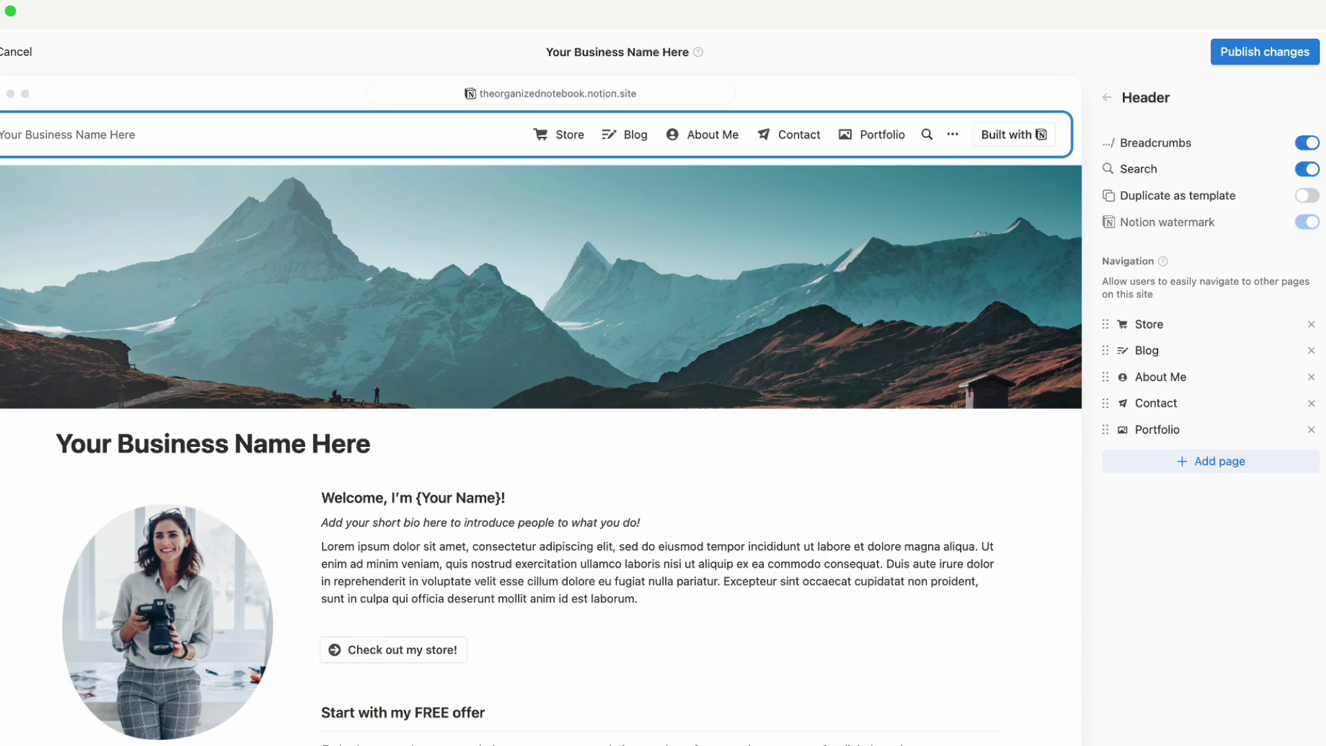
# Move About Me to the first place in the header navigation and publish the site changes
pyautogui.moveTo(1107, 376); pyautogui.dragTo(1128, 319)
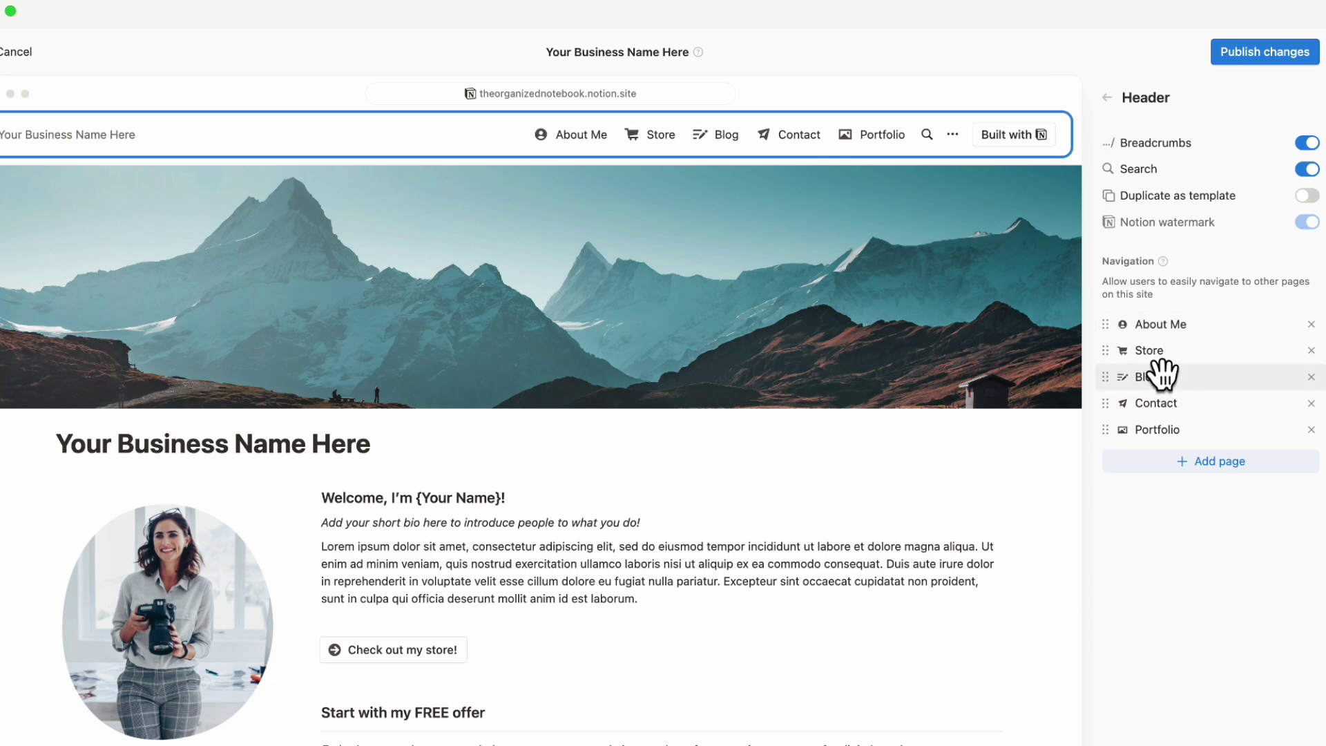
pyautogui.click(1274, 64)
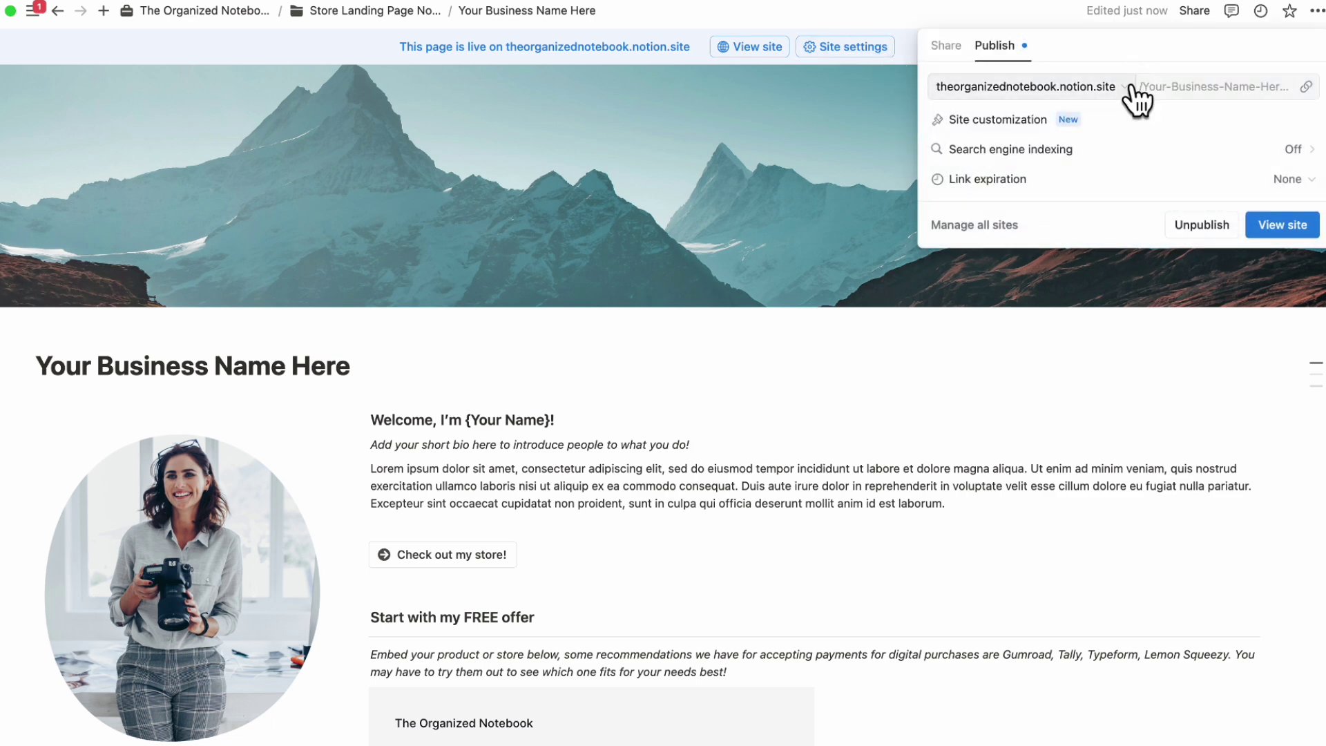
# Examine the new domain options for the site, including Custom domain, in the domain management settings
pyautogui.click(1126, 87)
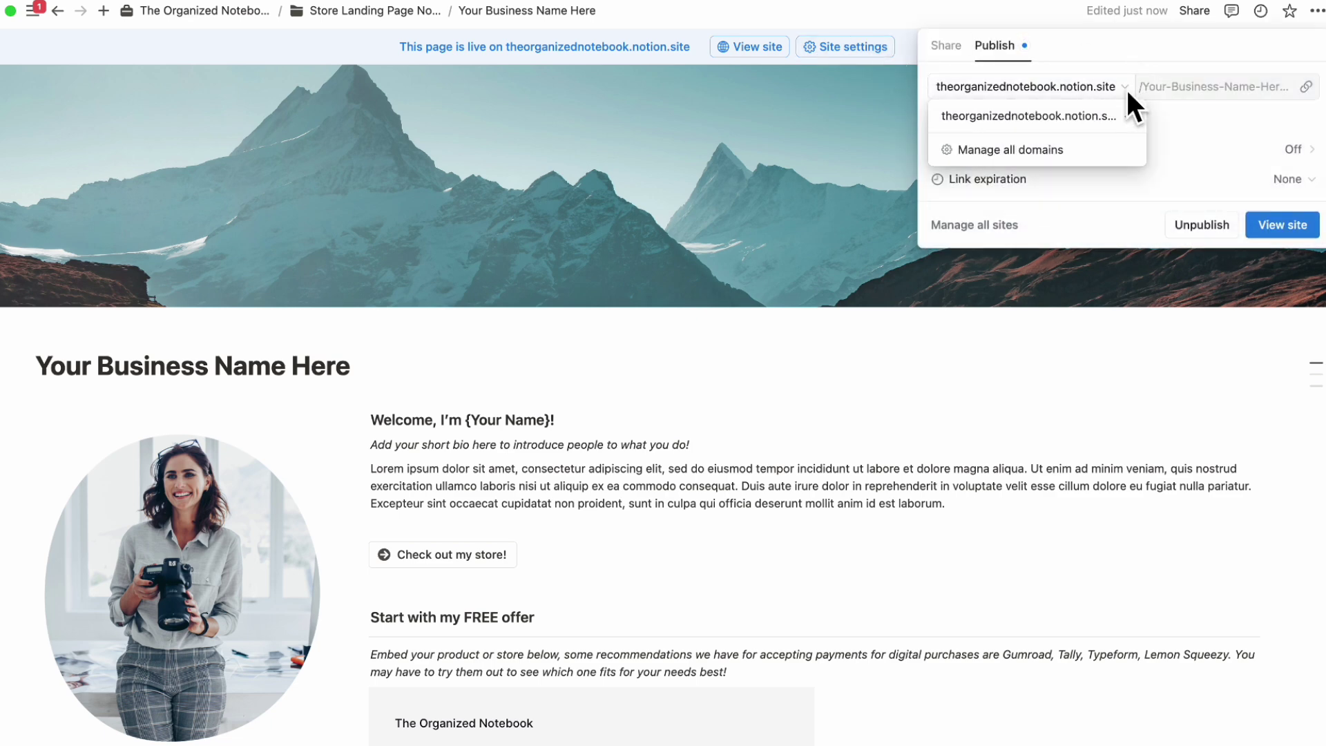
pyautogui.click(1017, 150)
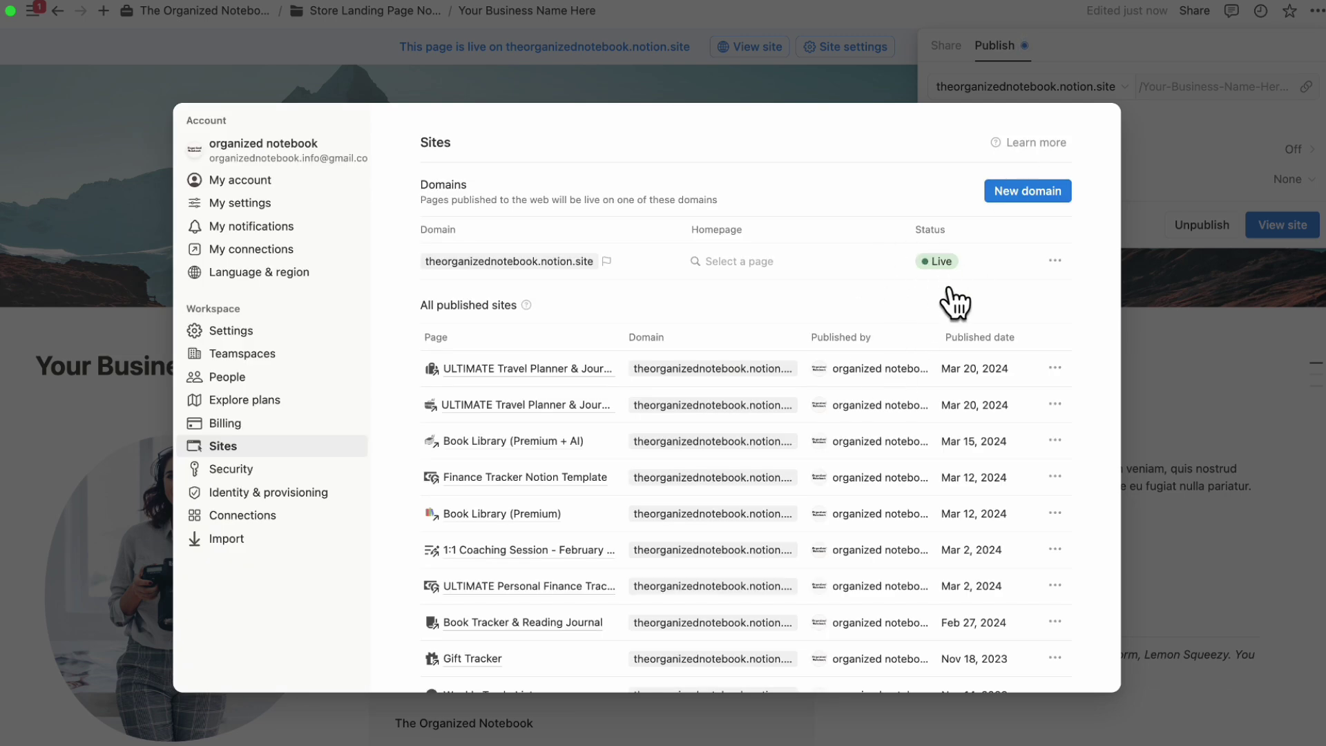
pyautogui.click(1041, 199)
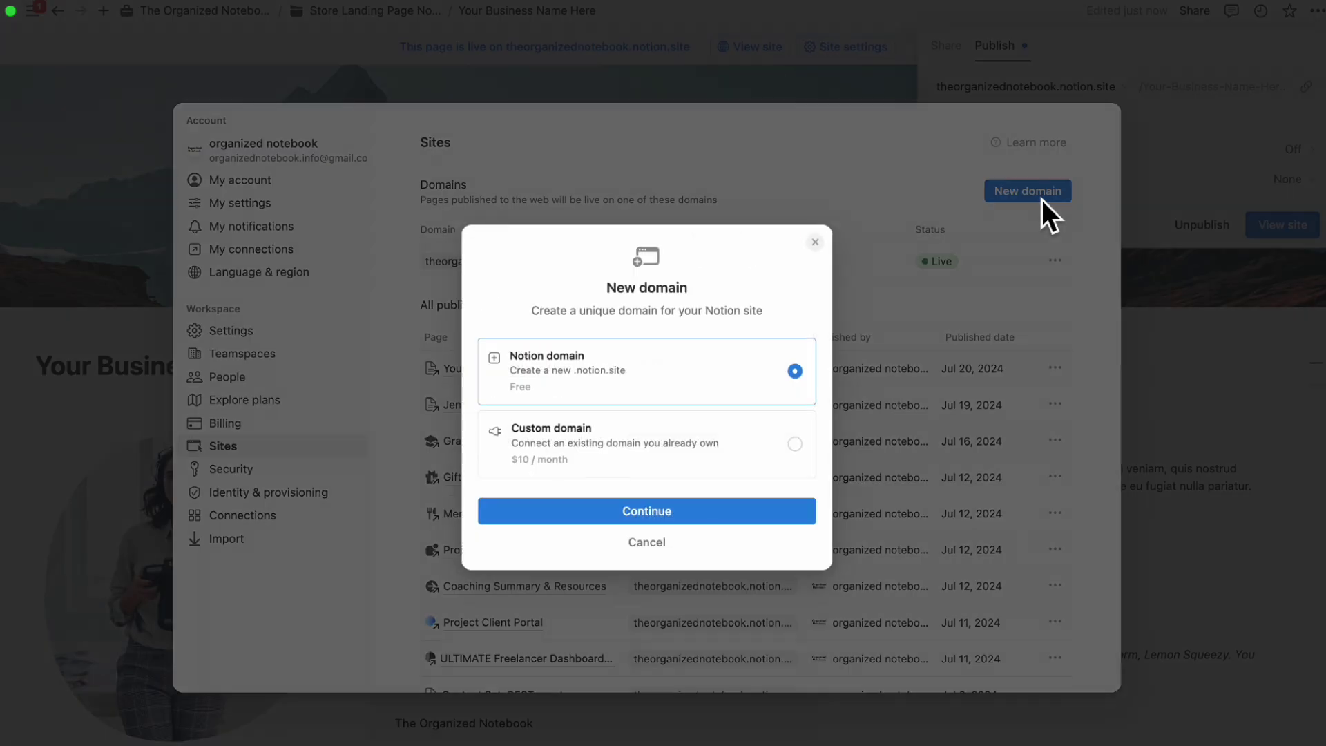
pyautogui.click(772, 446)
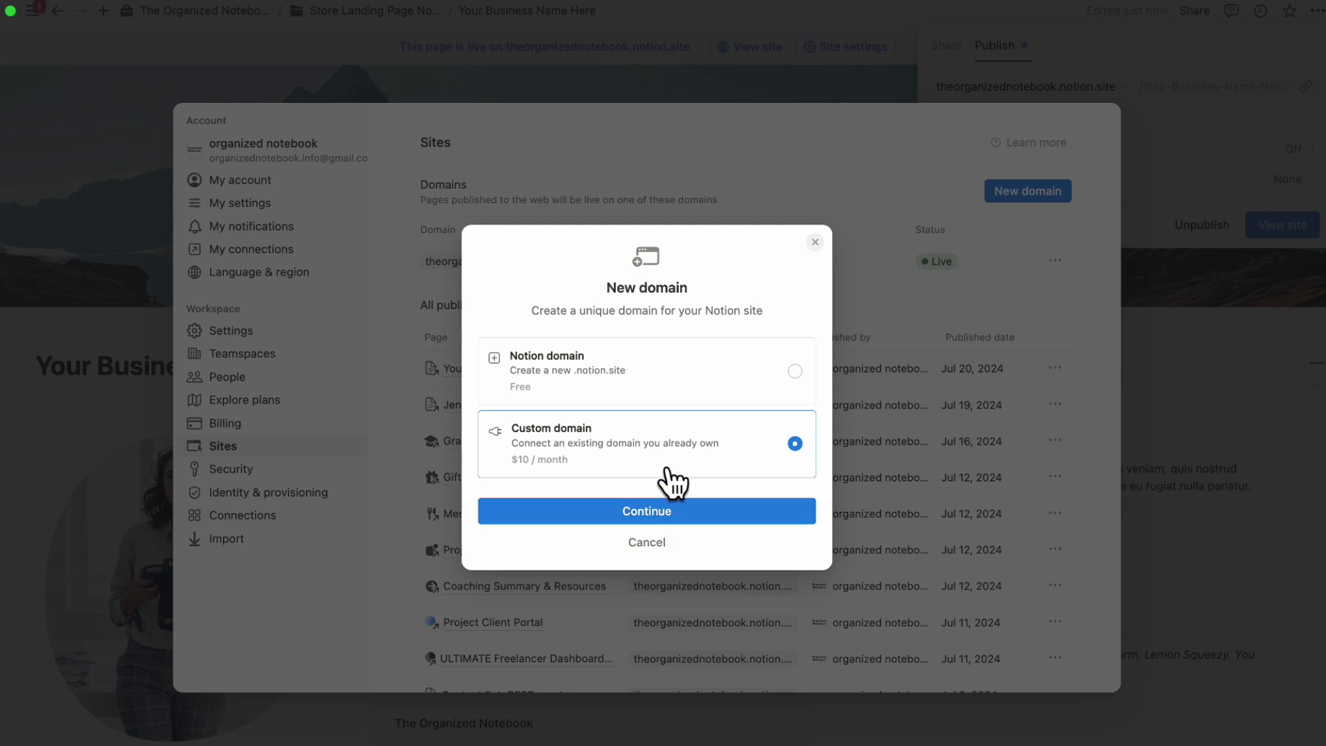
pyautogui.click(1233, 283)
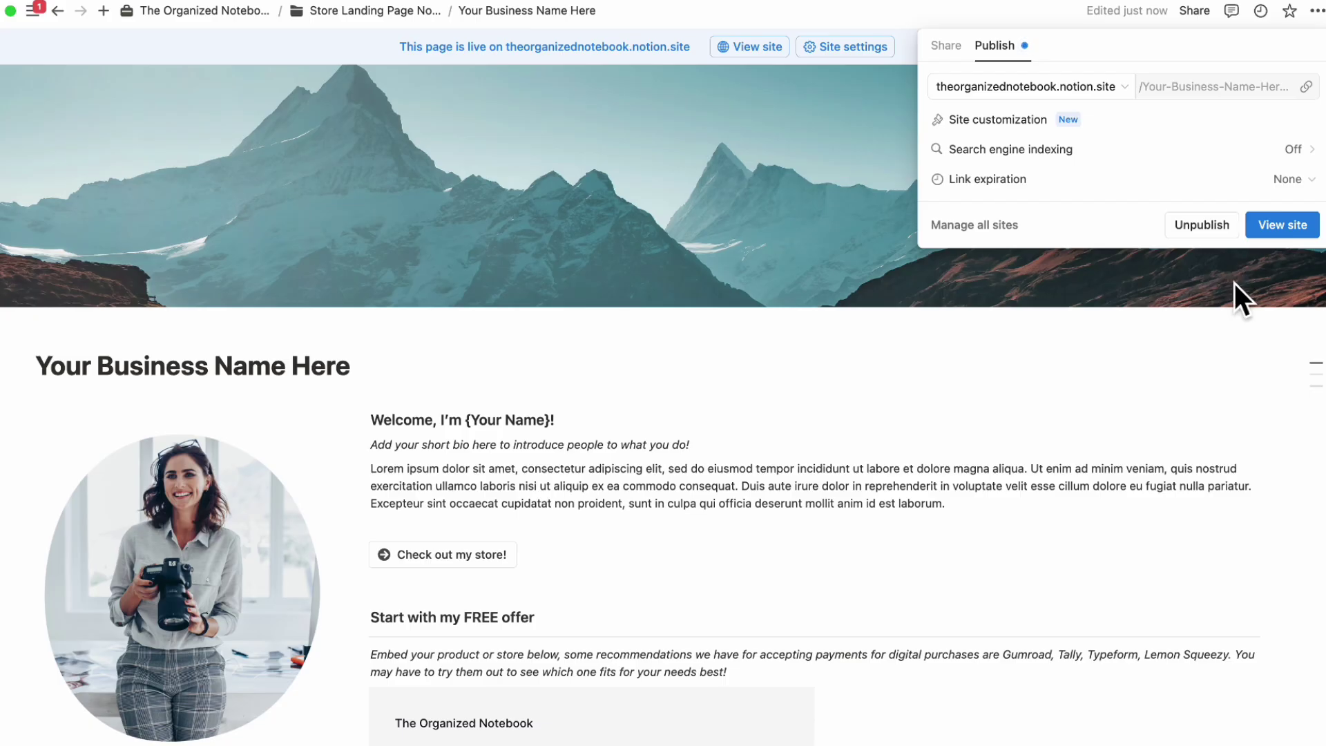
# Copy the published site's link and view the live page in the browser
pyautogui.click(1306, 87)
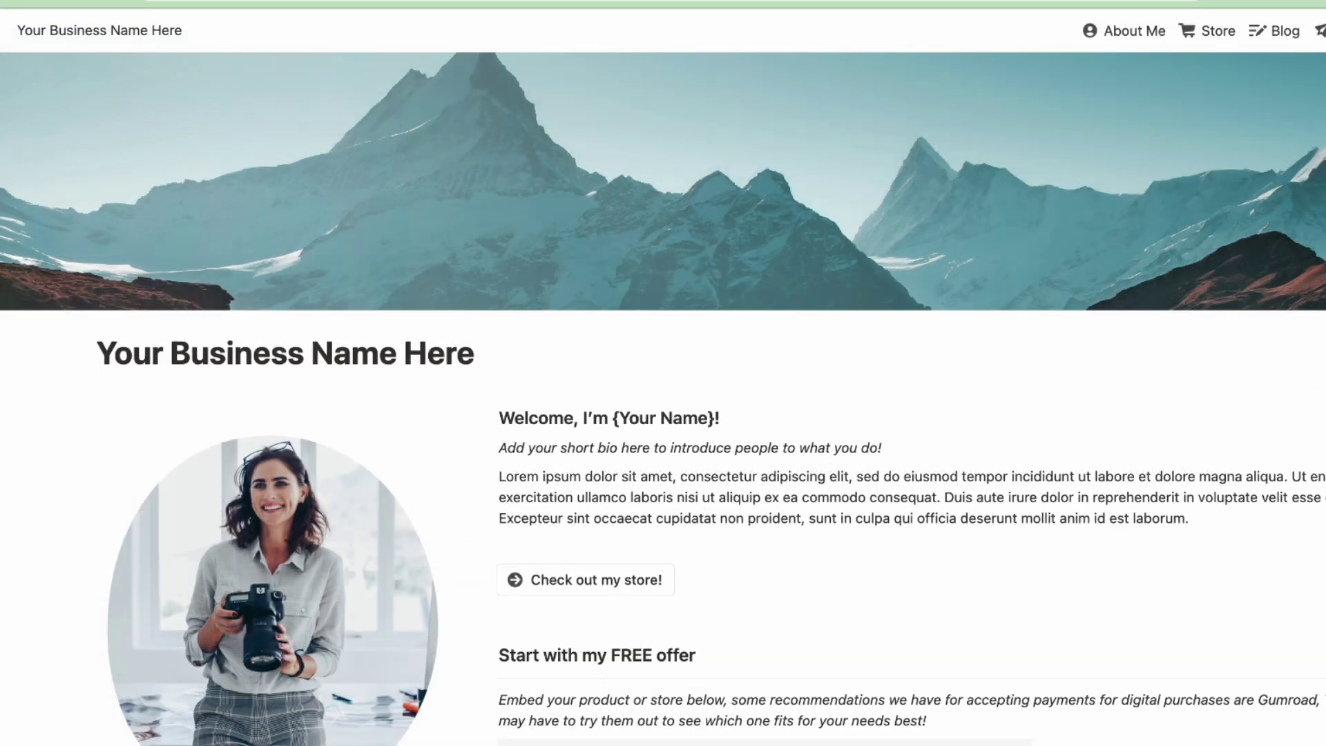
pyautogui.scroll(-4, 663, 399)
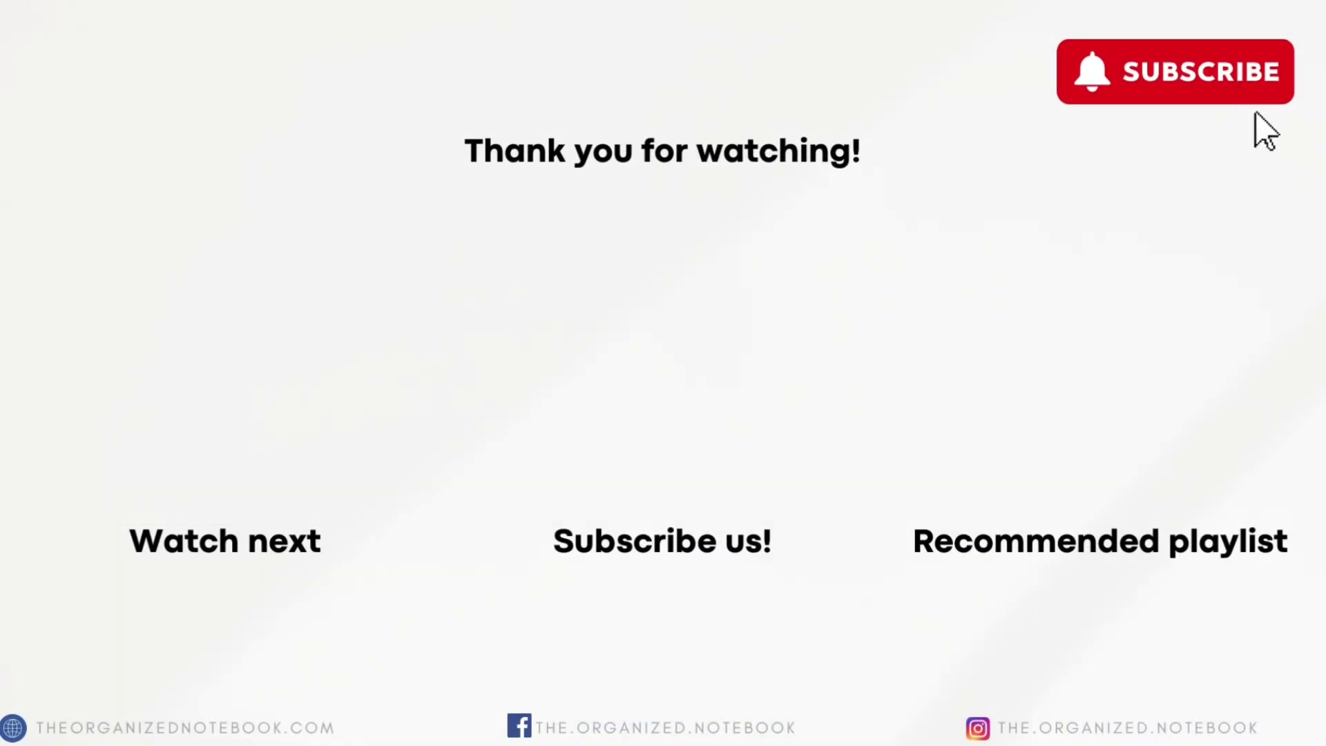